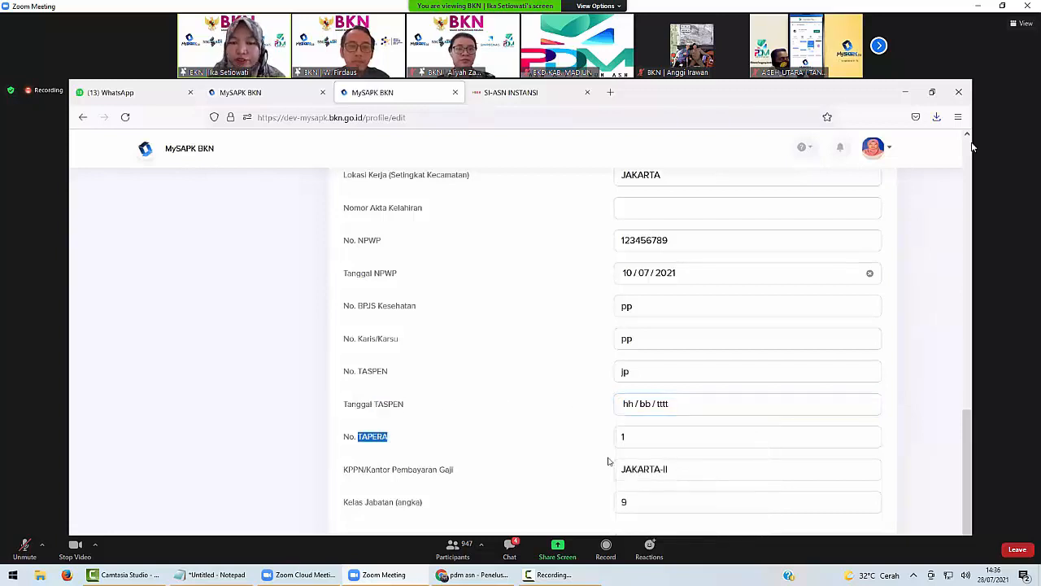
Commit No. TAPERA as 1 and review the Data Pendukung fields down to Kelas Jabatan 9.
left_click(568, 423)
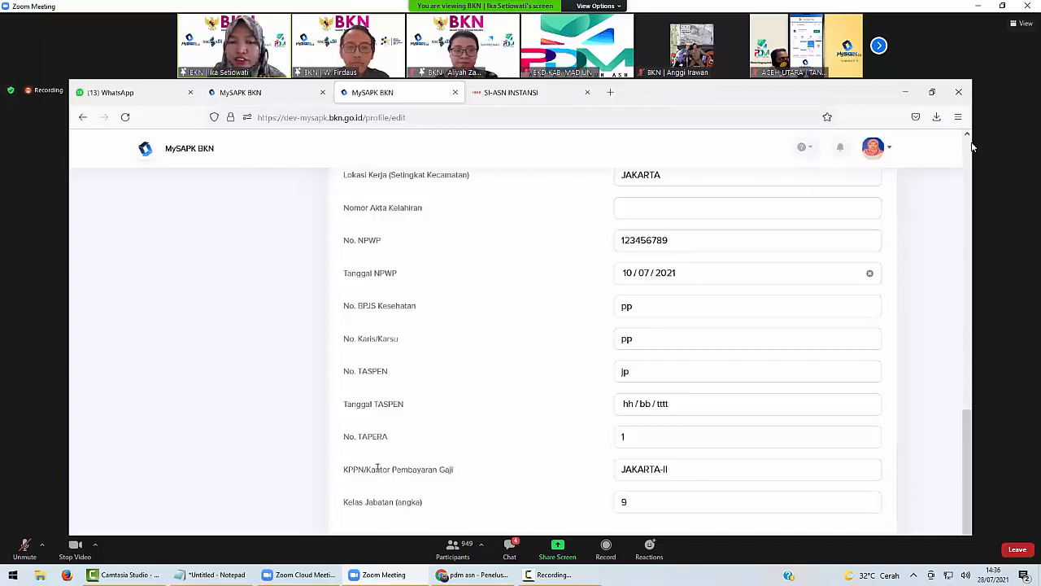
left_click_drag(377, 469, 497, 476)
scroll(512, 444, "down", 1)
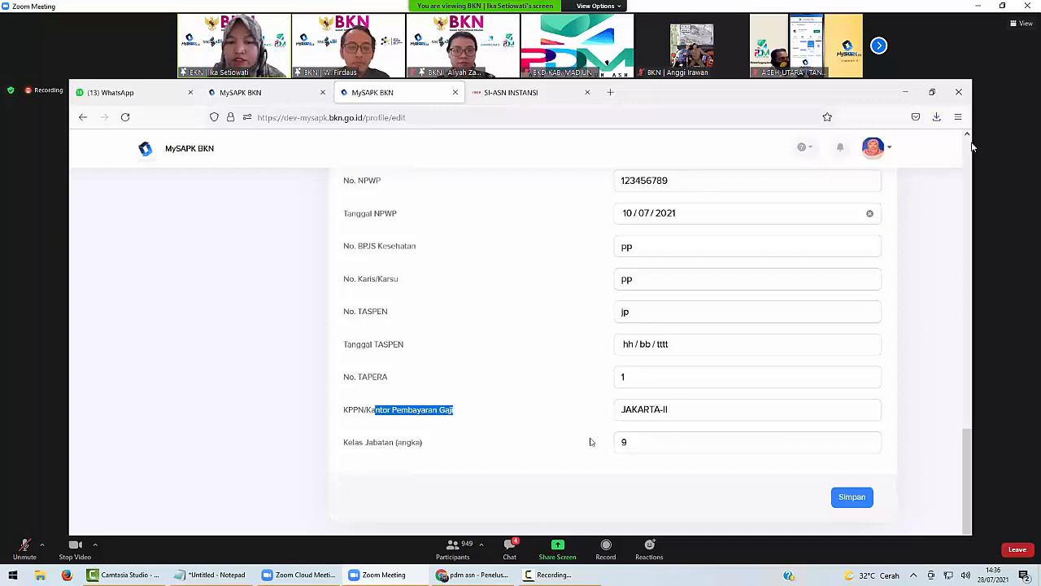
left_click_drag(349, 441, 419, 453)
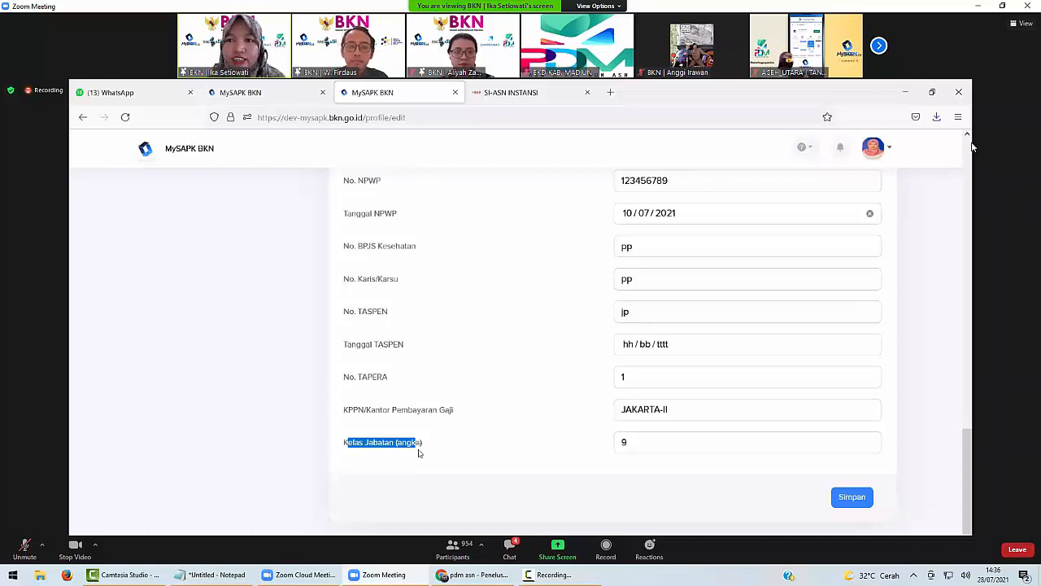
left_click(366, 455)
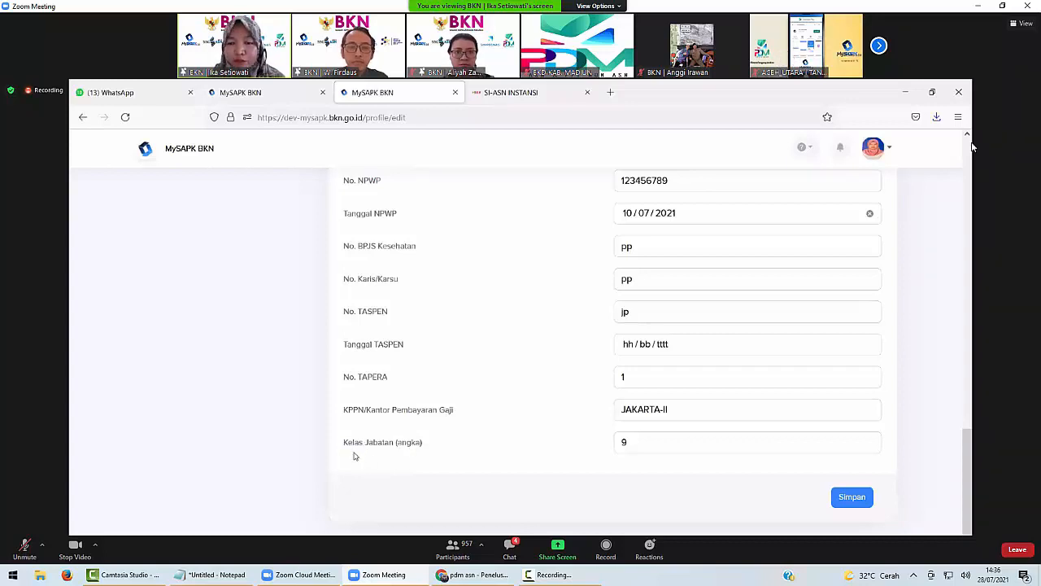
scroll(385, 437, "up", 2)
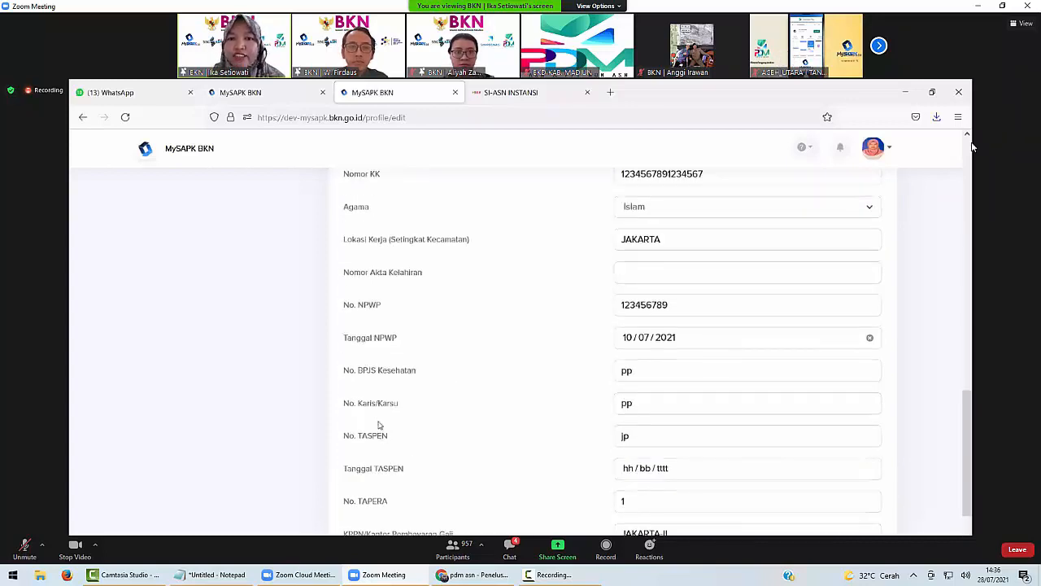
scroll(371, 346, "up", 3)
scroll(380, 333, "down", 2)
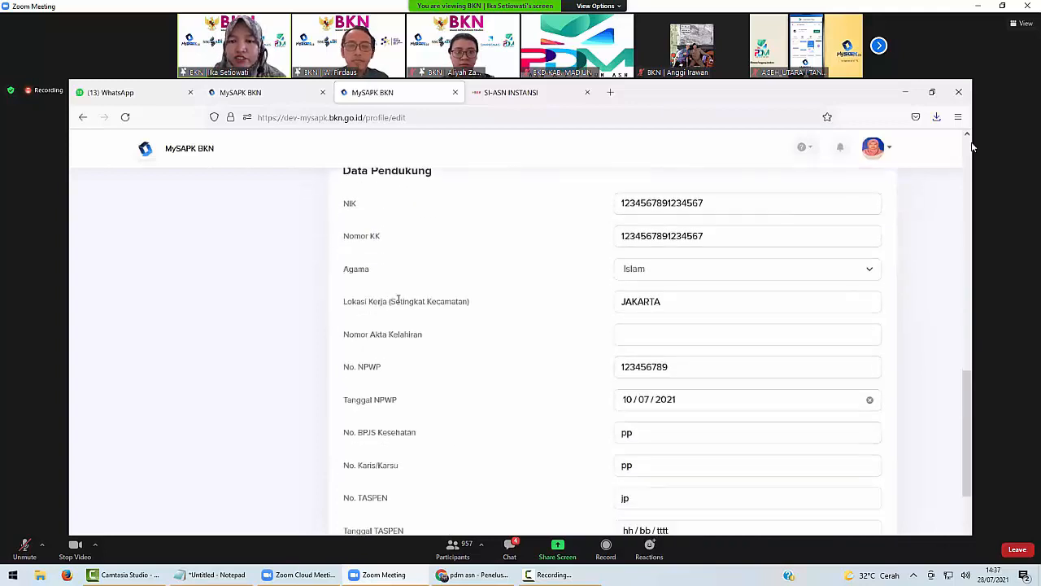
scroll(401, 294, "down", 3)
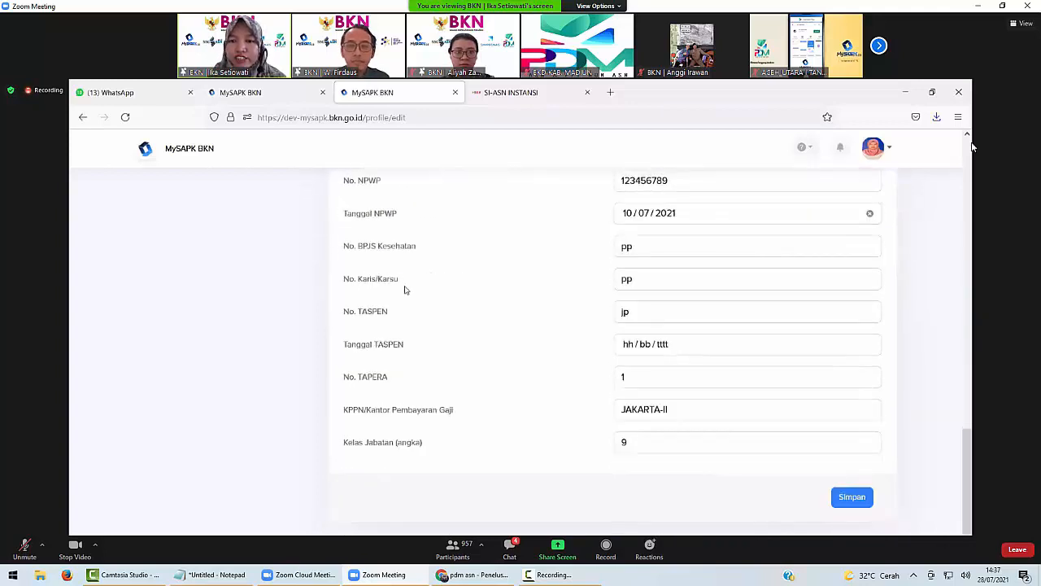
Save Data Pendukung, confirm with Iya, and acknowledge the 'Update Data Pendukung Berhasil' message.
left_click(855, 499)
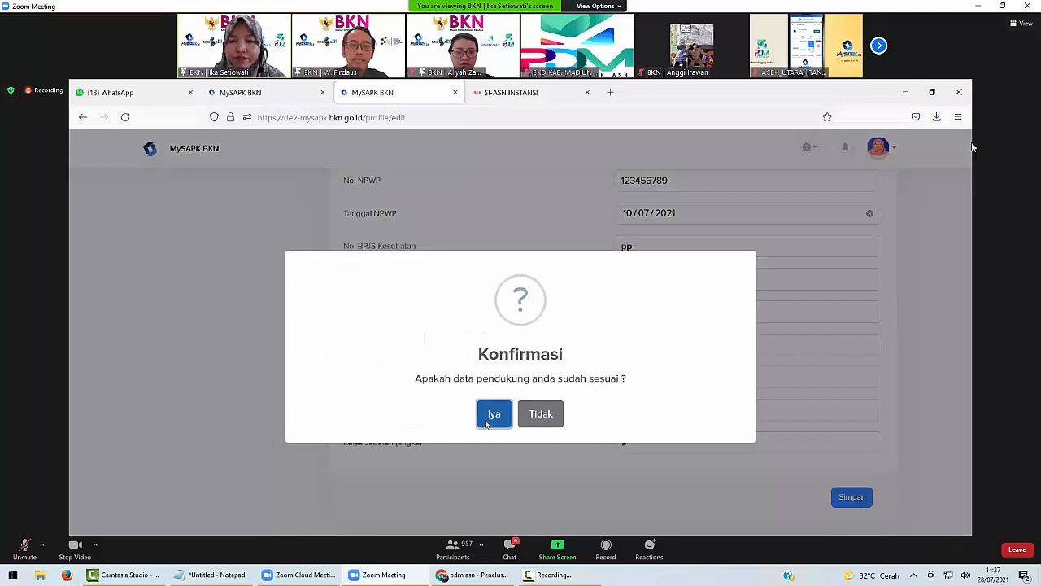
left_click(493, 417)
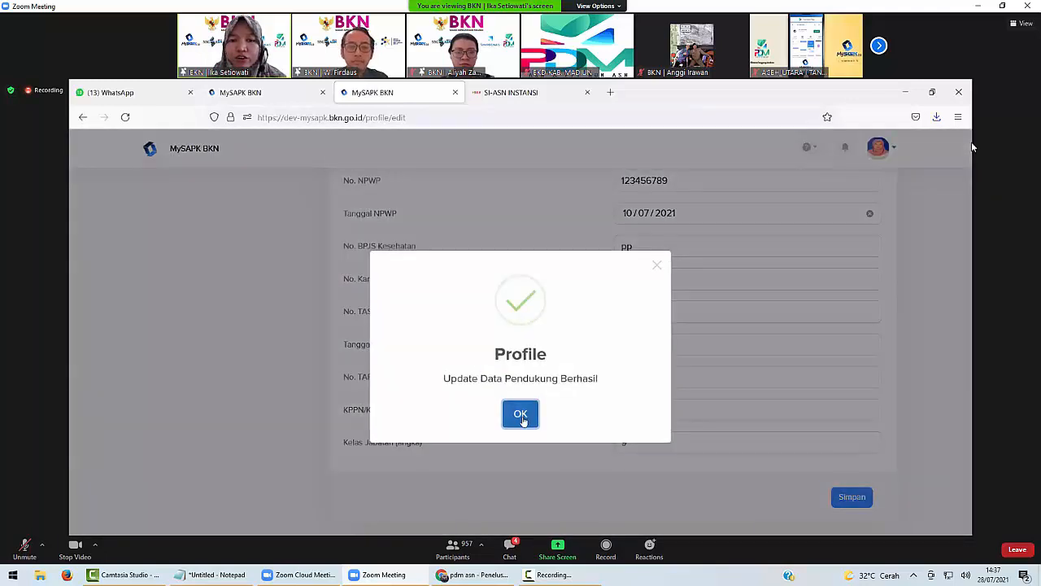
left_click(521, 415)
scroll(512, 382, "up", 10)
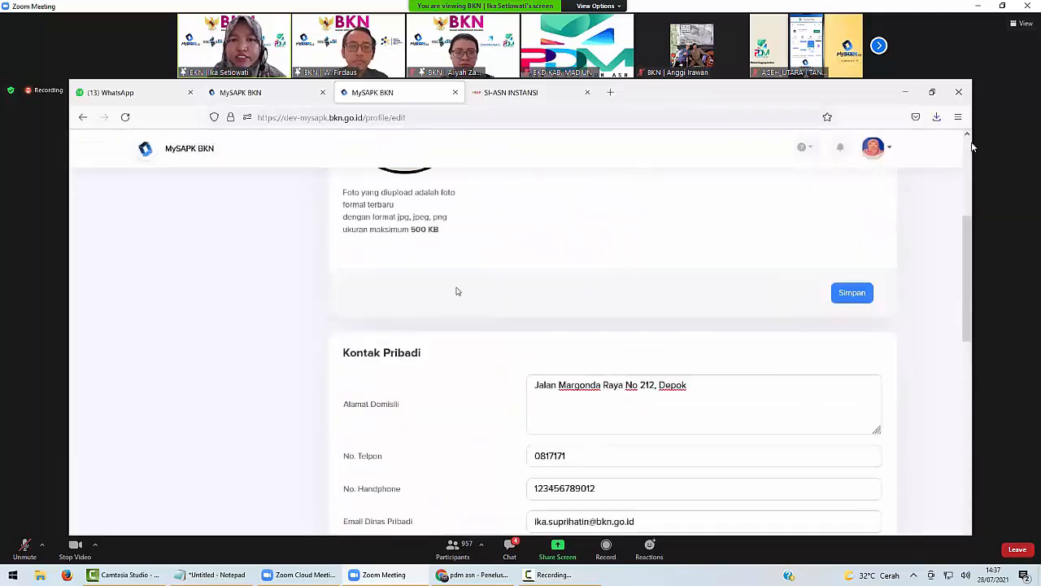
scroll(456, 291, "up", 4)
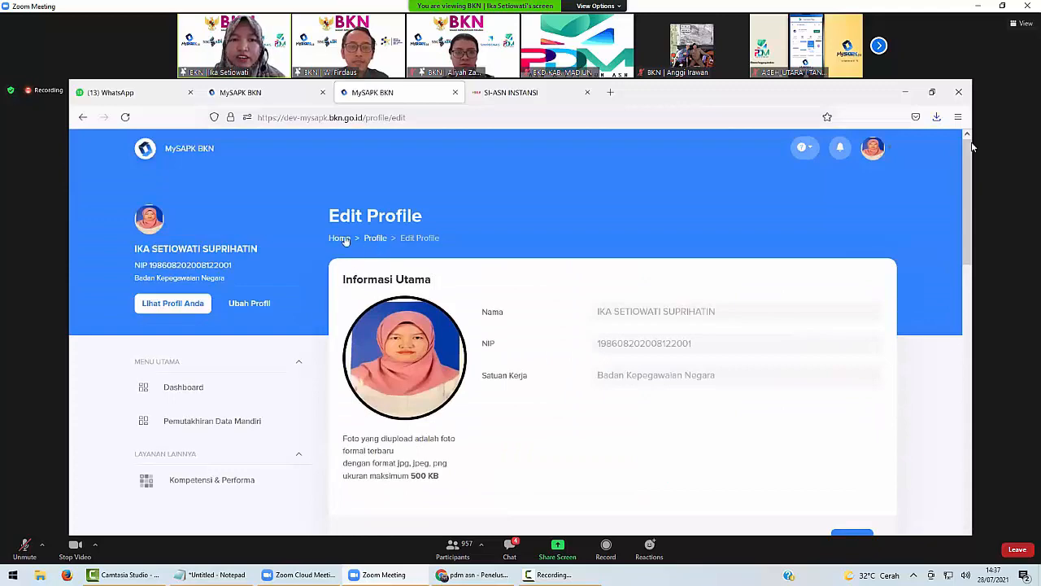
left_click(342, 238)
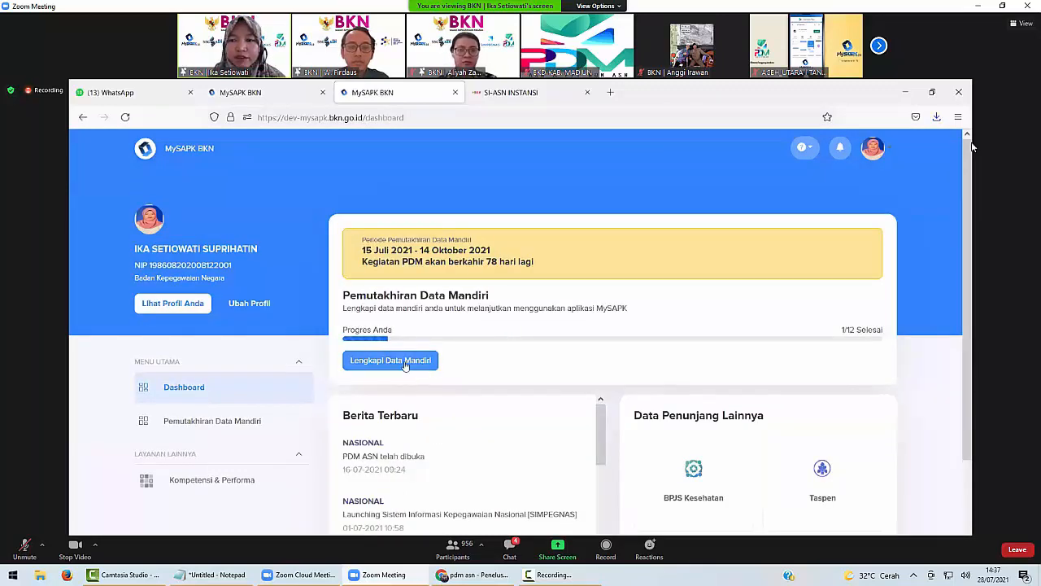
left_click(405, 361)
scroll(521, 317, "down", 2)
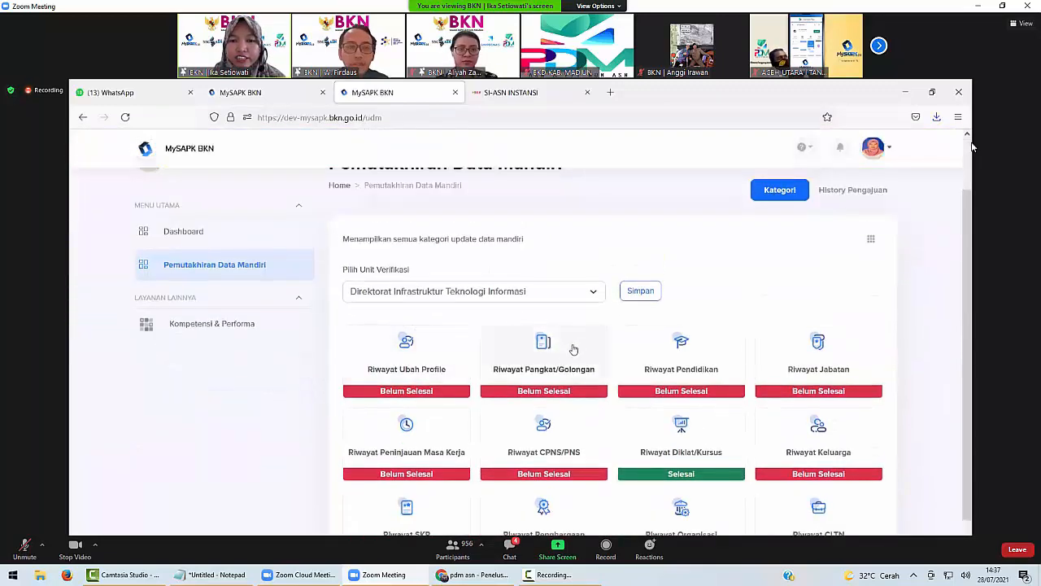
left_click(404, 358)
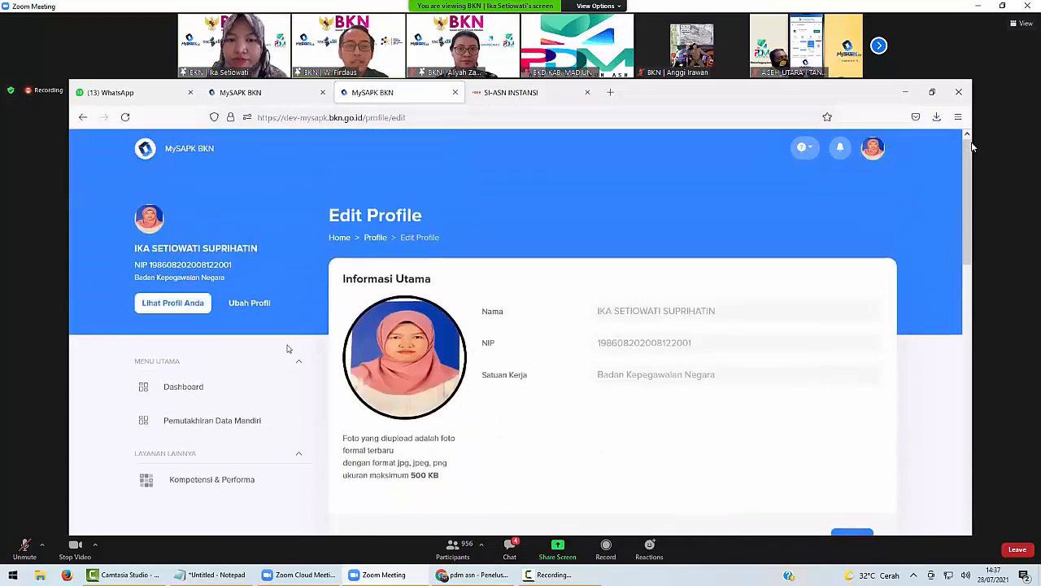
scroll(431, 373, "down", 15)
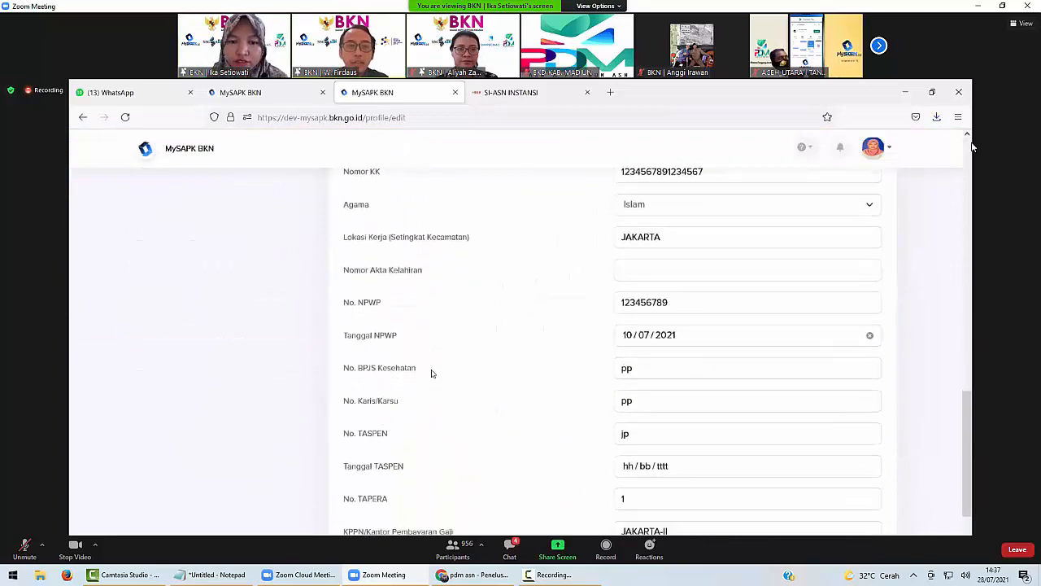
scroll(431, 373, "up", 5)
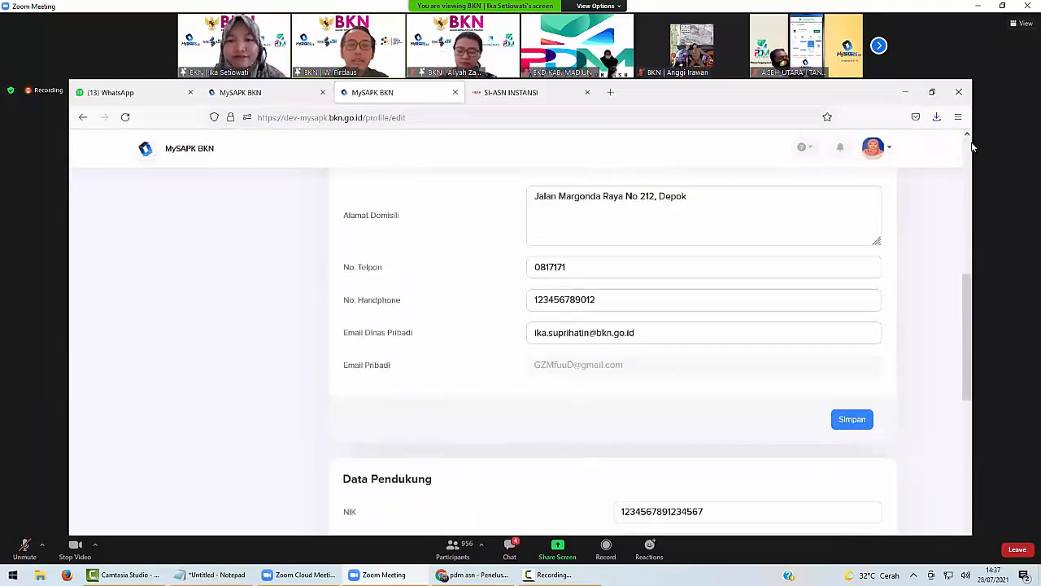
scroll(590, 445, "down", 2)
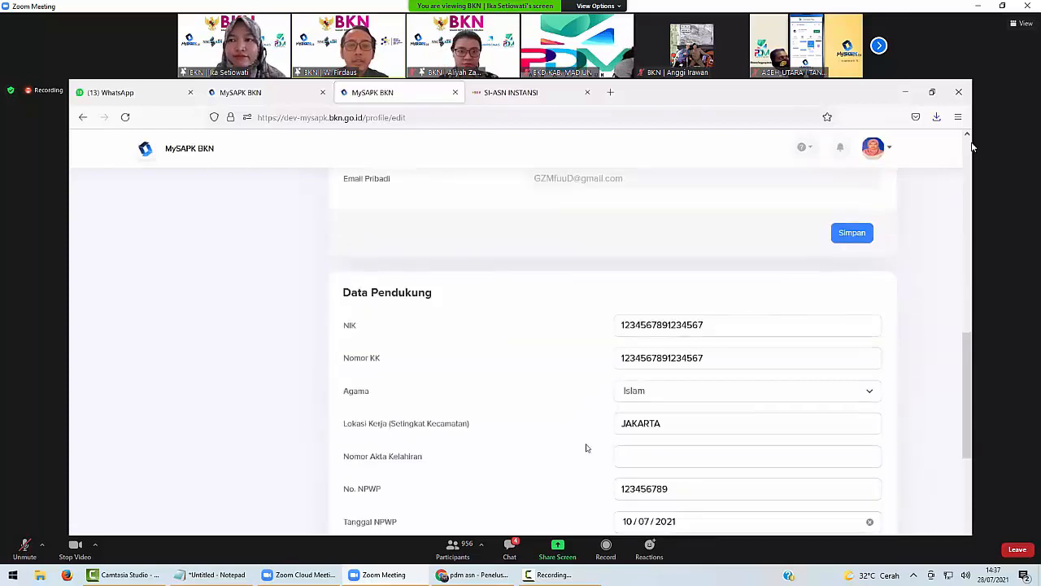
scroll(583, 439, "down", 3)
scroll(558, 405, "down", 1)
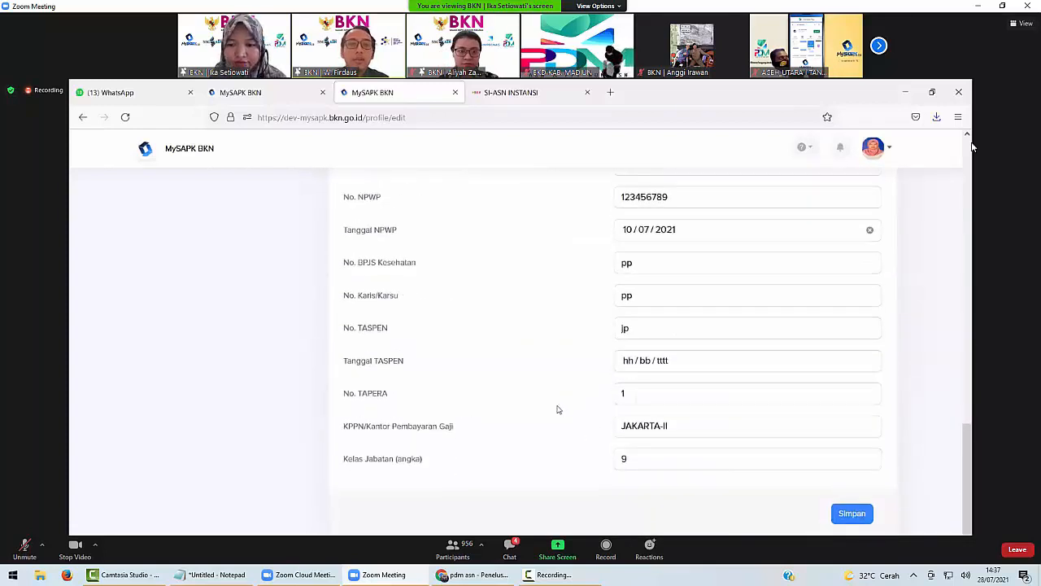
scroll(558, 404, "up", 5)
scroll(558, 404, "up", 8)
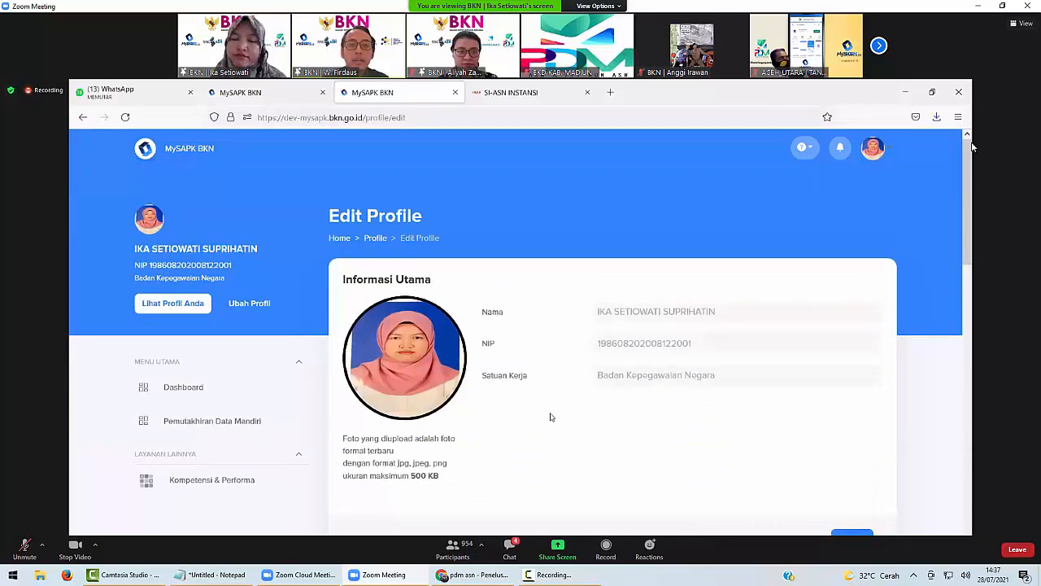
scroll(550, 416, "down", 2)
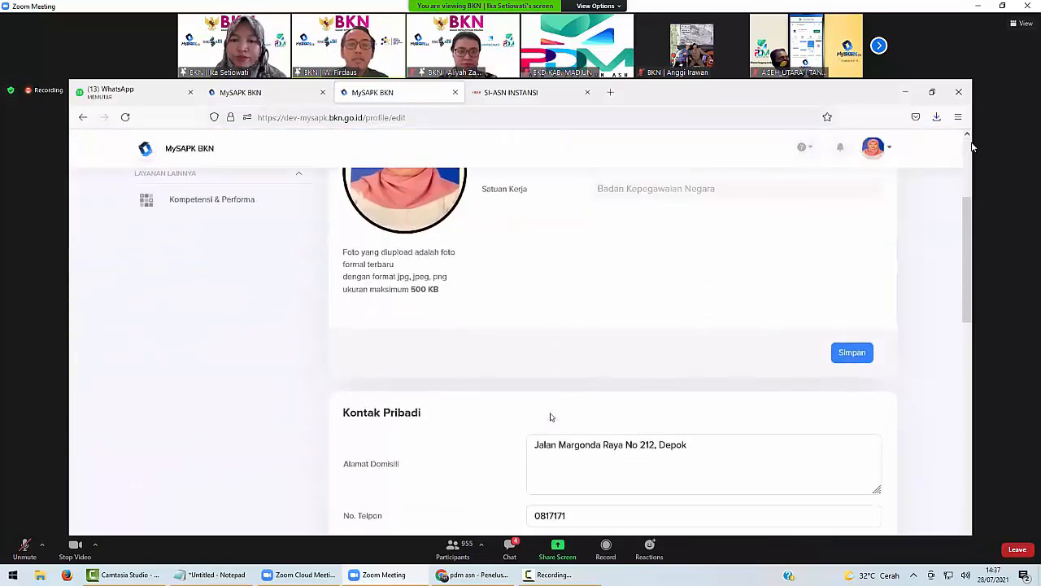
scroll(550, 417, "up", 1)
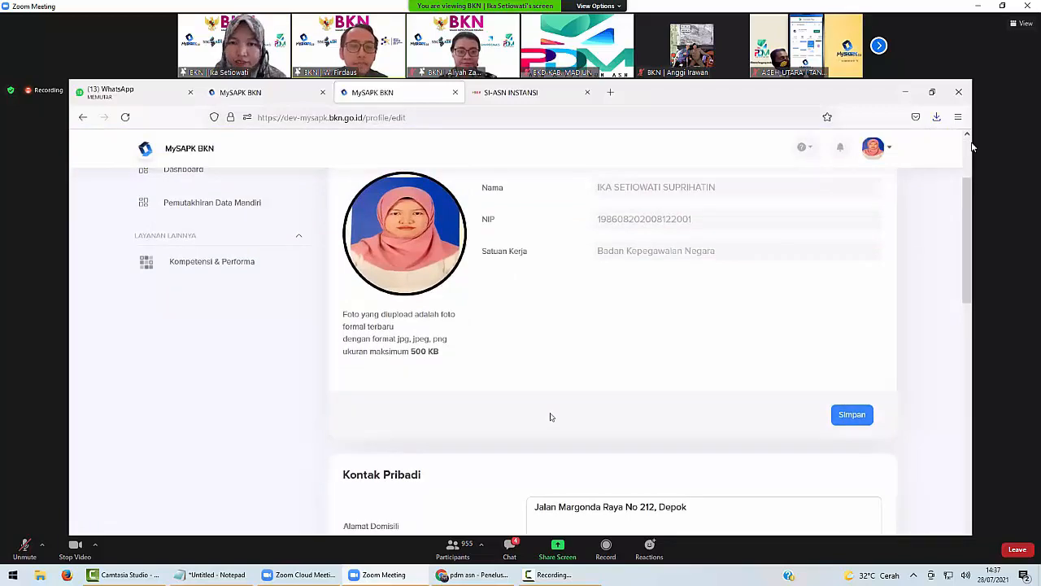
scroll(550, 416, "up", 1)
scroll(550, 415, "down", 3)
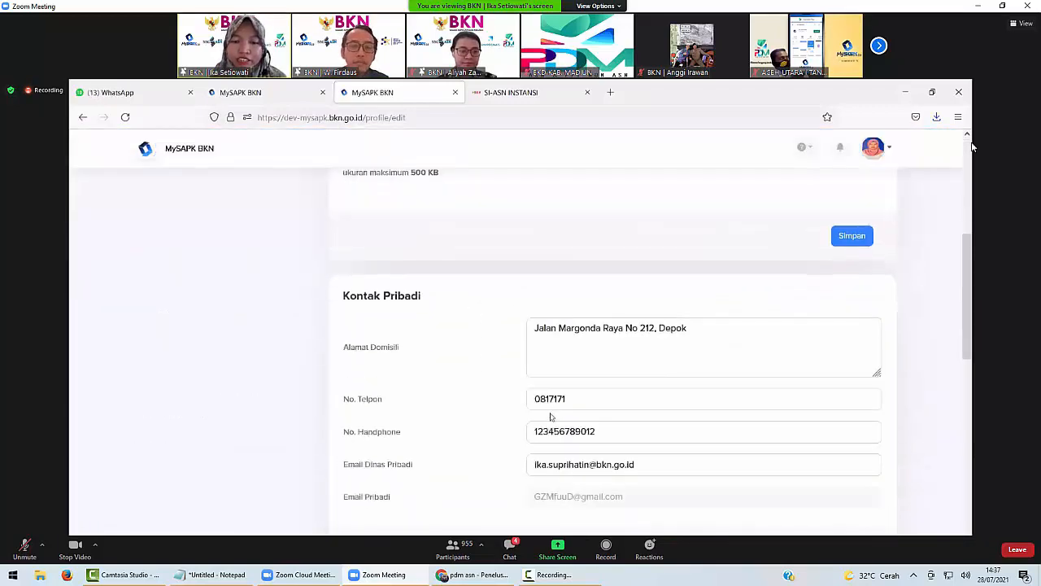
scroll(512, 424, "up", 4)
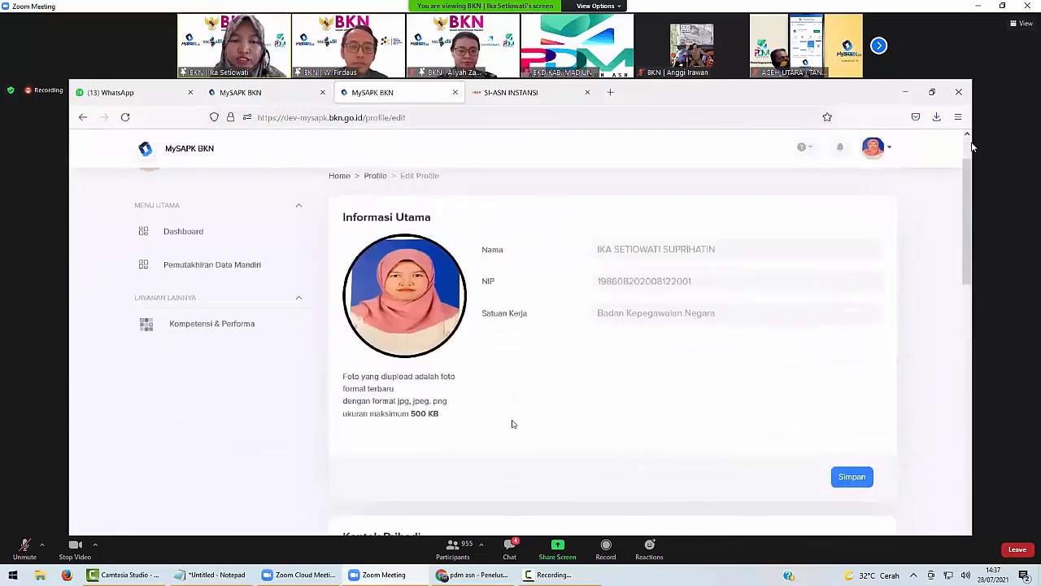
scroll(513, 424, "up", 1)
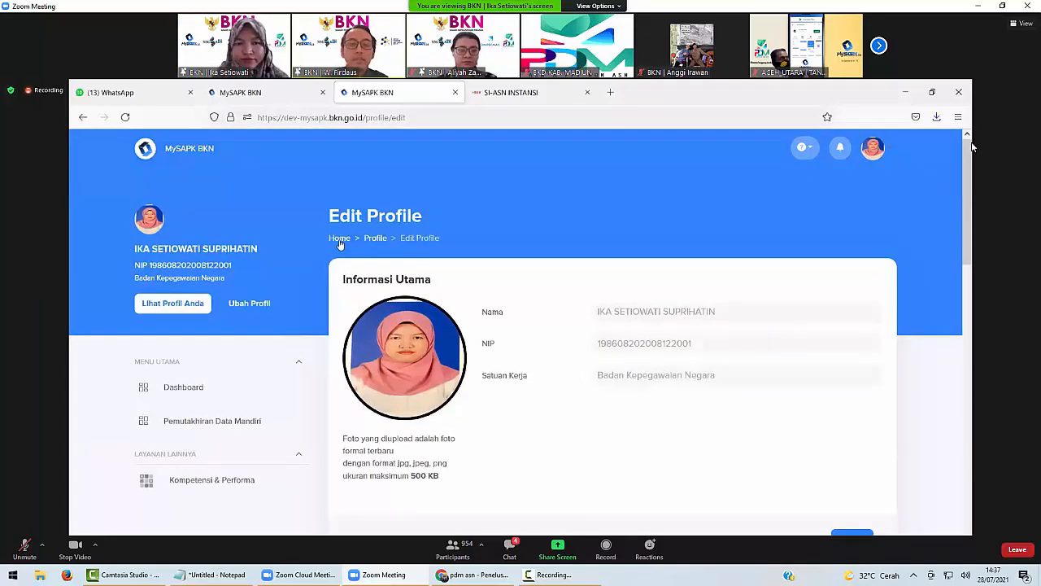
Go from the dashboard through Pemutakhiran Data Mandiri to the Riwayat Ubah Profile form.
left_click(339, 238)
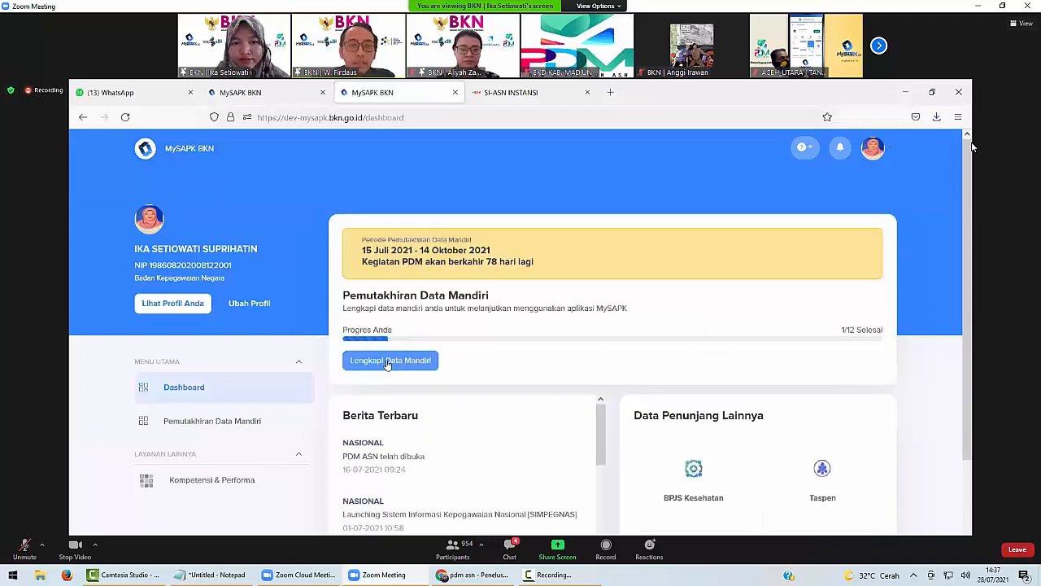
left_click(388, 363)
scroll(426, 349, "down", 2)
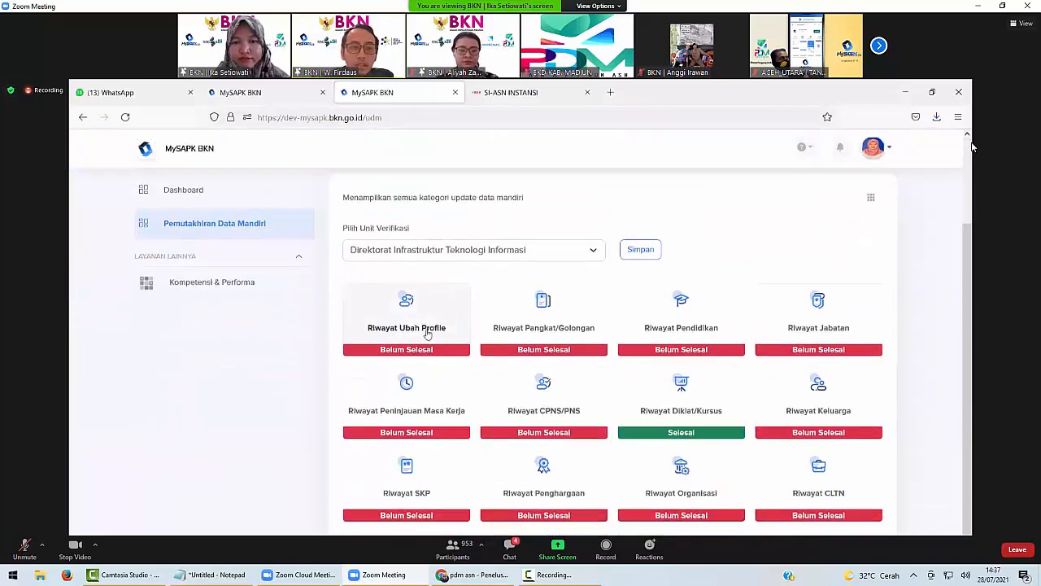
left_click(423, 329)
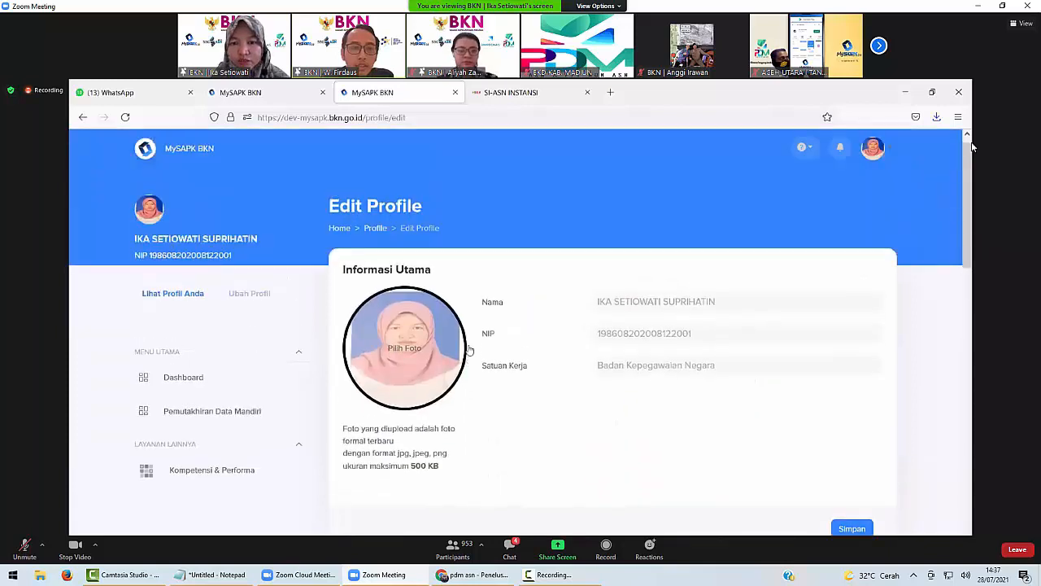
Inspect the NIK and Nomor KK values in Data Pendukung.
scroll(537, 435, "down", 10)
scroll(537, 435, "up", 1)
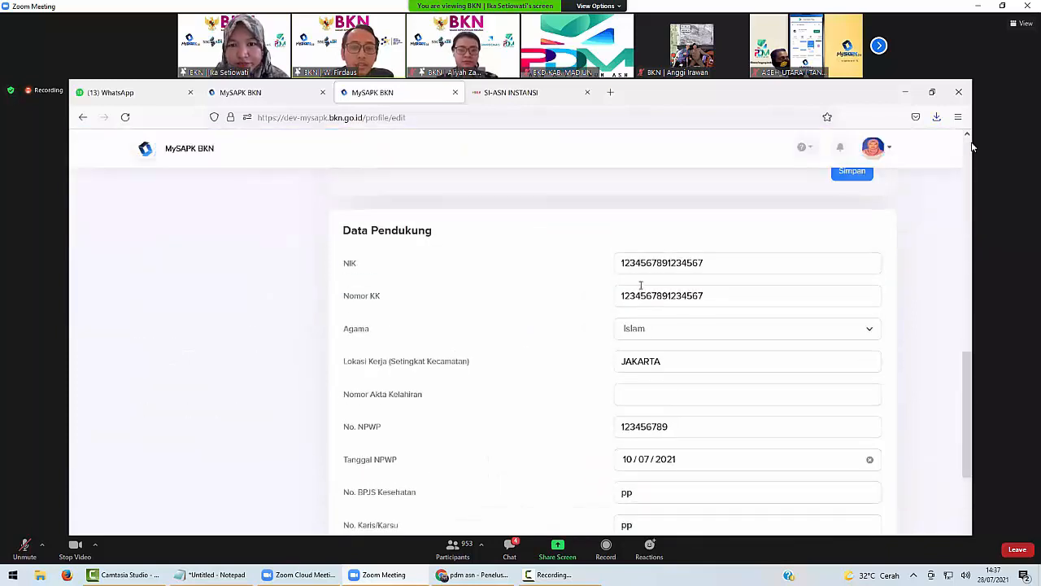
double_click(631, 263)
left_click(635, 301)
double_click(635, 299)
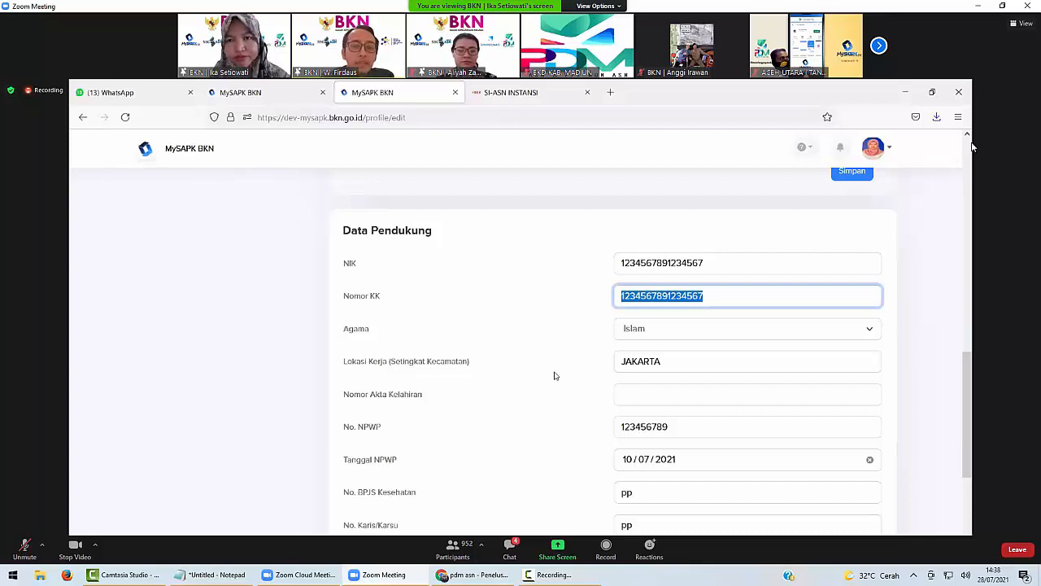
Check the Tanggal NPWP date picker and close it without changing the date.
scroll(541, 407, "down", 5)
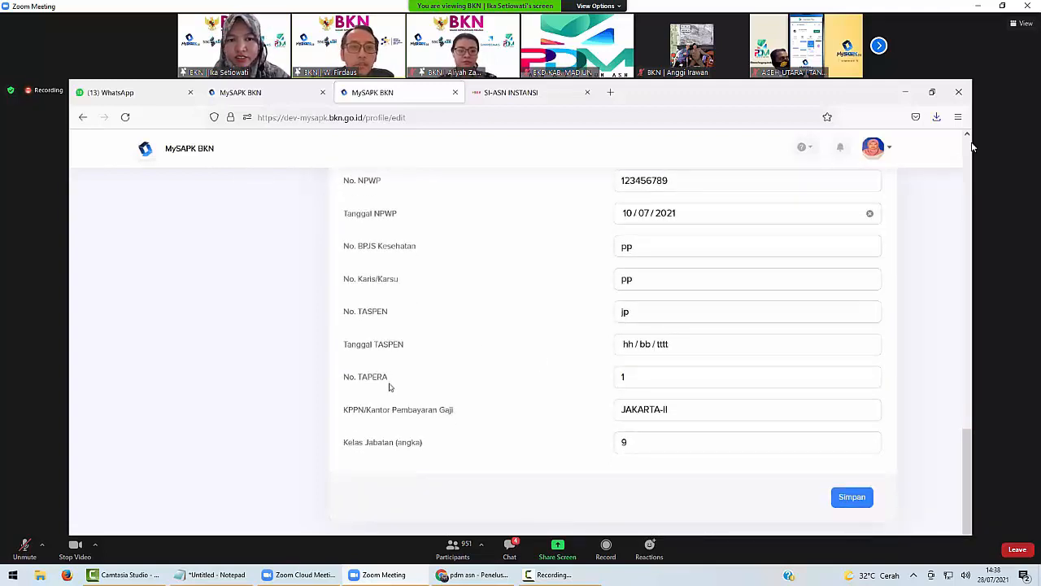
scroll(389, 387, "up", 1)
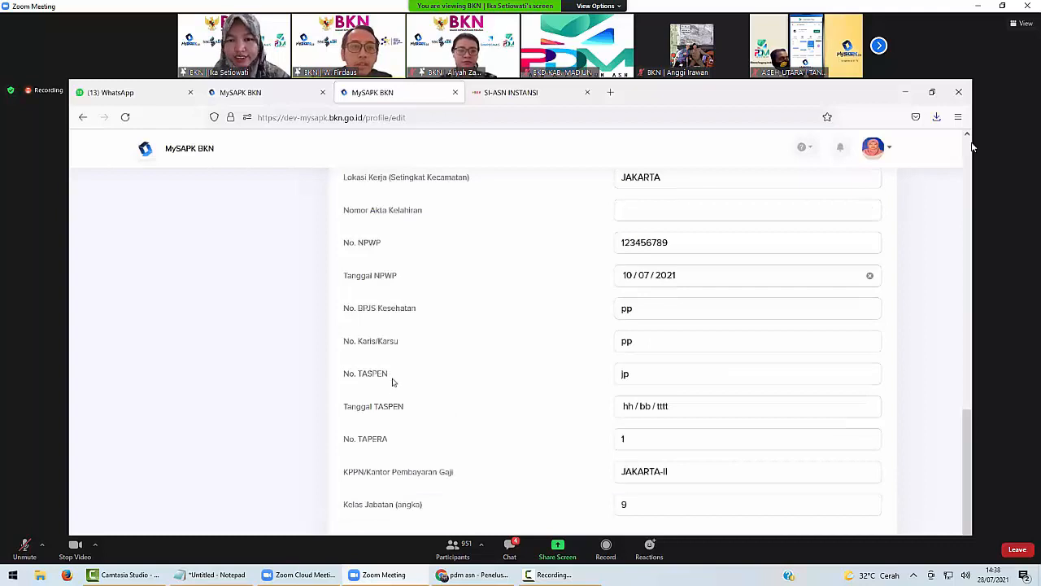
left_click(735, 275)
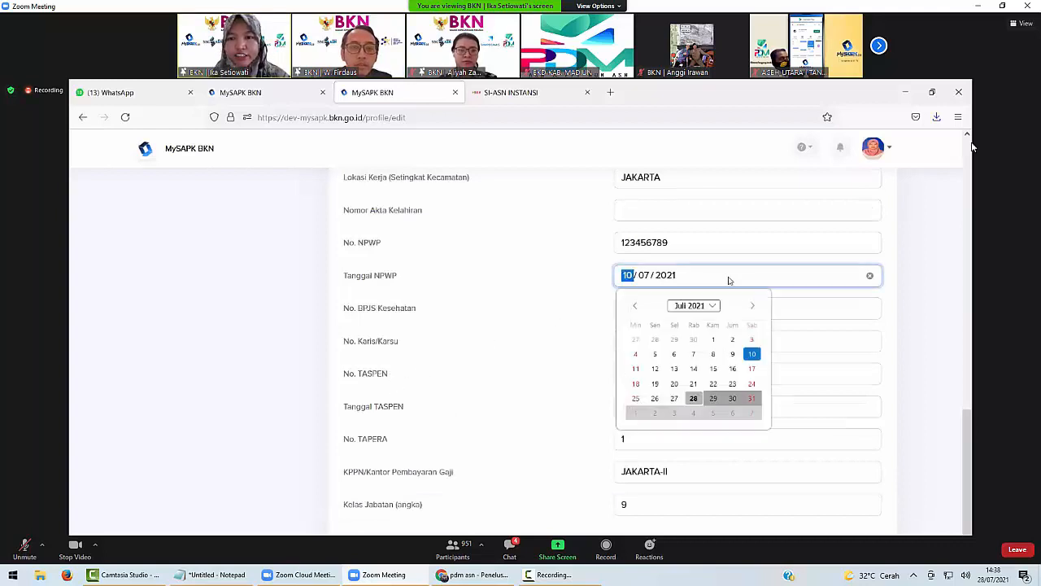
left_click(526, 294)
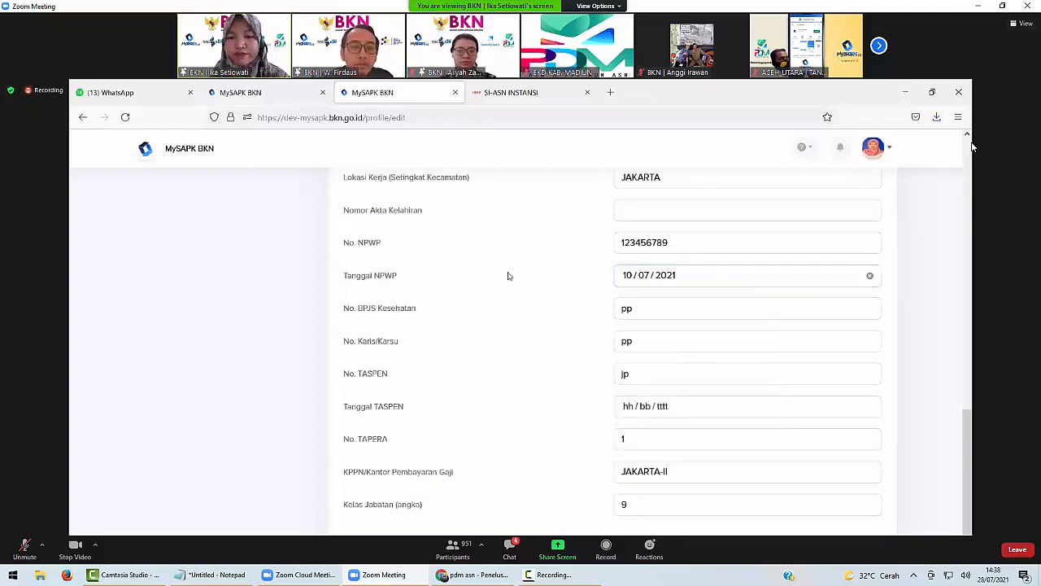
scroll(508, 284, "up", 1)
scroll(509, 284, "down", 1)
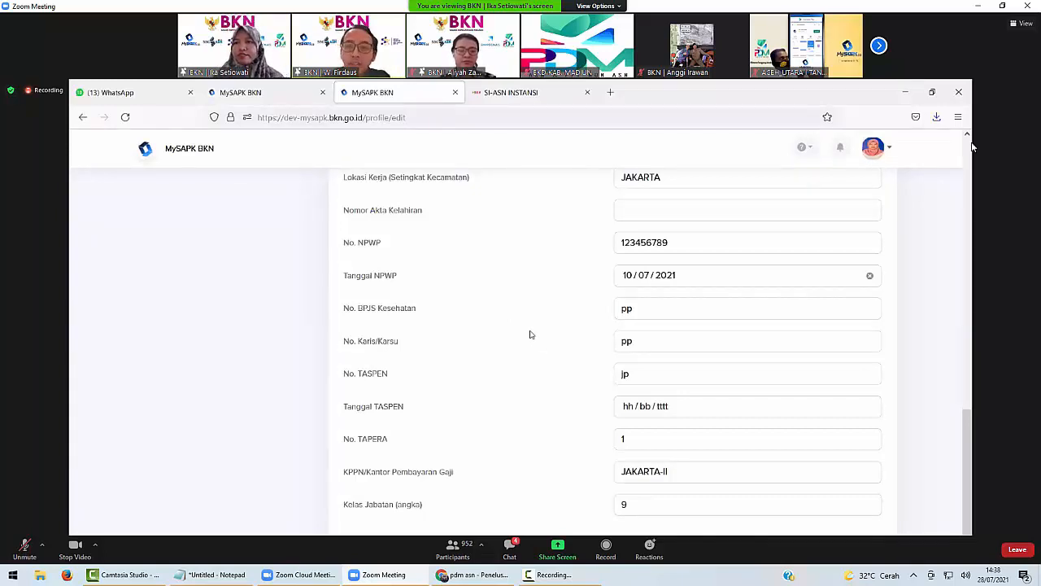
scroll(621, 446, "up", 1)
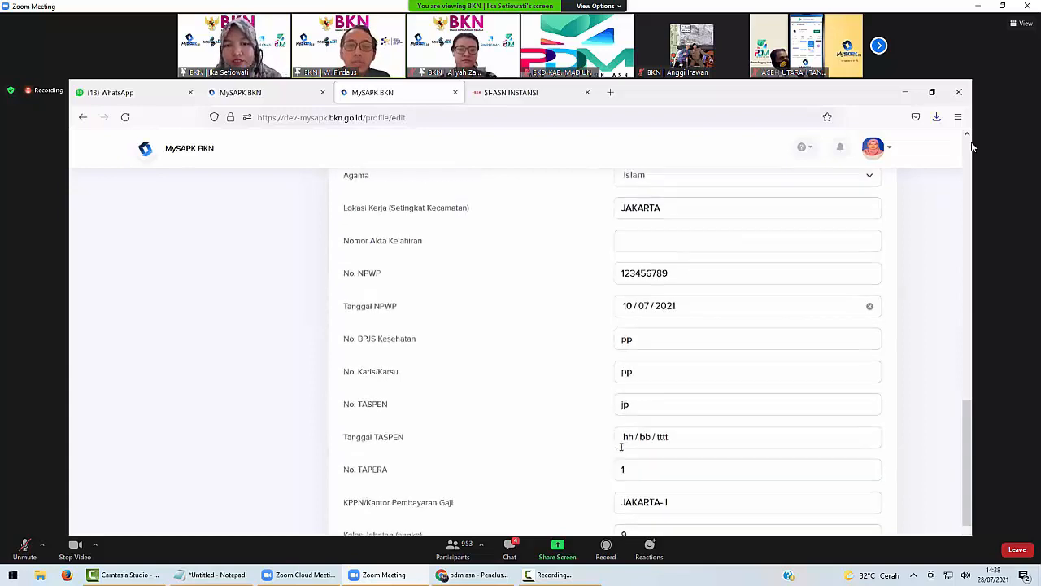
scroll(621, 448, "up", 3)
scroll(602, 484, "up", 2)
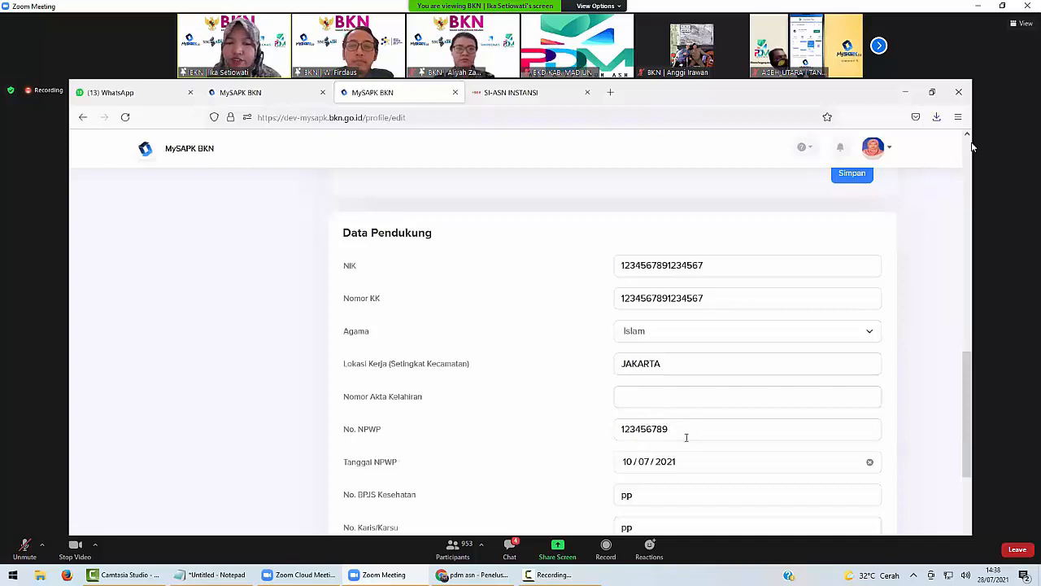
Recheck the NIK and Nomor KK fields and point out the NPWP label.
left_click(638, 269)
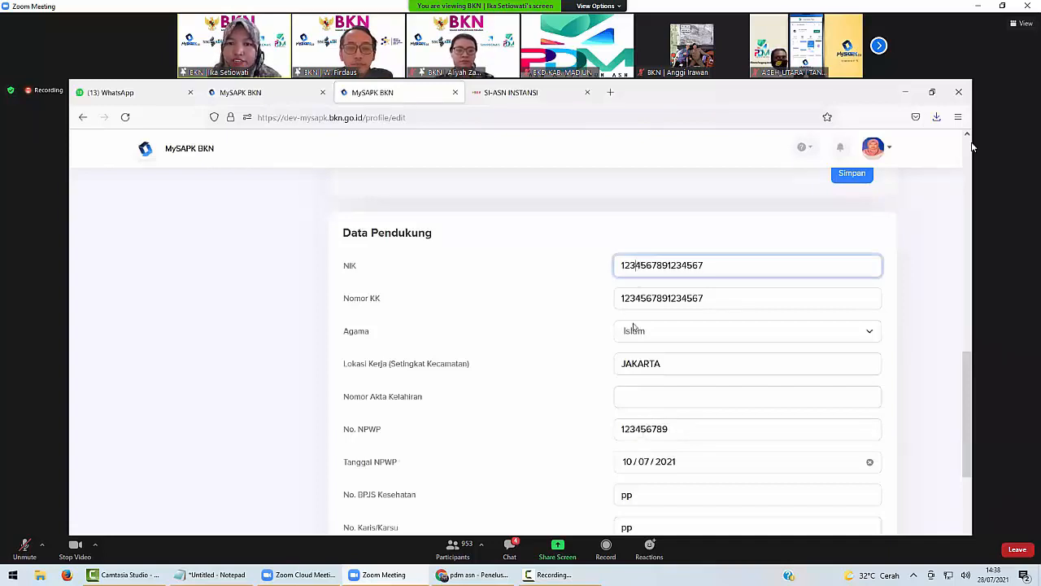
left_click(626, 299)
scroll(663, 405, "down", 2)
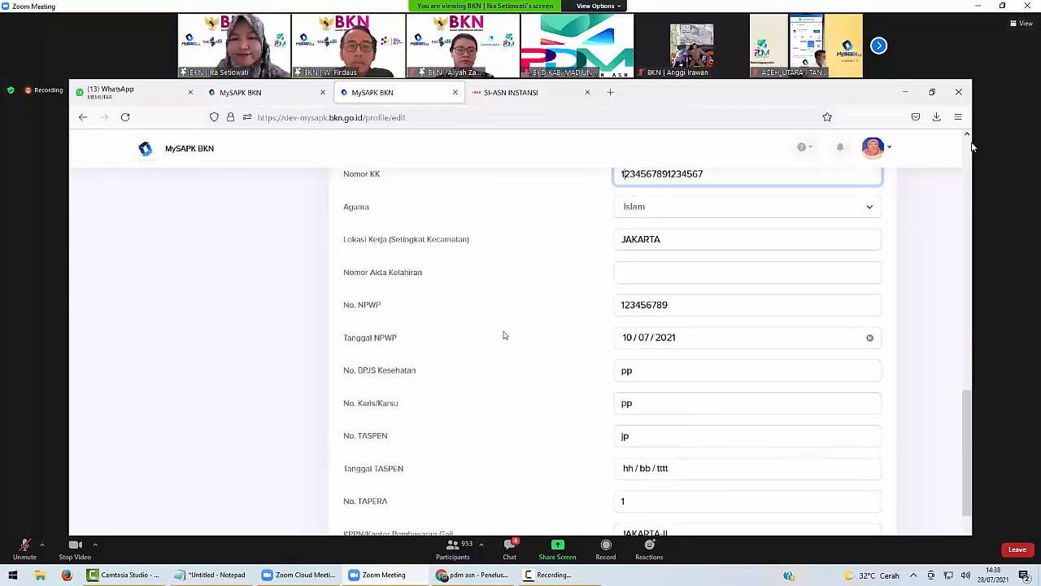
scroll(515, 326, "up", 3)
scroll(479, 346, "down", 4)
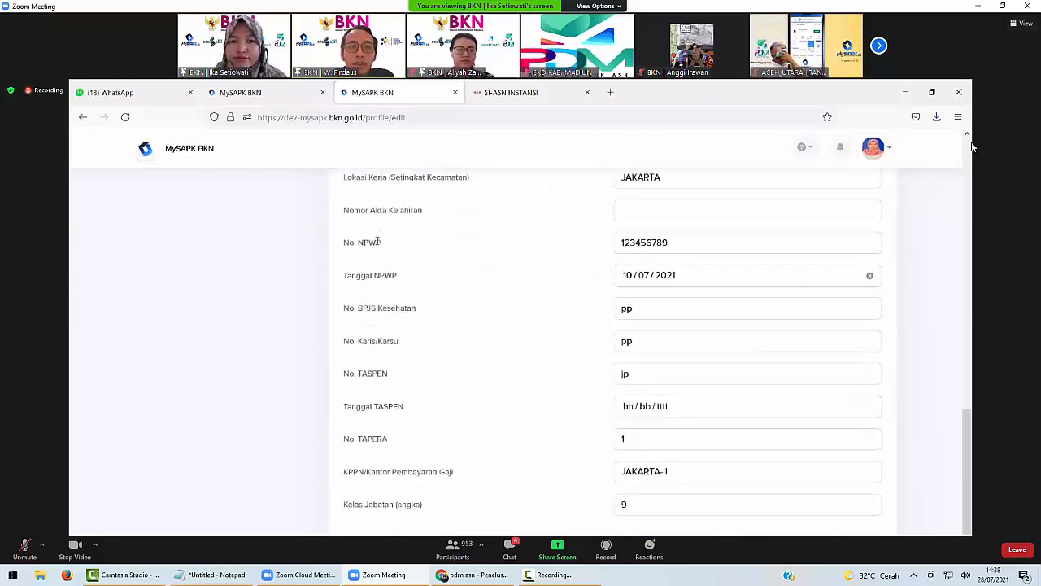
double_click(376, 241)
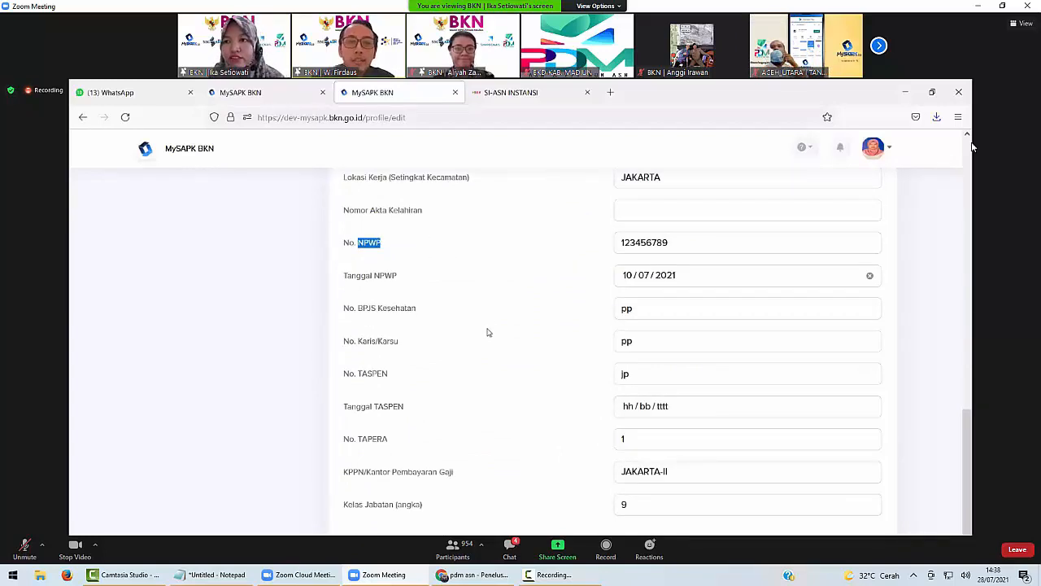
scroll(489, 332, "up", 2)
scroll(489, 332, "up", 10)
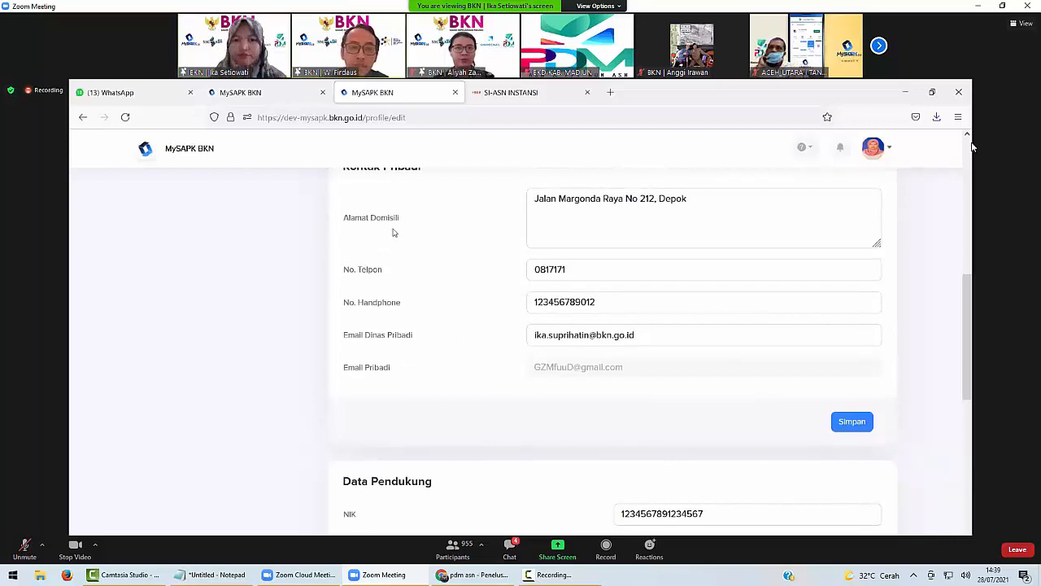
Review the Edit Profile form, pointing out the NPWP and Lokasi Kerja labels.
scroll(426, 472, "up", 10)
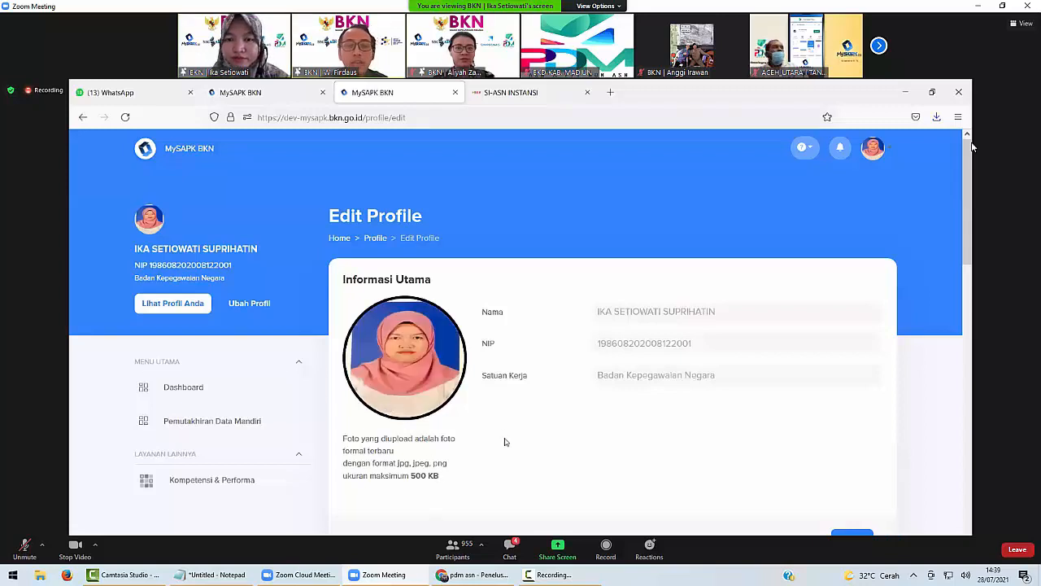
scroll(505, 442, "down", 10)
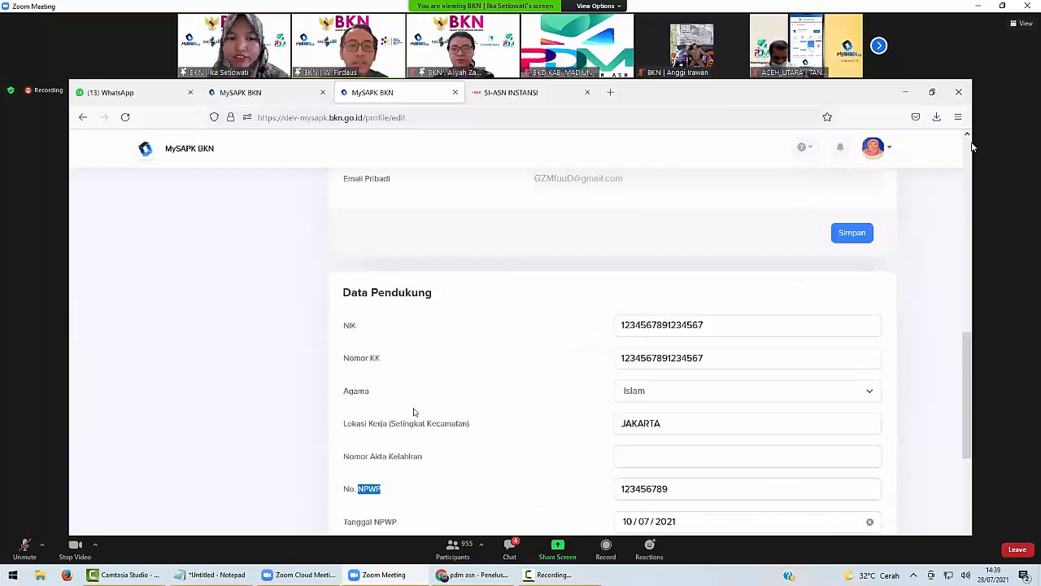
left_click(358, 444)
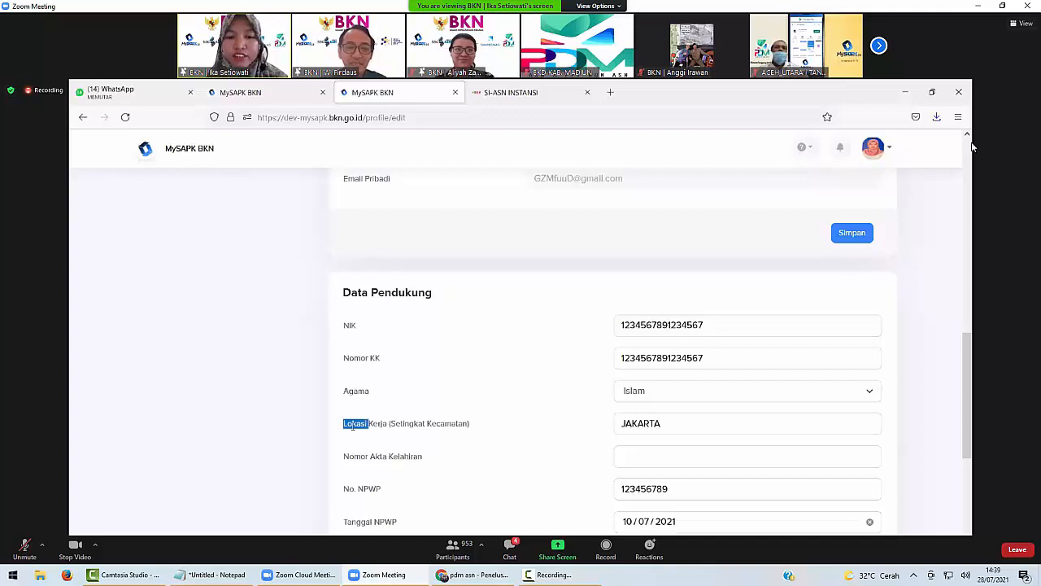
triple_click(351, 424)
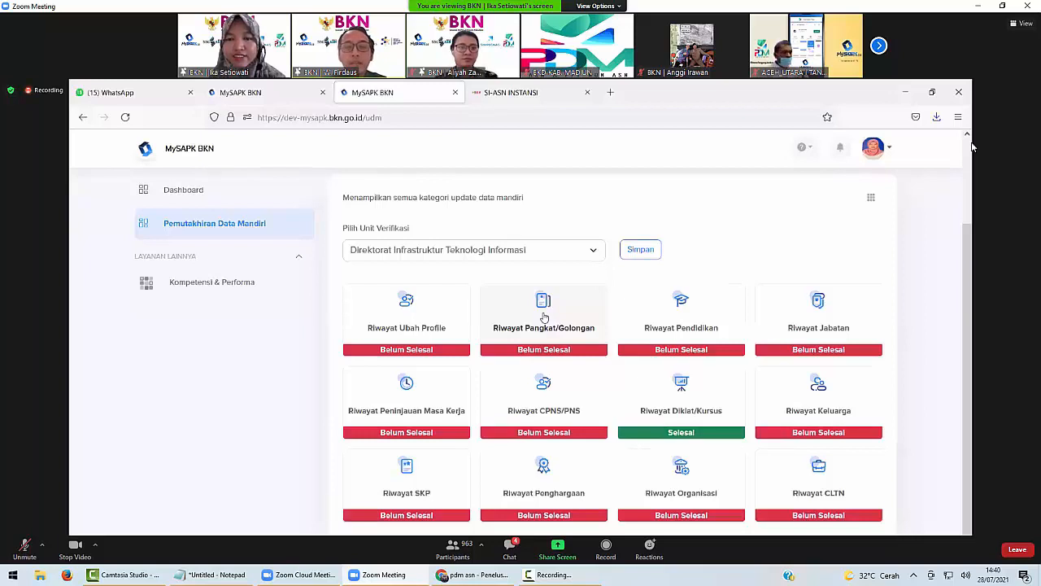
Open Riwayat Pangkat/Golongan and the action menu of the III/c - Penata record.
left_click(544, 318)
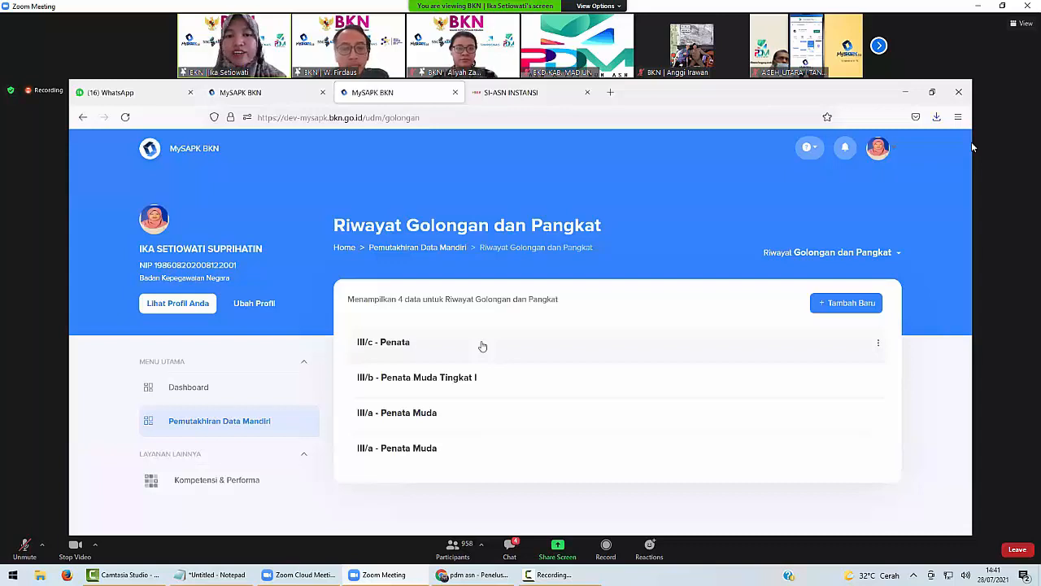
left_click(882, 346)
Edit the III/c - Penata record, review its TMT and SK entries, and continue to uploads.
left_click(895, 372)
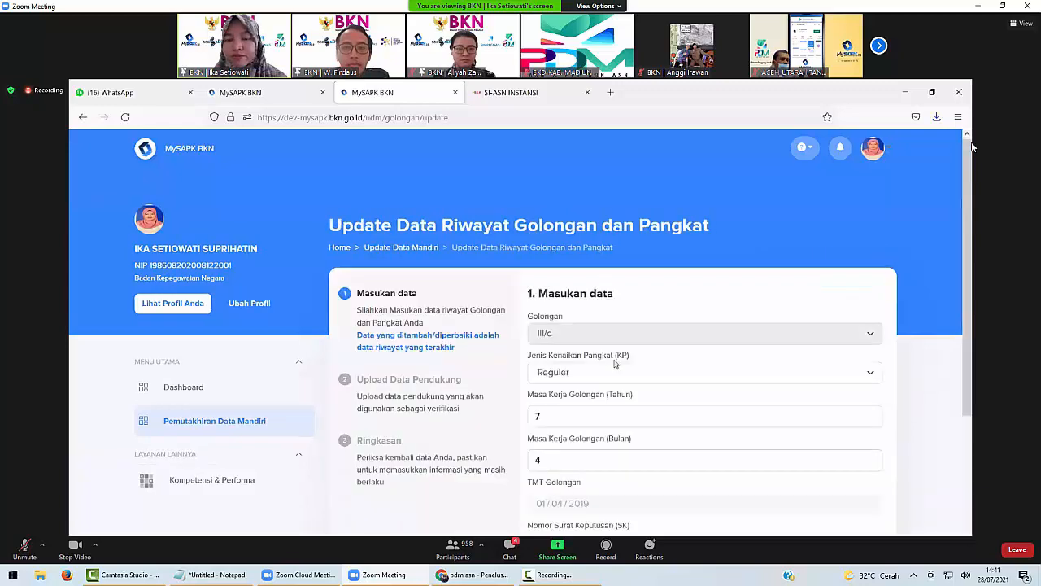
scroll(606, 354, "down", 3)
scroll(606, 354, "up", 3)
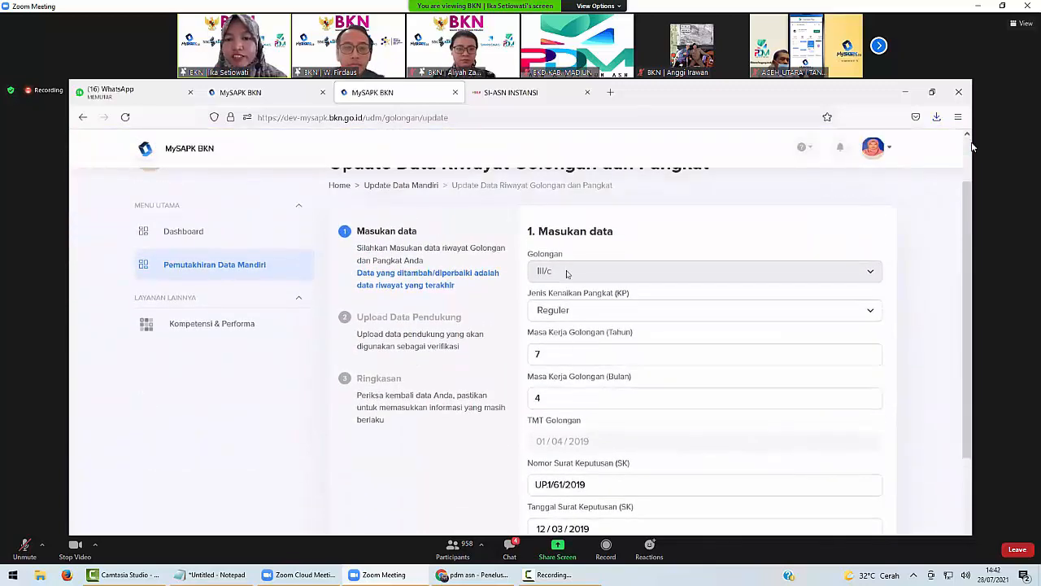
scroll(567, 280, "down", 3)
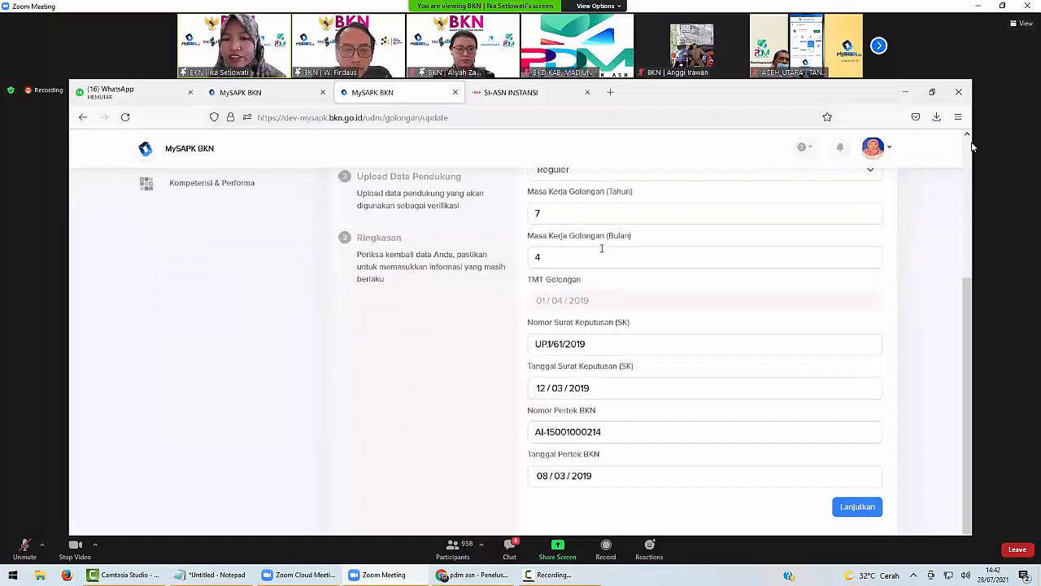
left_click(857, 506)
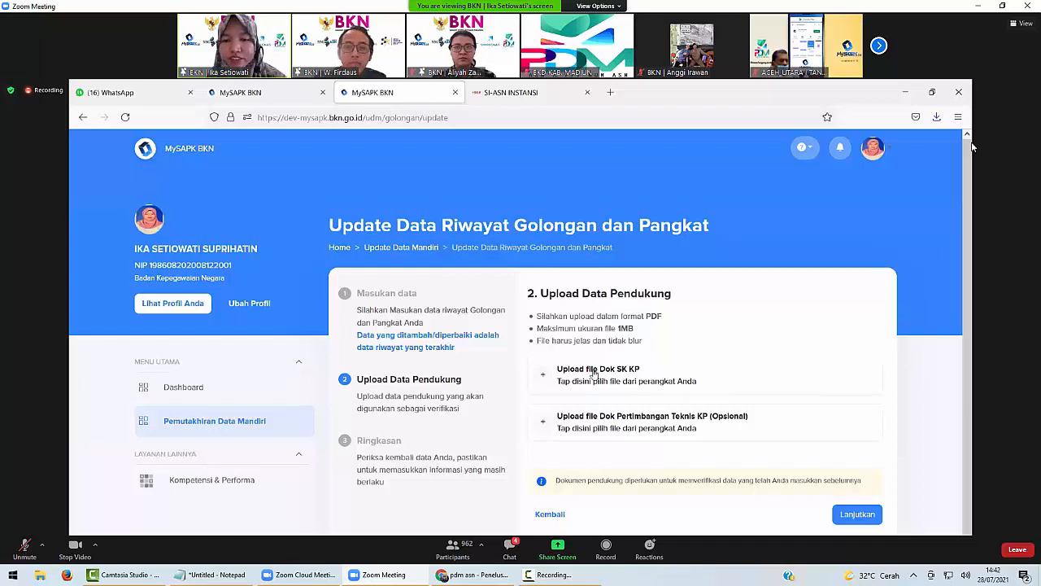
Upload the NPWP PDF from Downloads as the Dok SK KP document.
left_click(590, 373)
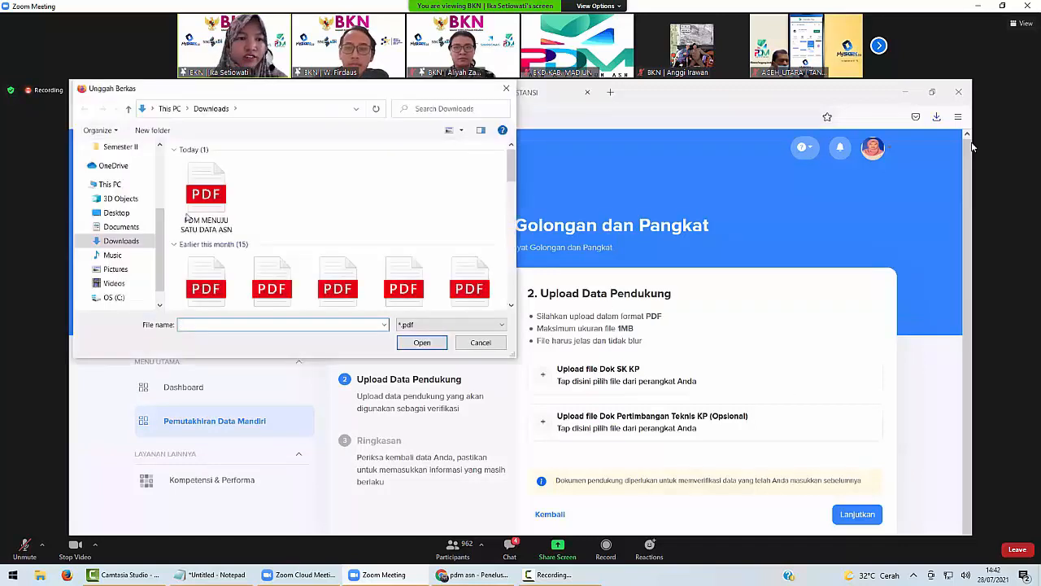
scroll(244, 221, "down", 2)
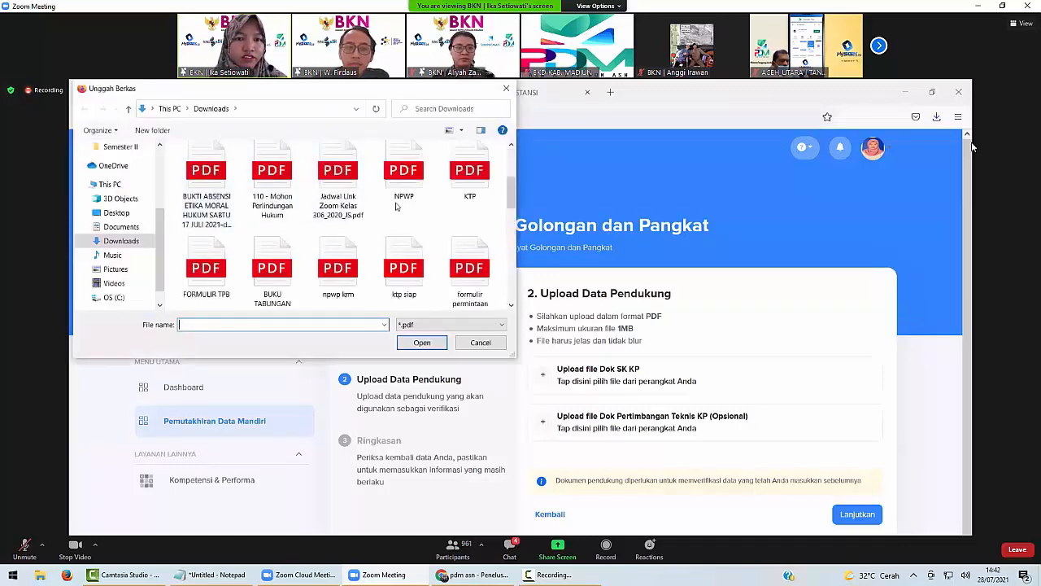
left_click(416, 194)
left_click(421, 341)
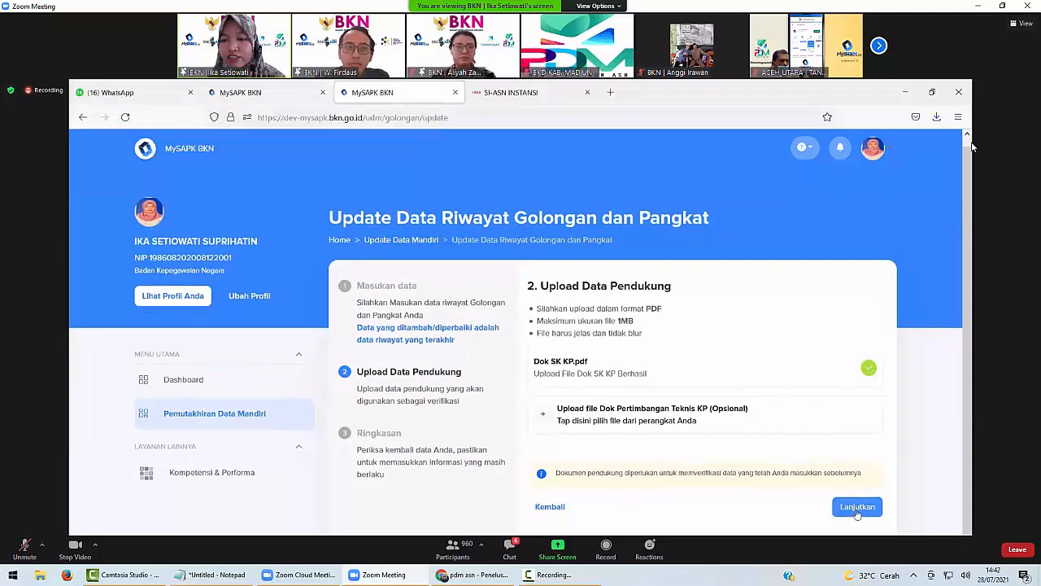
Tick the declaration, submit the rank update with Kirim, and return to the history list.
left_click(857, 515)
scroll(828, 460, "down", 3)
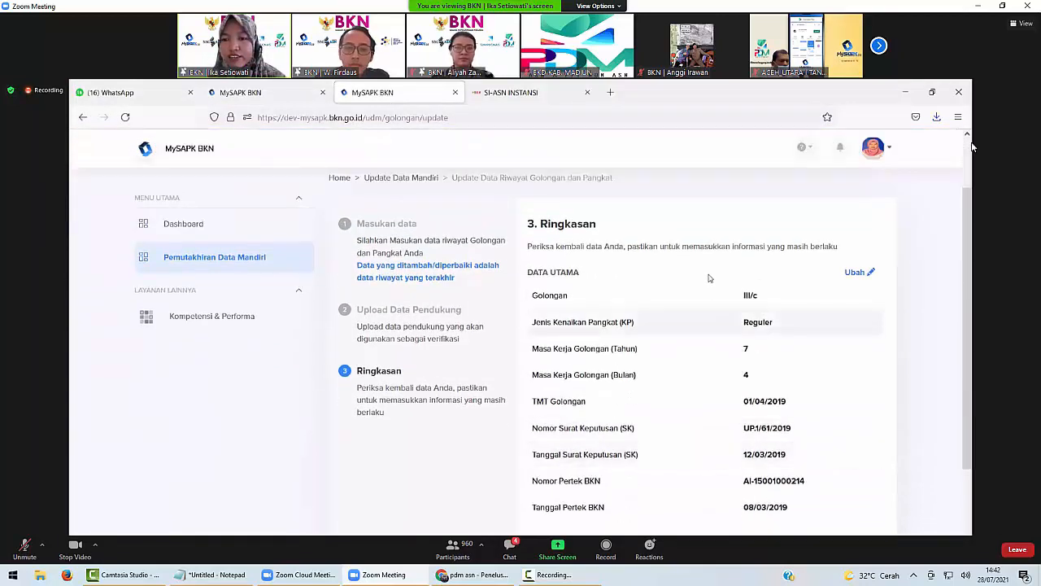
scroll(777, 350, "down", 2)
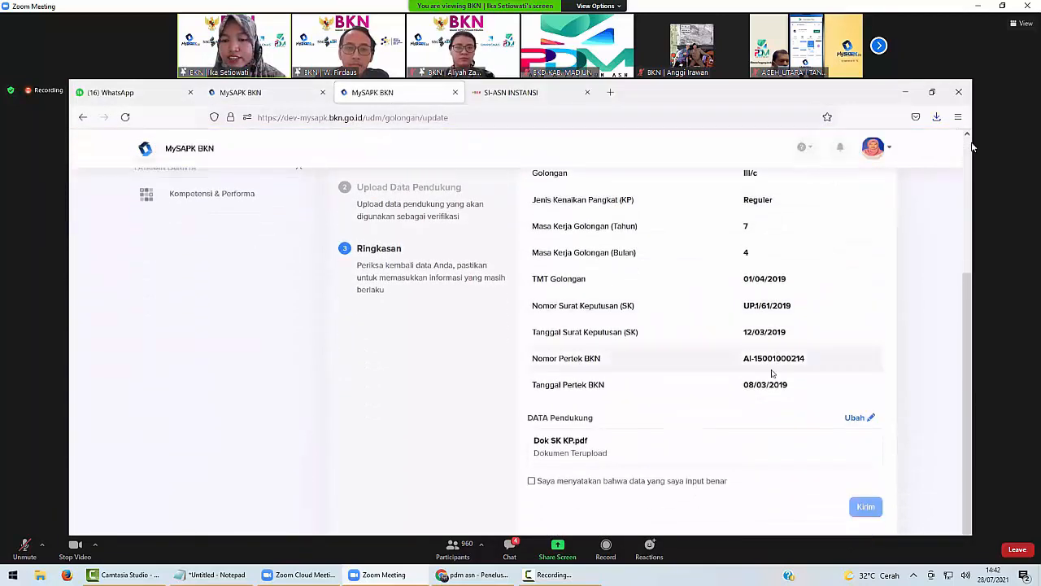
left_click(531, 482)
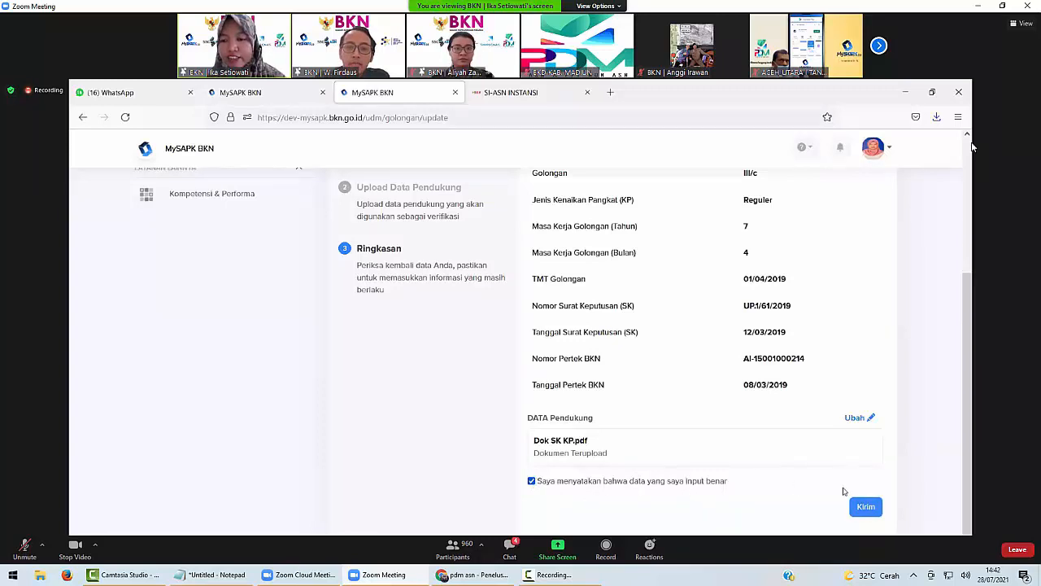
left_click(864, 507)
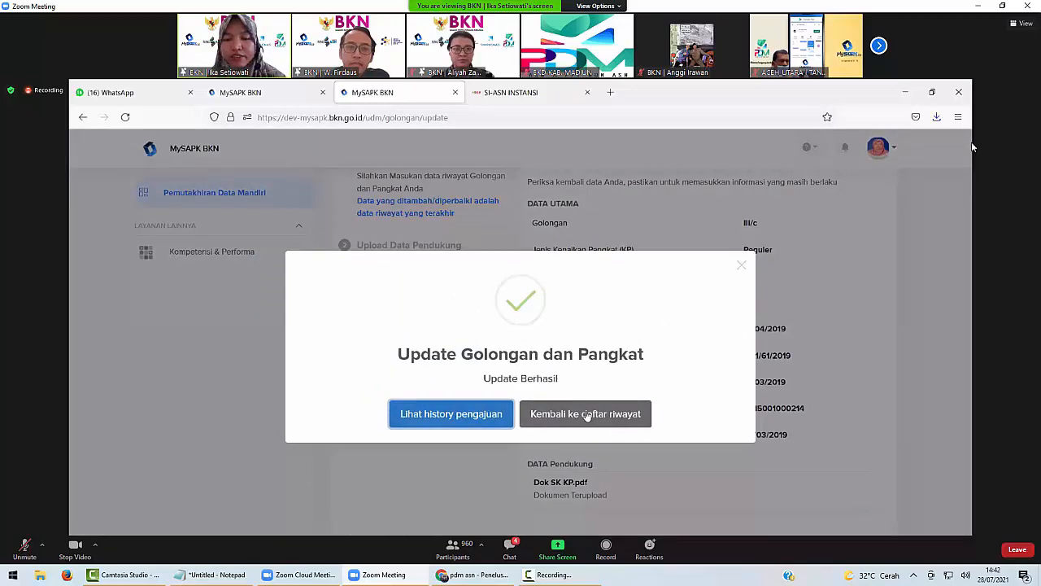
left_click(586, 414)
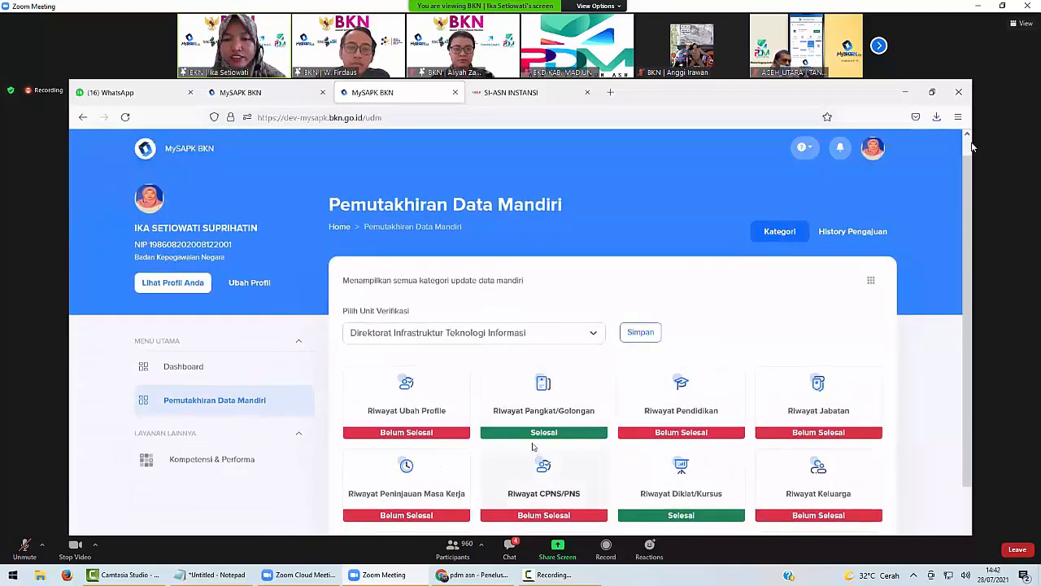
left_click(541, 406)
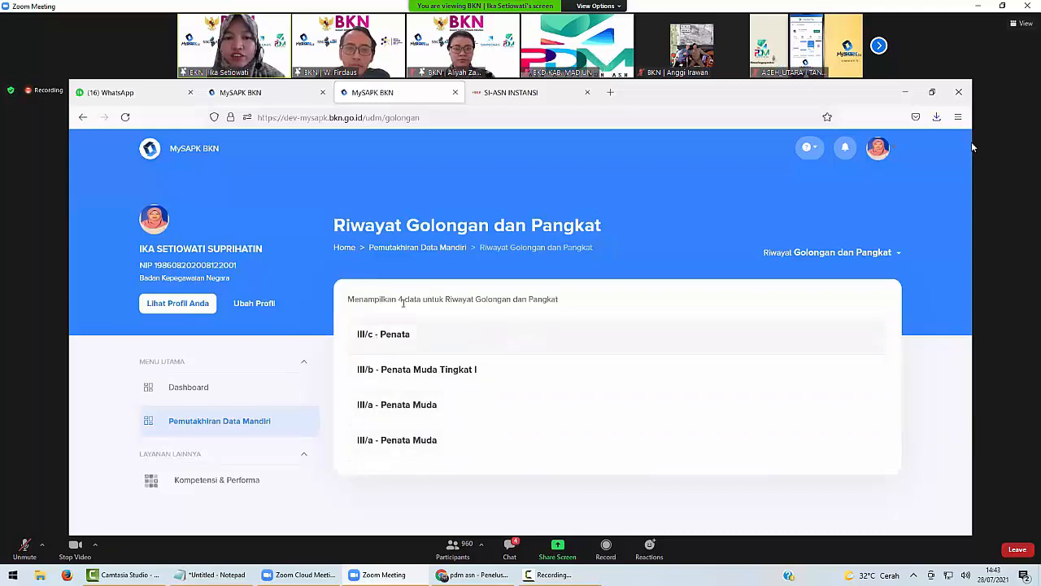
left_click(411, 246)
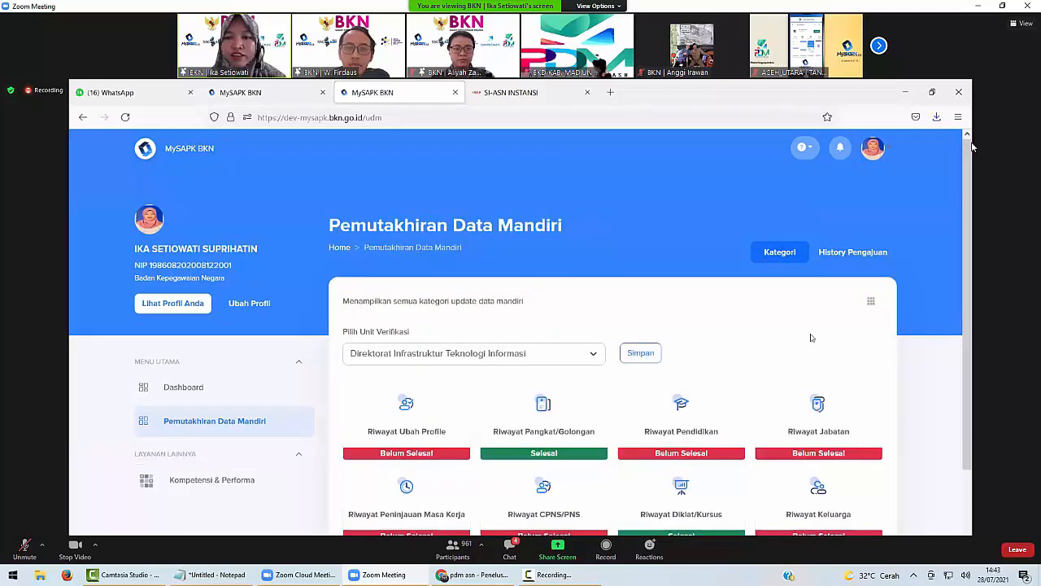
left_click(865, 252)
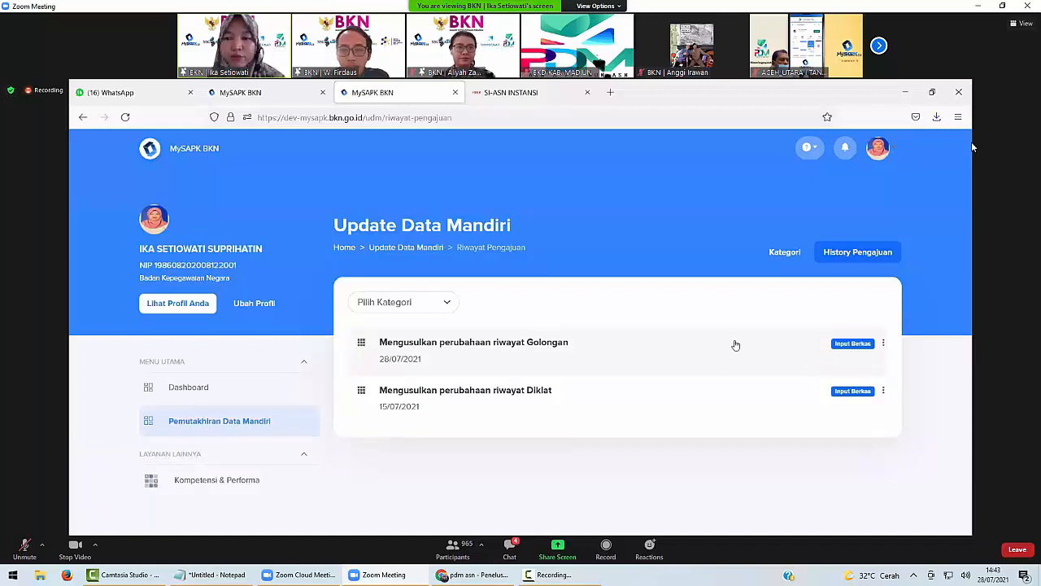
left_click(392, 250)
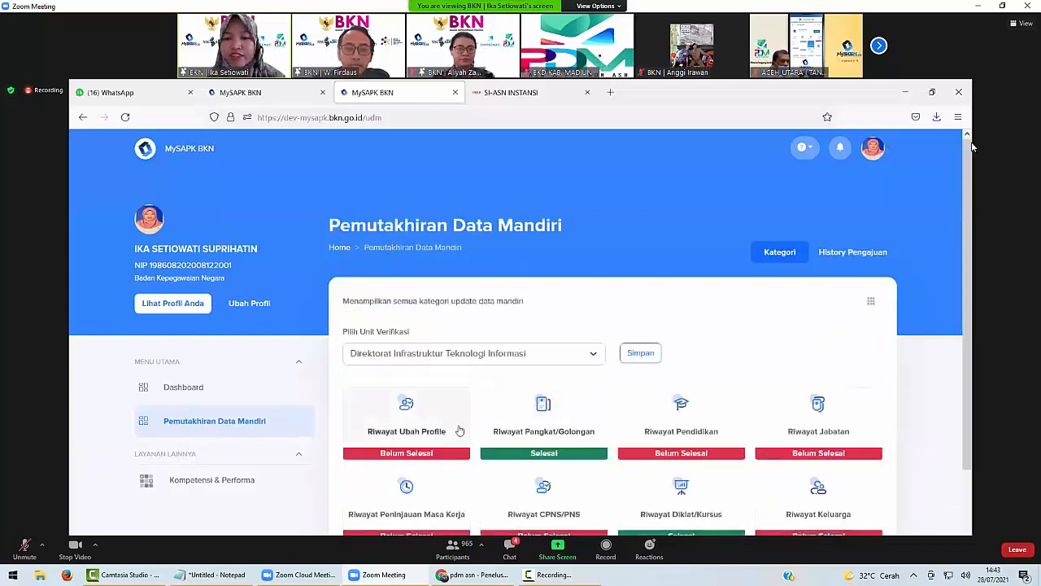
Start a new Riwayat Pendidikan entry, then leave it unsaved for the Home dashboard.
left_click(694, 428)
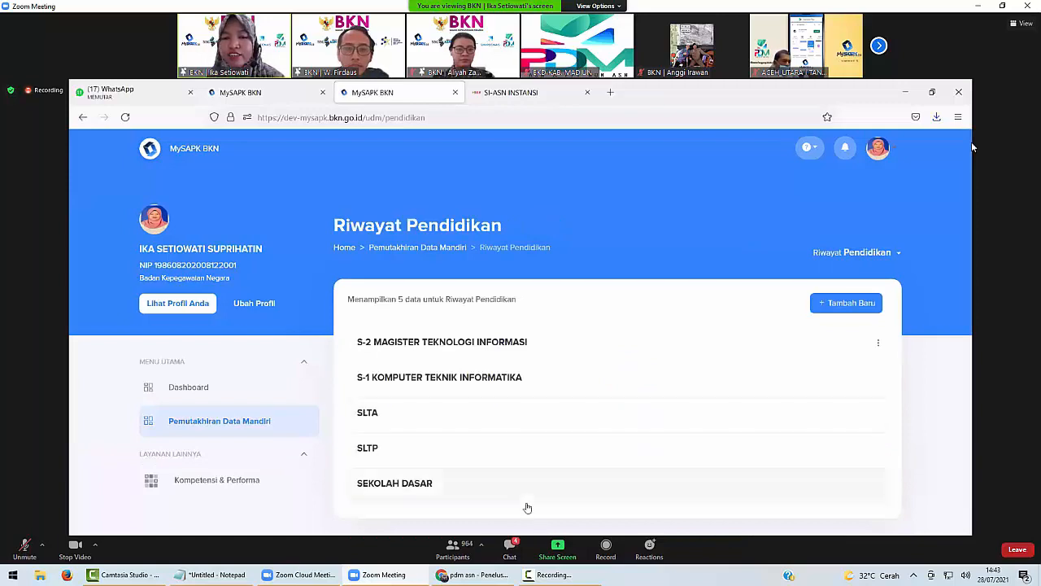
left_click(839, 313)
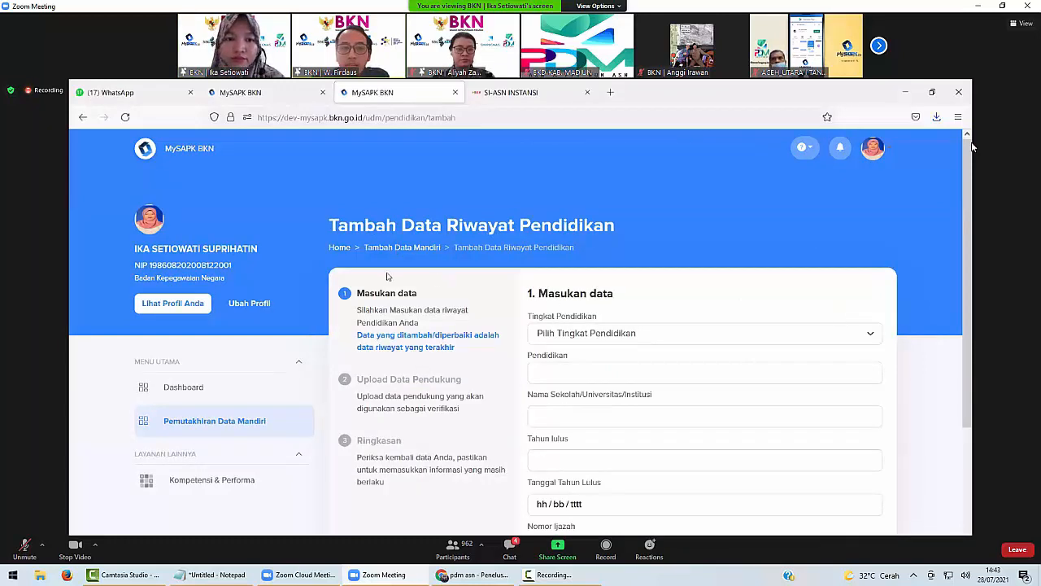
left_click(333, 250)
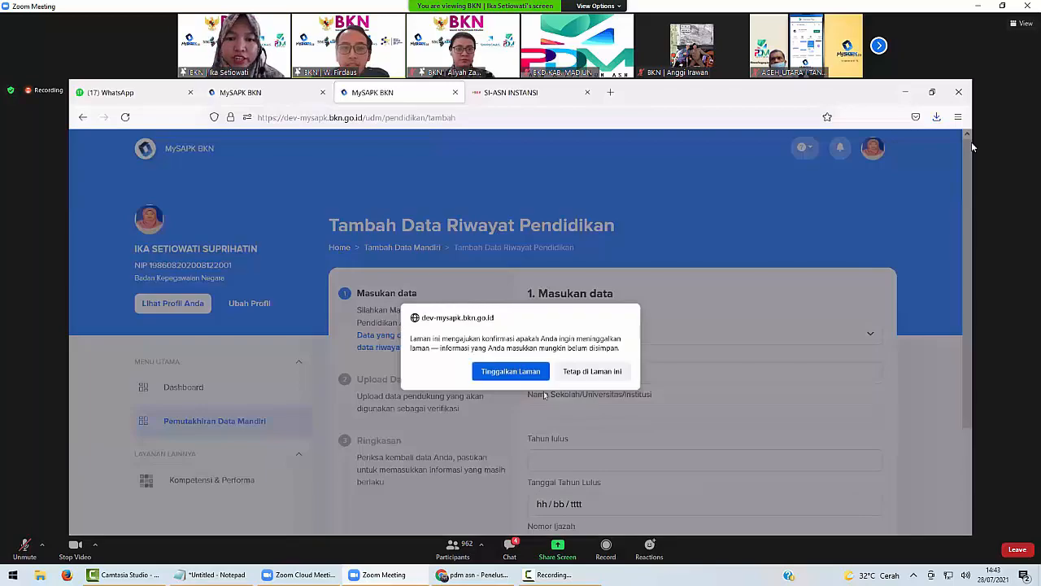
left_click(511, 371)
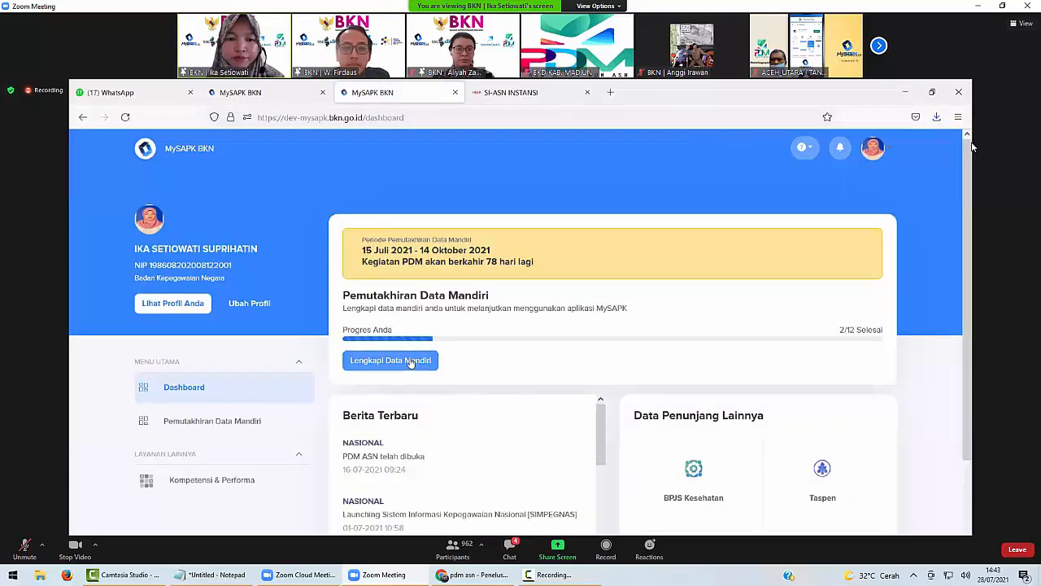
Open the self-update data categories and select the education history category.
left_click(407, 362)
left_click(550, 418)
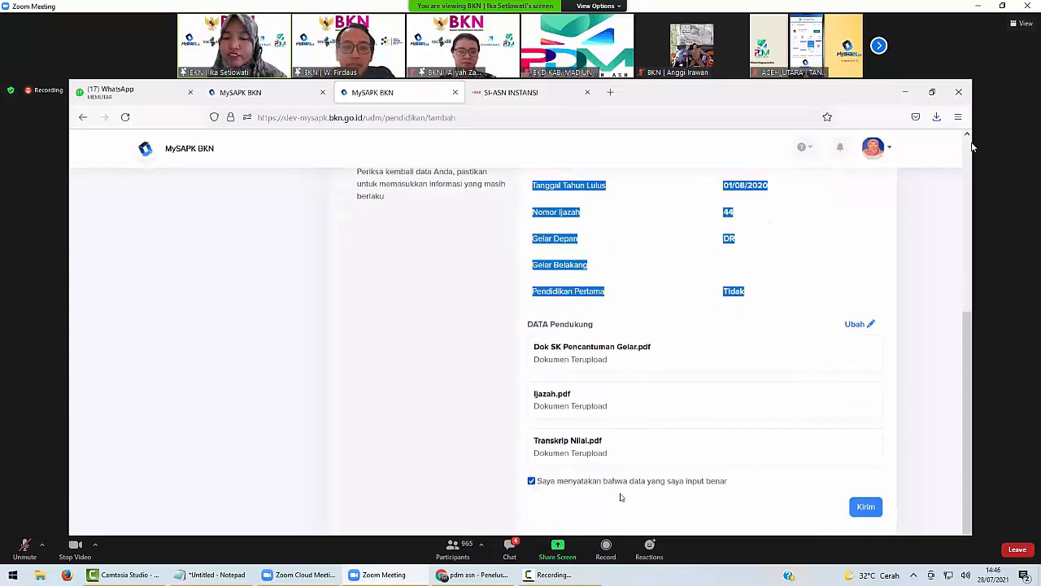
Send the new education entry with Kirim and go back to the history list.
left_click(865, 506)
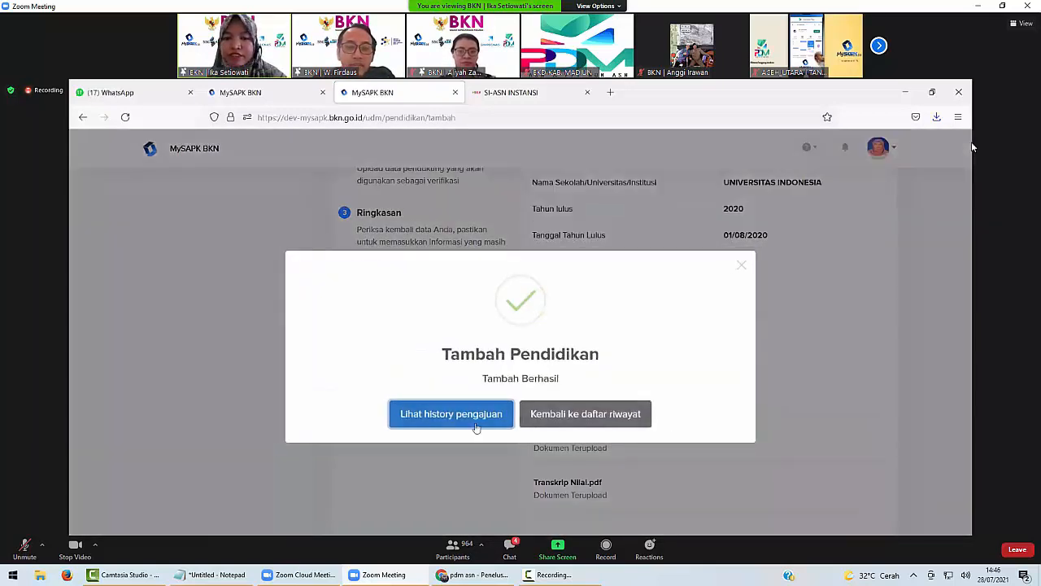
left_click(567, 415)
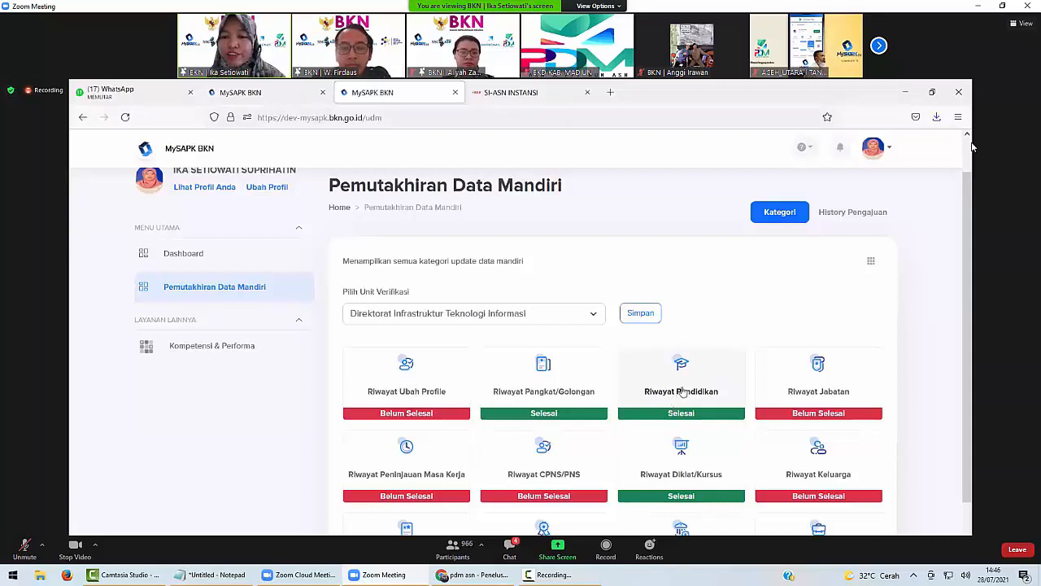
Glance at Riwayat Pendidikan, then view History Pengajuan listing the Pendidikan, Golongan and Diklat submissions.
left_click(684, 391)
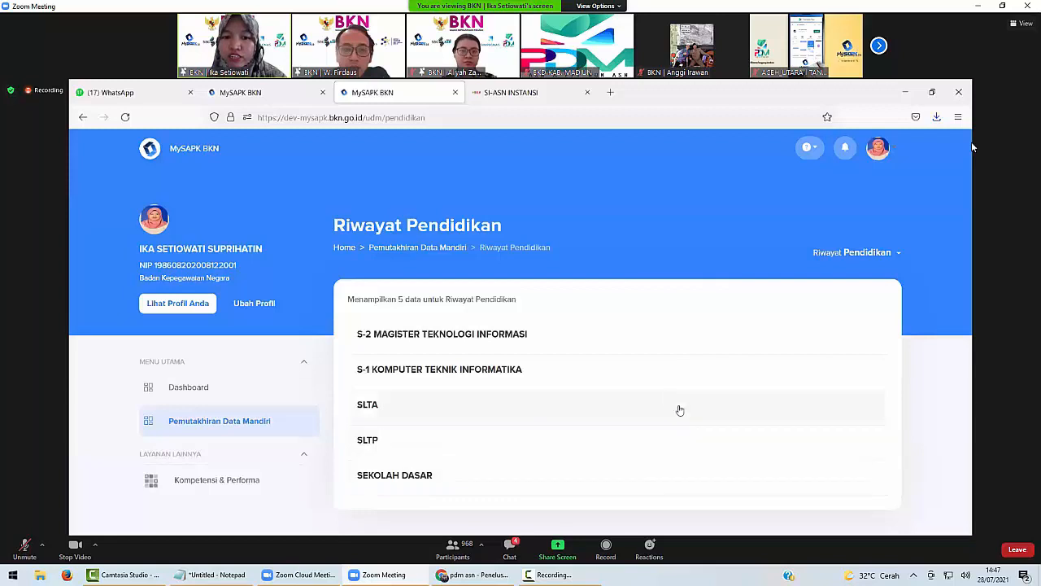
left_click(400, 250)
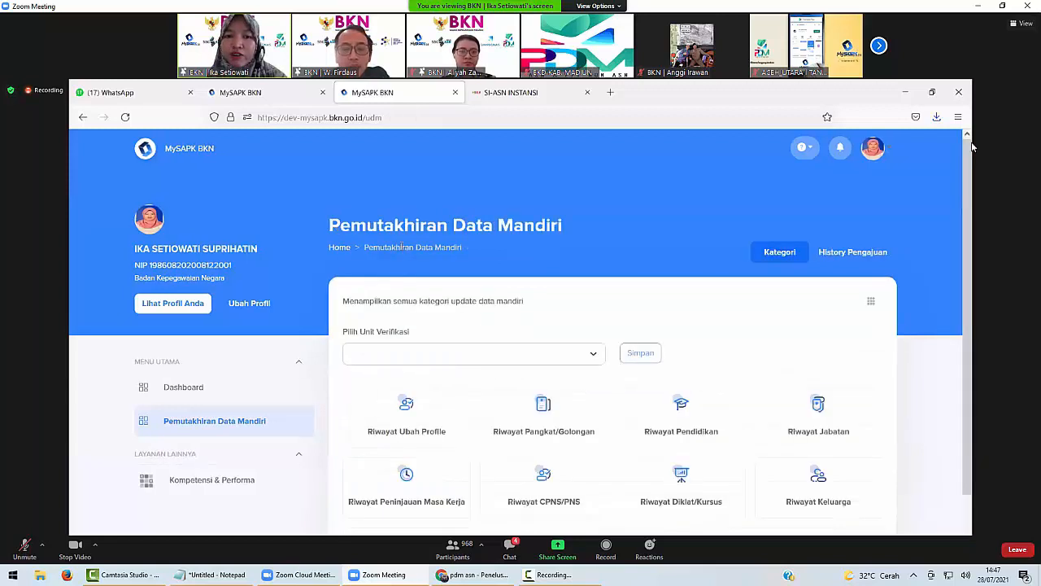
left_click(842, 254)
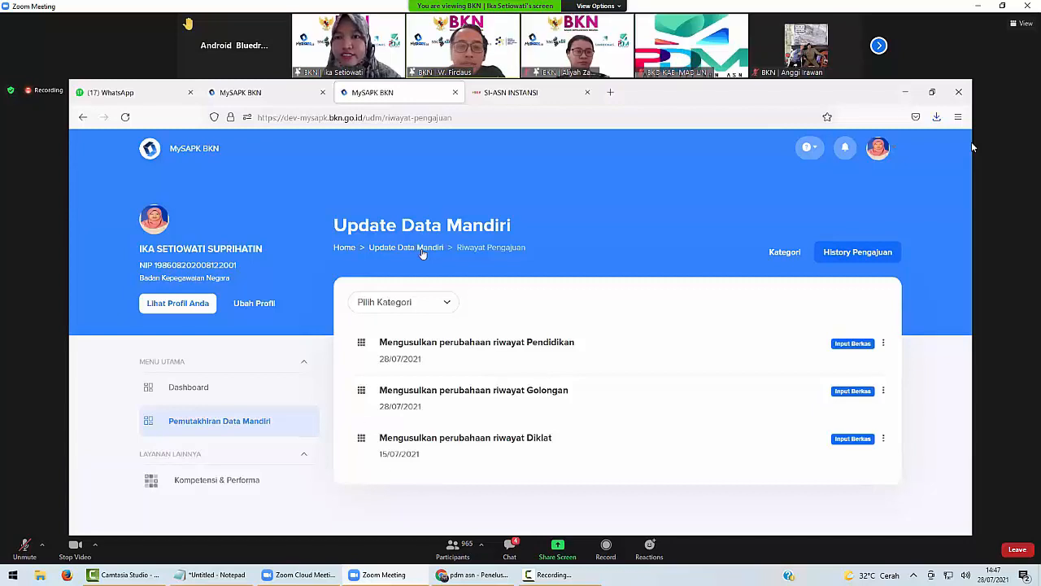
Start a new position history entry with position type Jabatan Fungsional Tertentu.
left_click(421, 248)
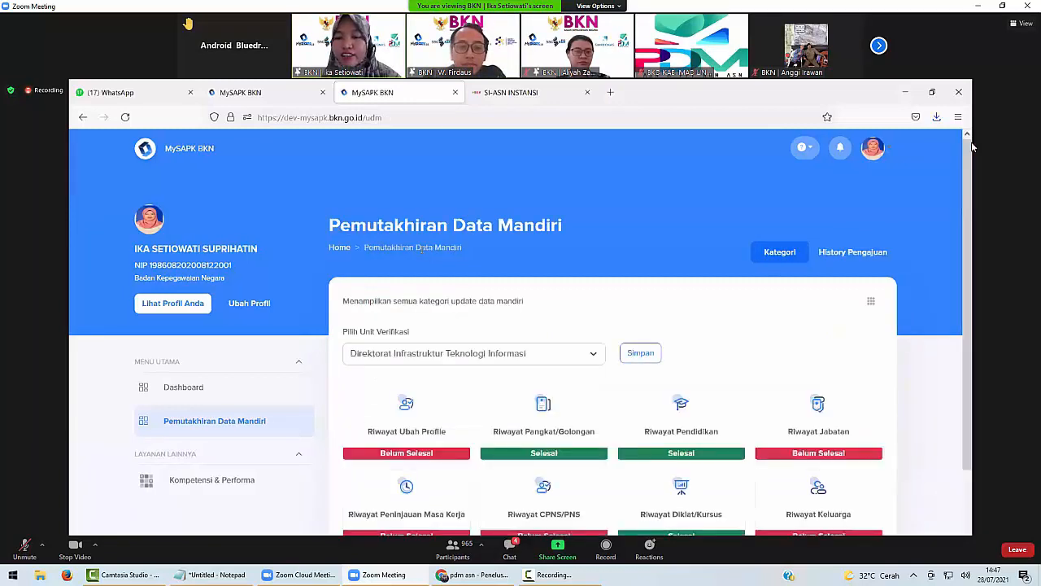
scroll(464, 252, "down", 1)
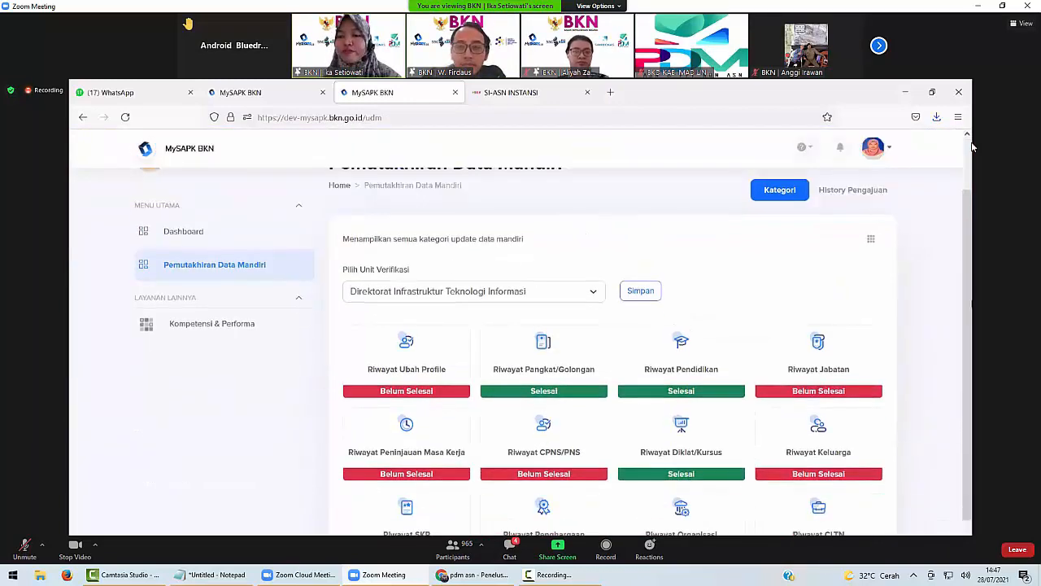
left_click(818, 365)
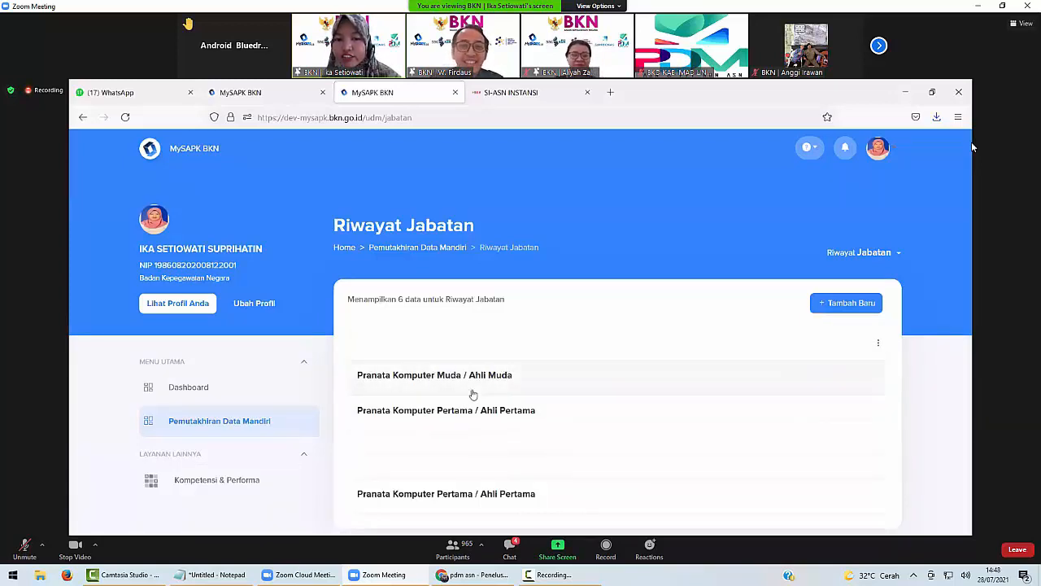
left_click(838, 309)
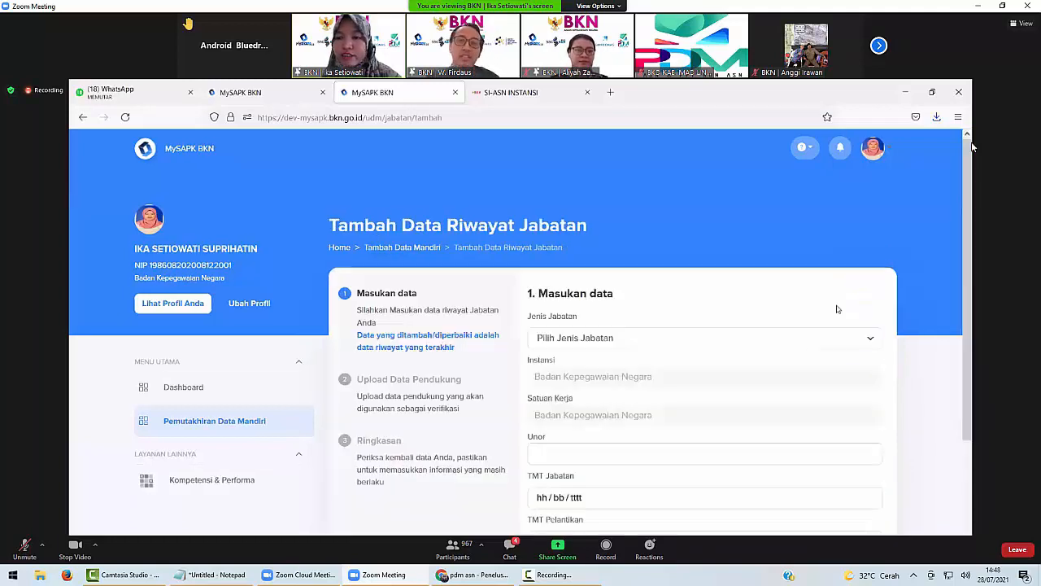
left_click(793, 342)
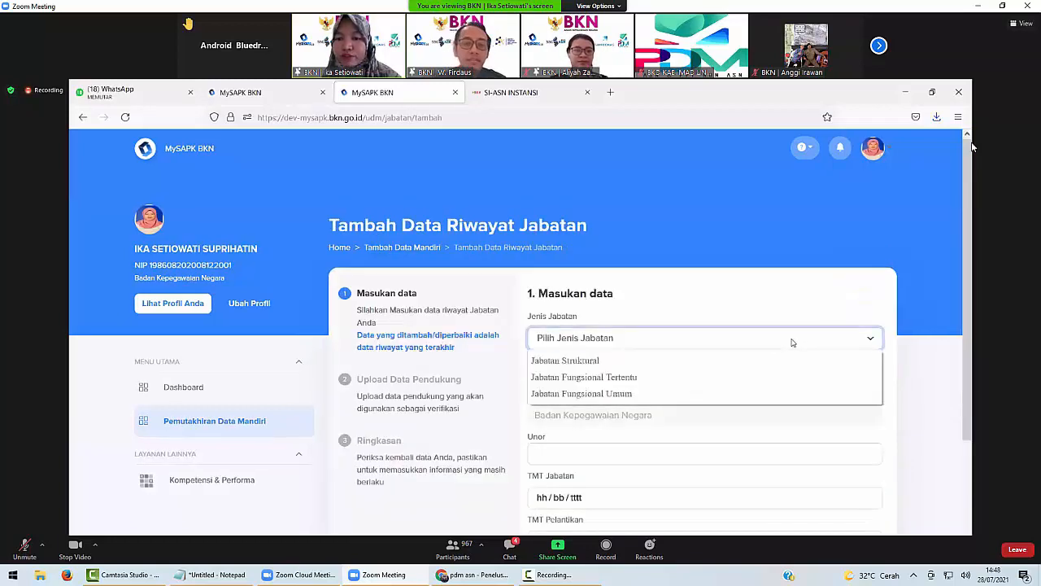
left_click(739, 379)
Search Unor for 'pengem' and choose Direktorat Pembangunan dan Pengembangan Sistem Informasi ASN.
scroll(694, 378, "down", 2)
left_click(687, 330)
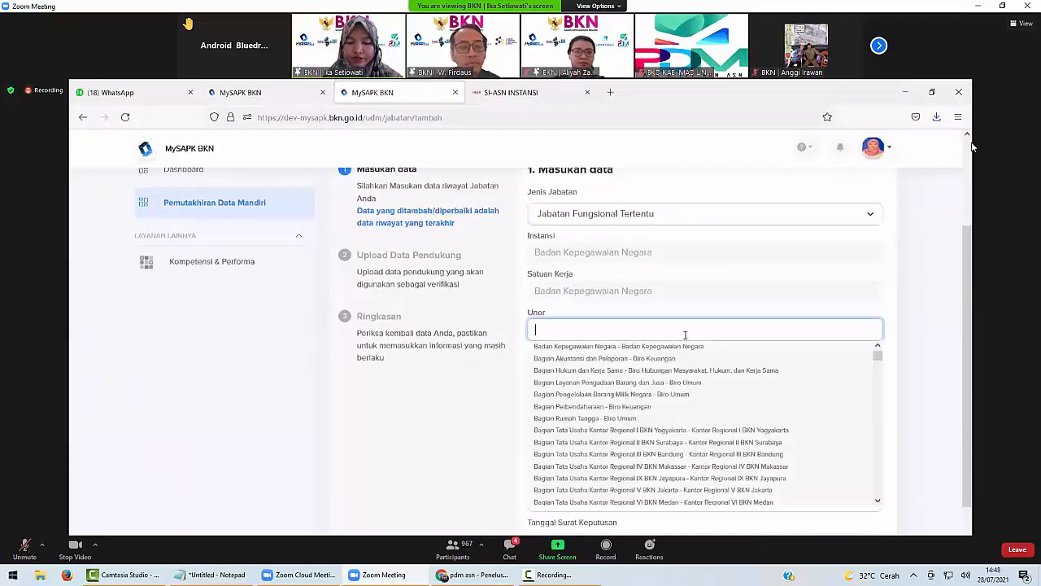
type("enge")
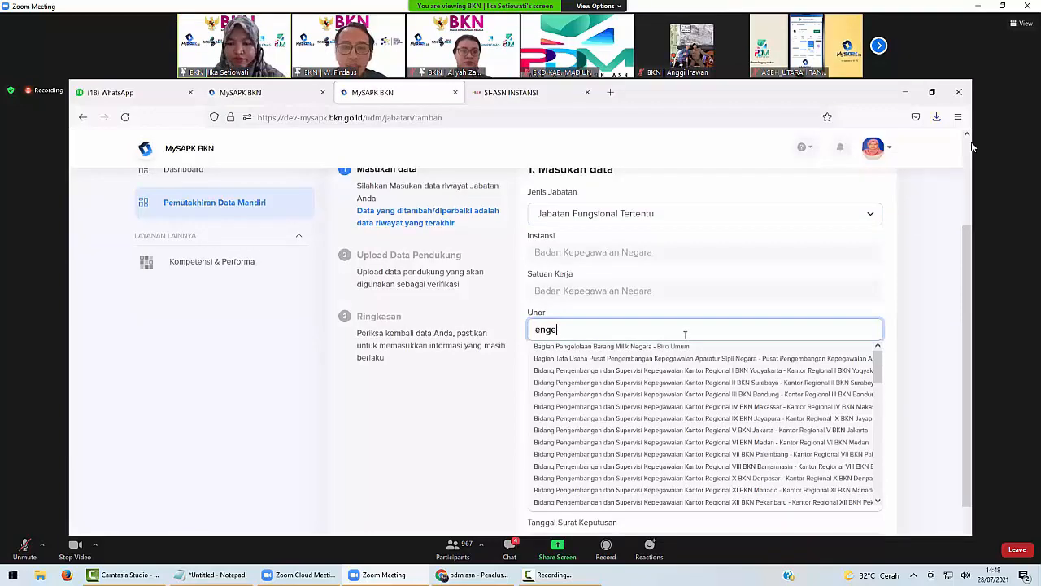
key("BackSpace")
key("BackSpace")
key("BackSpace")
key("BackSpace")
type("pen")
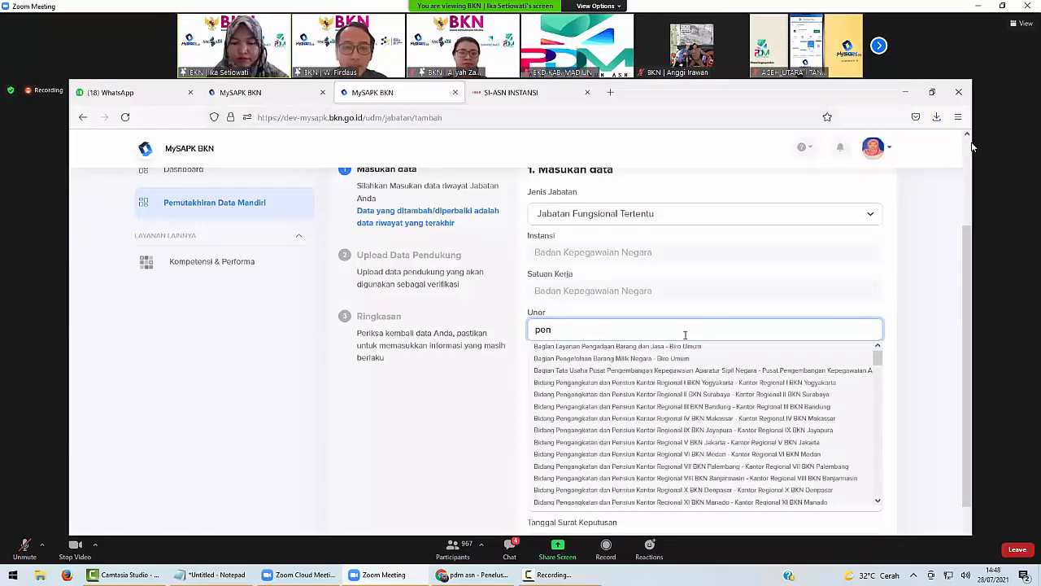
type("gembangan")
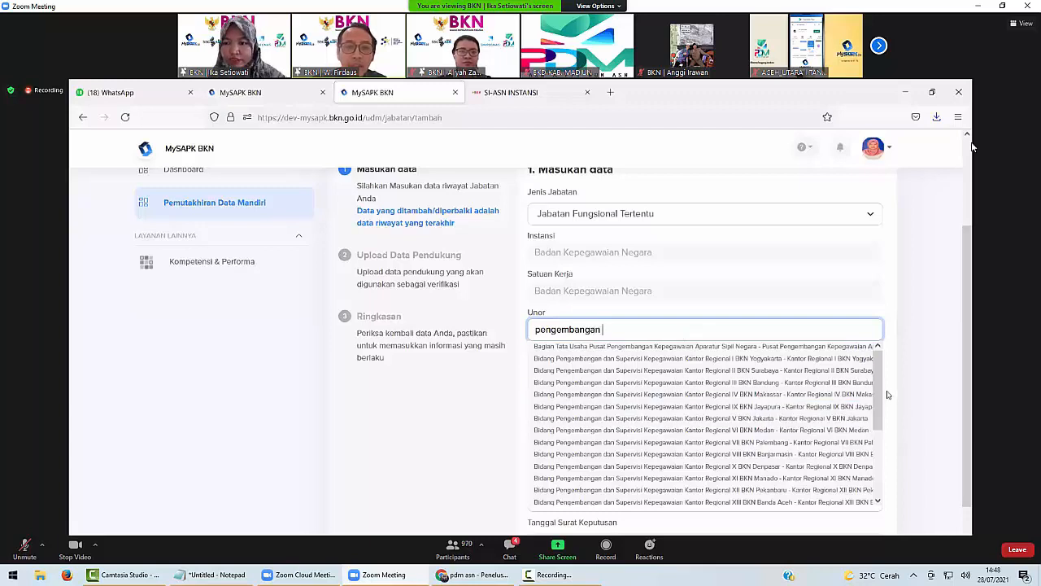
scroll(886, 423, "down", 1)
left_click_drag(886, 423, 886, 476)
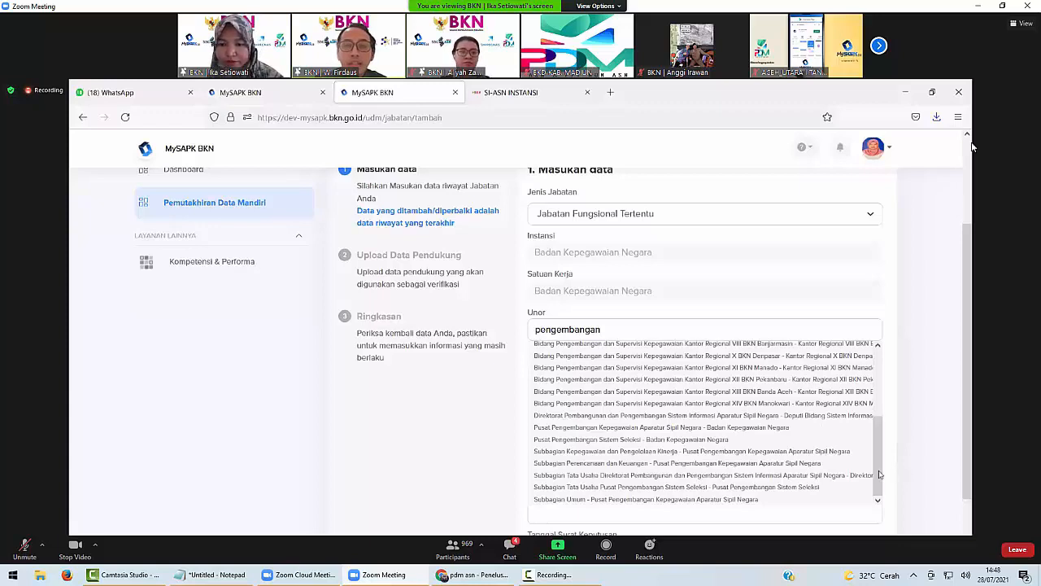
left_click(642, 417)
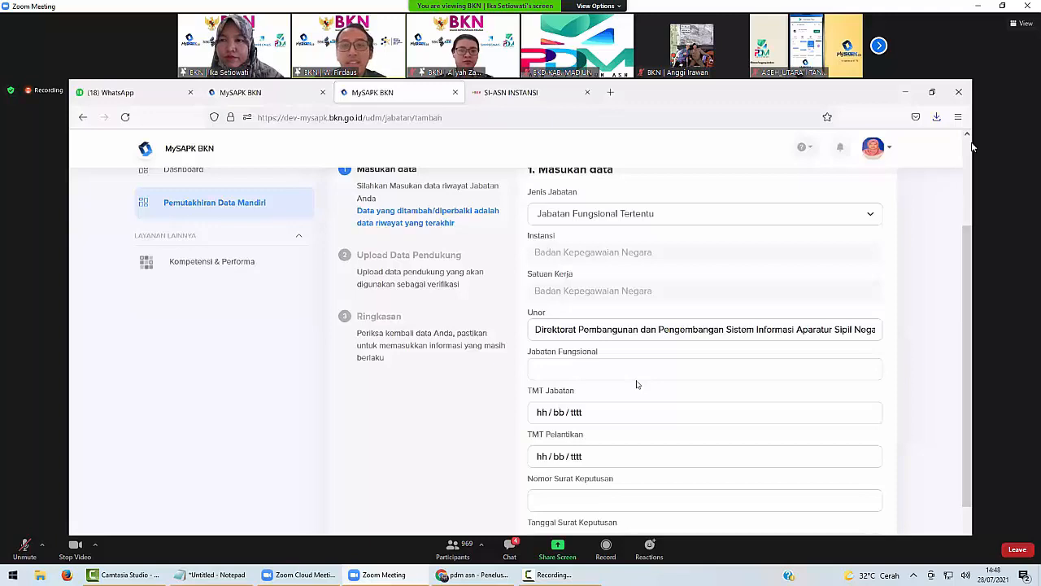
Set the functional position to Pranata Komputer Madya / Ahli Madya with TMT Jabatan 01/07/2021.
left_click(623, 371)
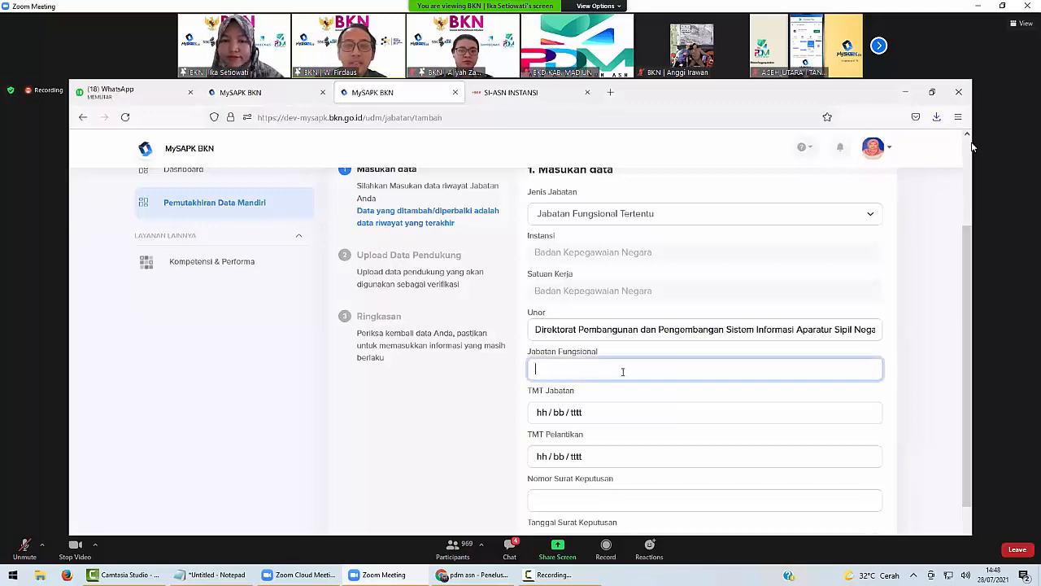
type("pra")
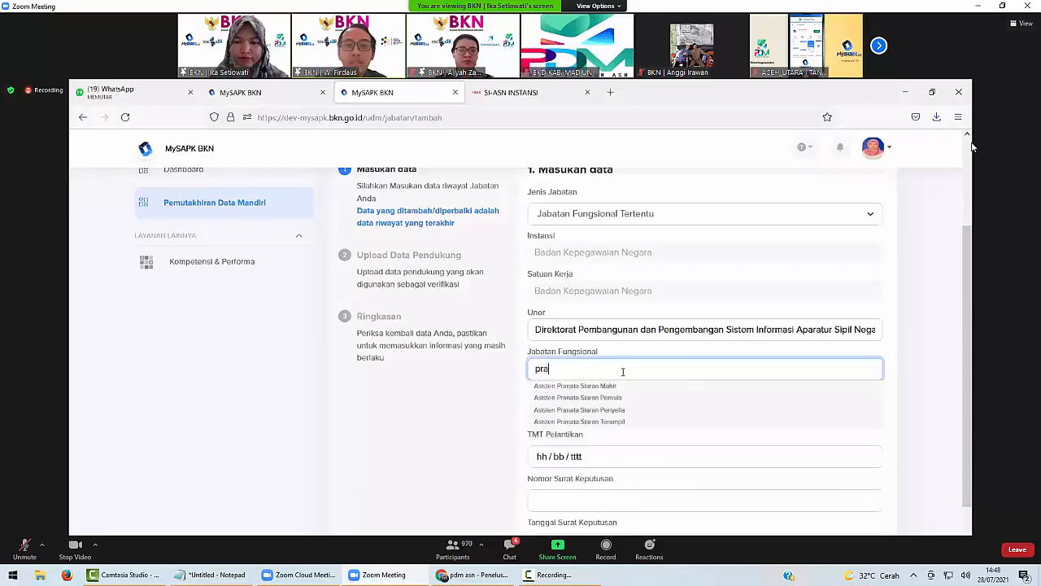
type("nata ")
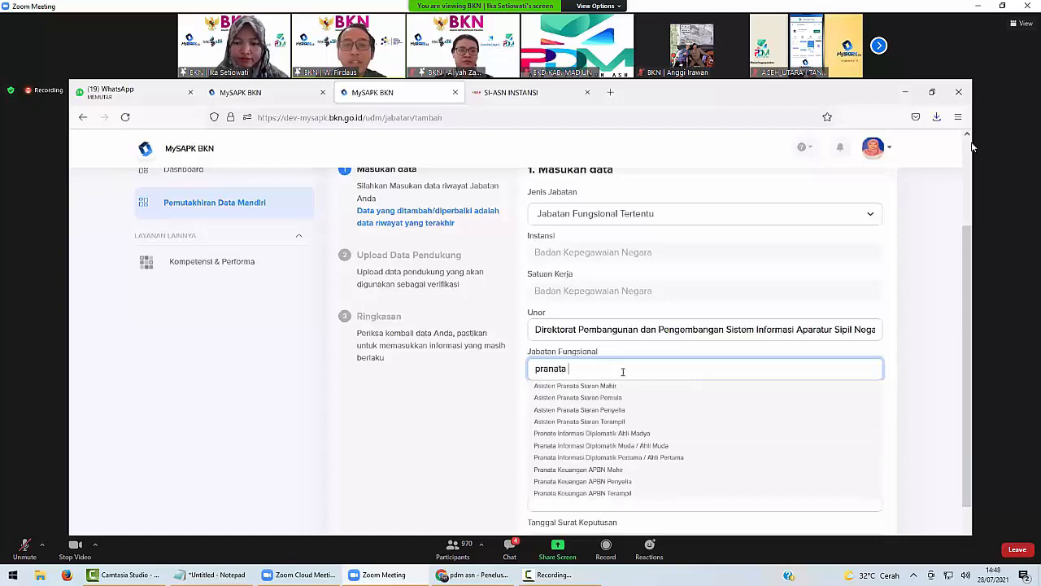
type("kom")
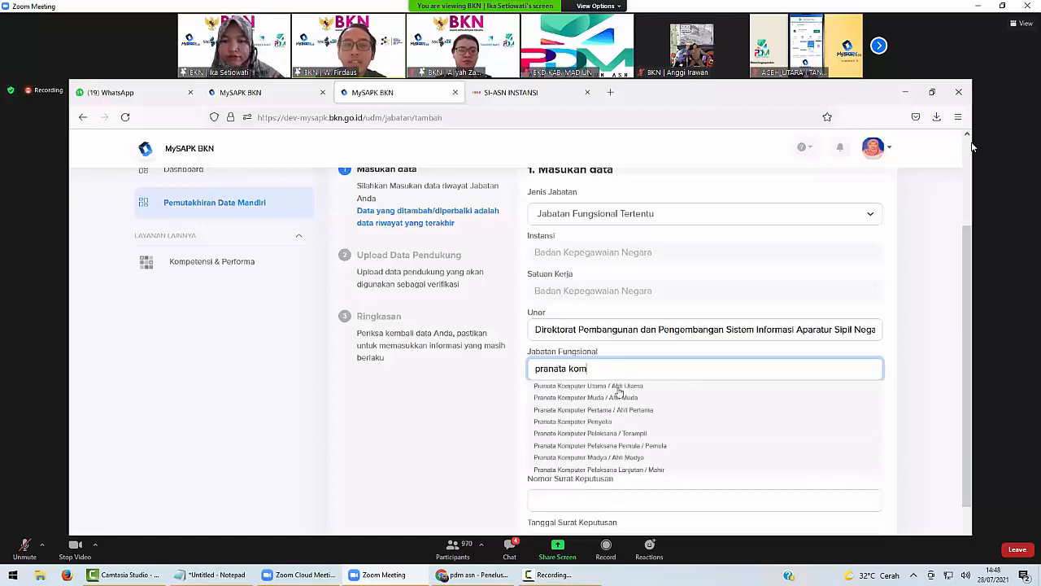
left_click(595, 458)
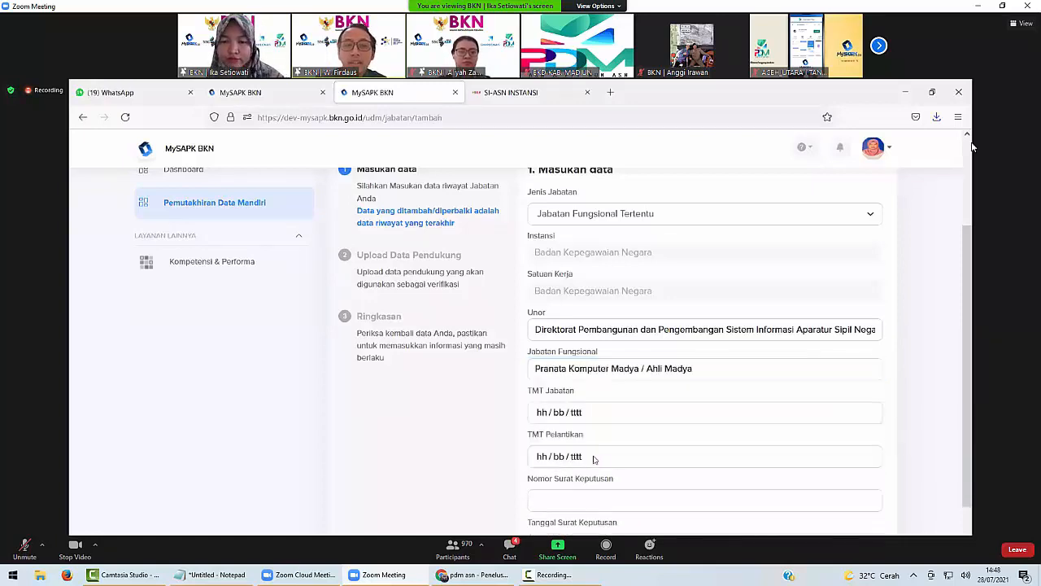
left_click(580, 412)
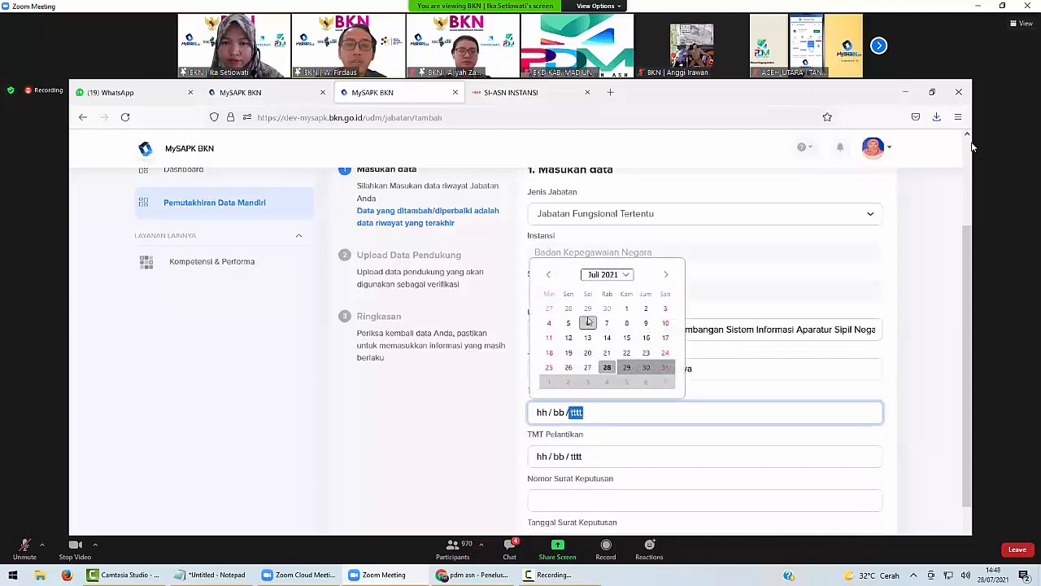
left_click(625, 309)
Enter decree number 99 dated 01/07/2021 and continue to the document upload step.
scroll(614, 358, "down", 1)
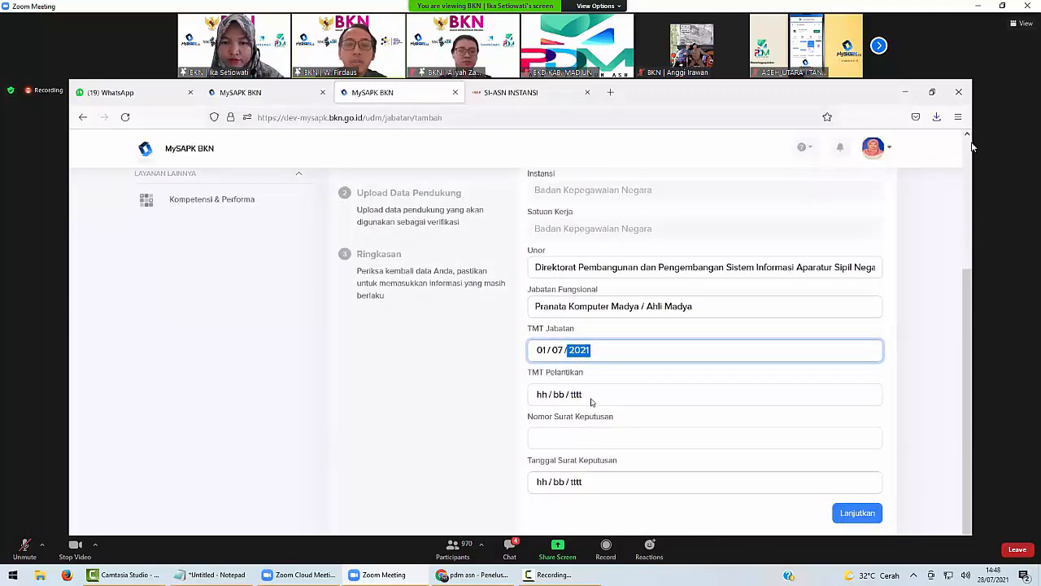
left_click(595, 436)
type("9")
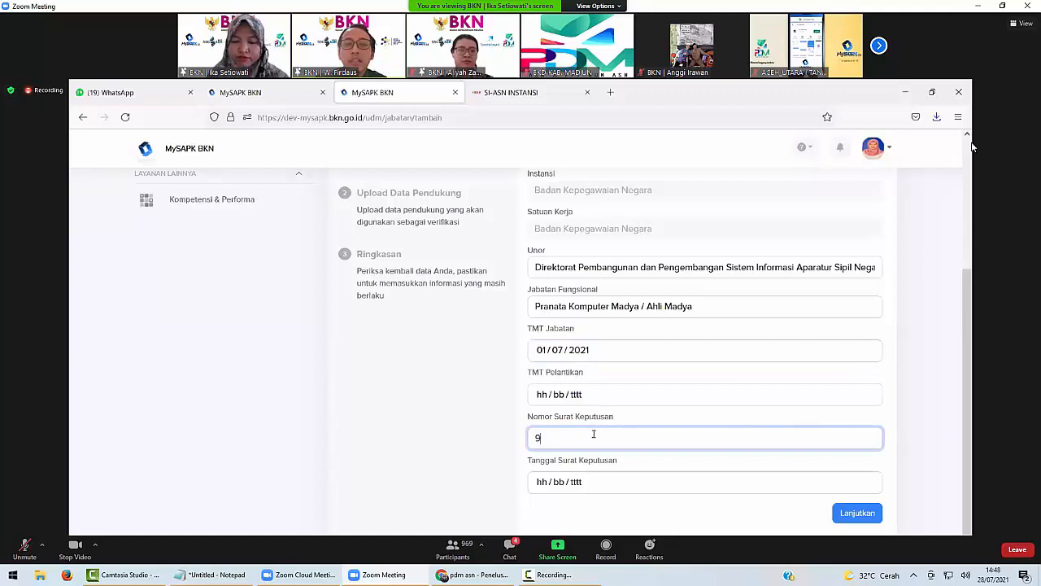
type("9")
left_click(606, 489)
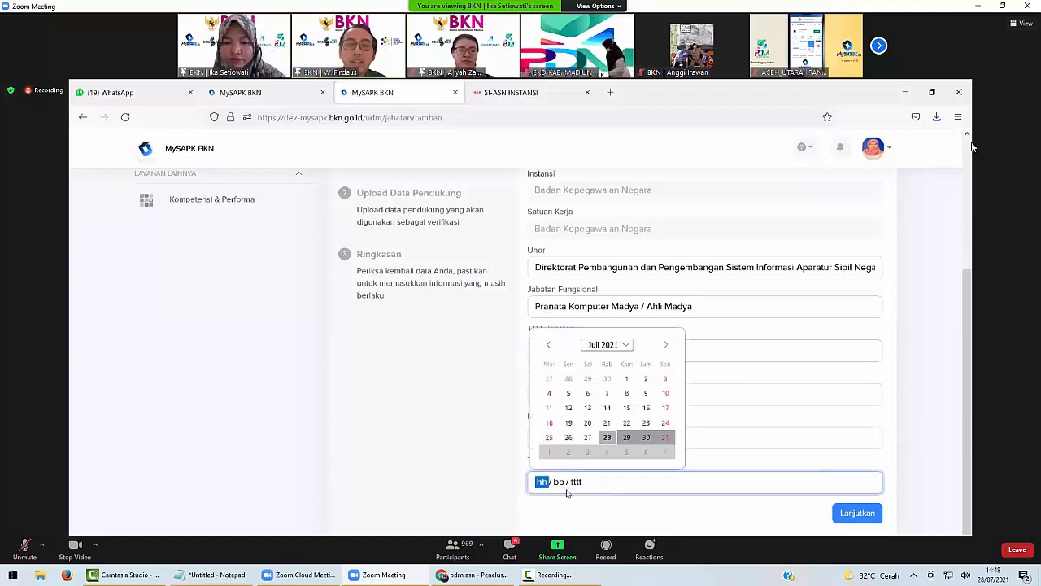
left_click(635, 386)
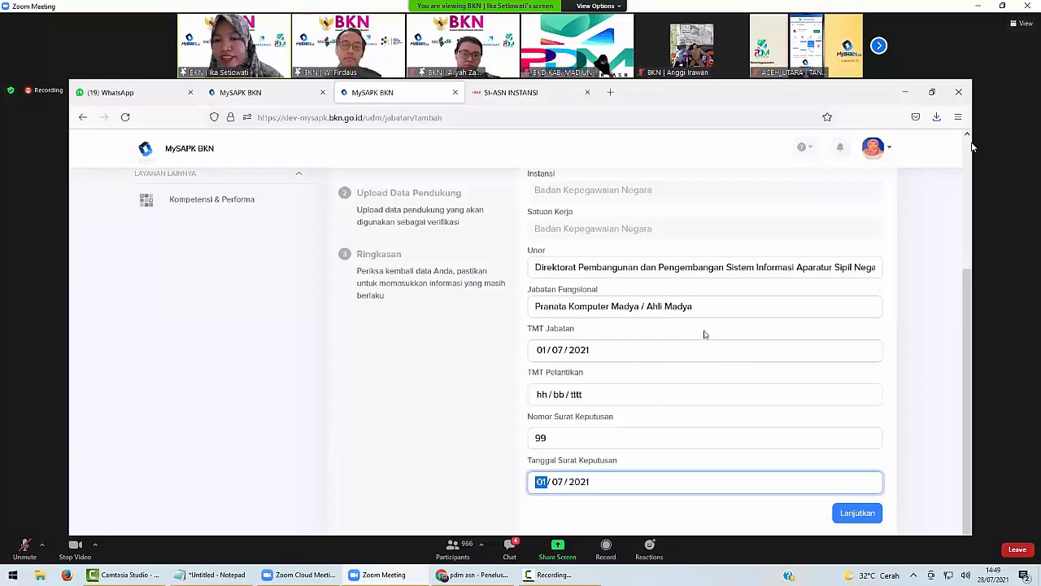
left_click(852, 519)
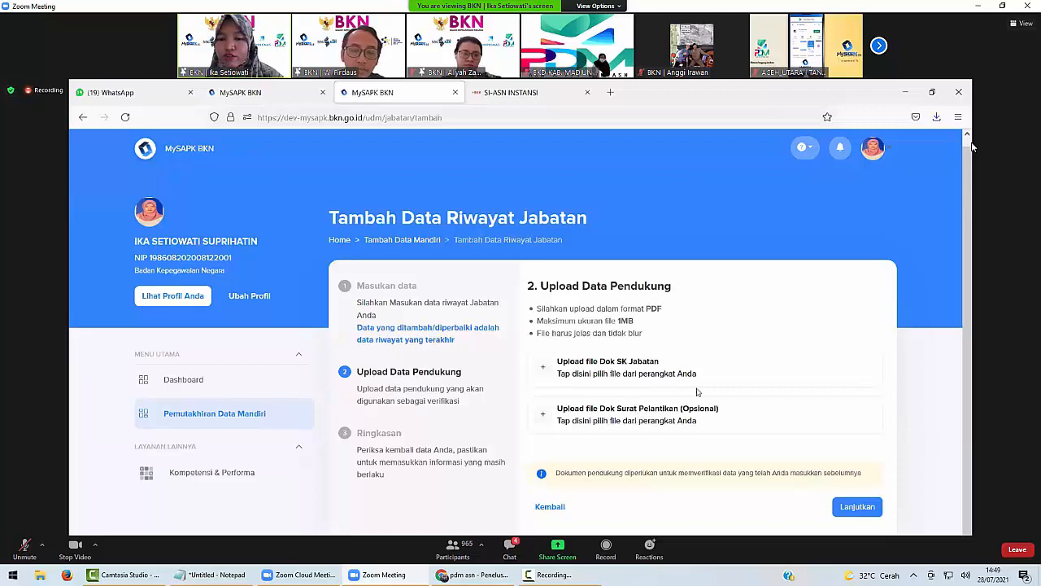
Upload the PDF as the Dok SK Jabatan document.
left_click(725, 372)
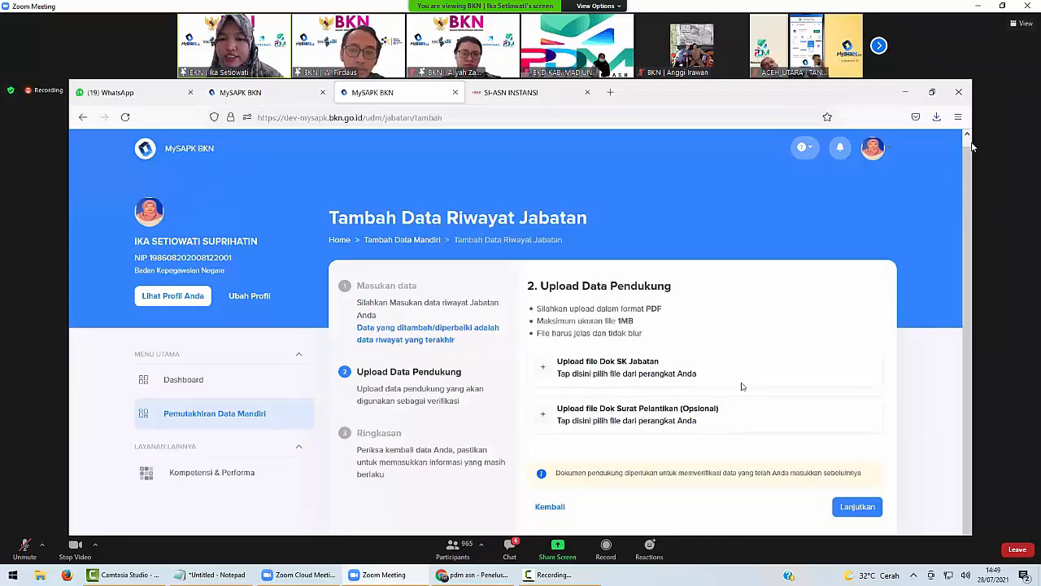
left_click(404, 281)
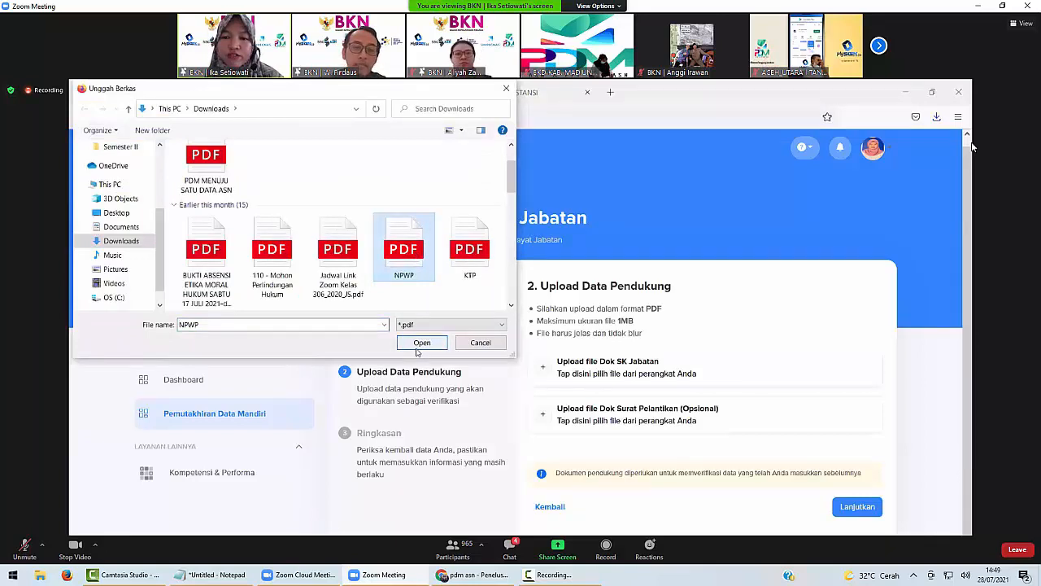
left_click(421, 345)
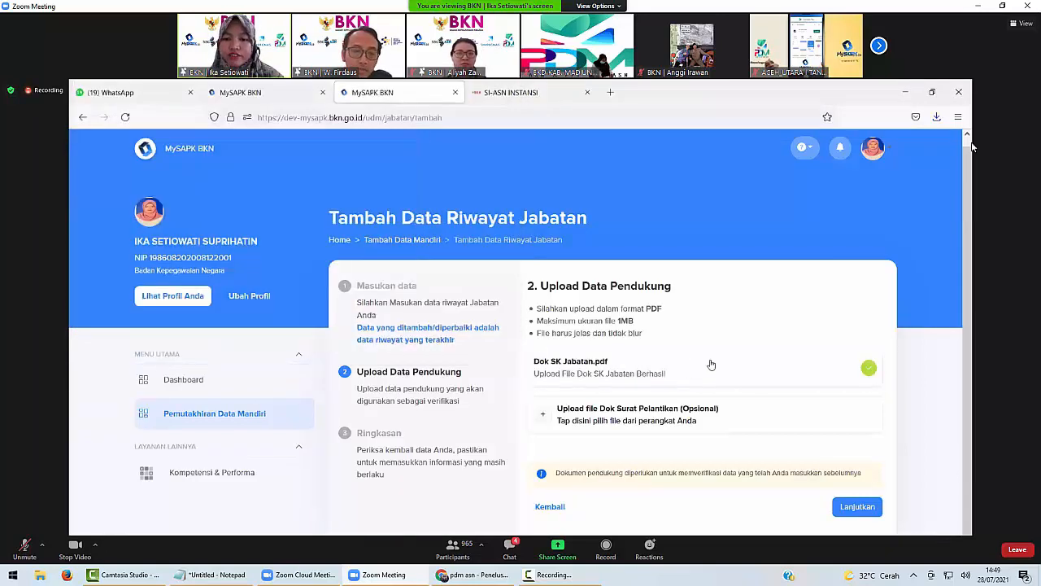
Review the summary, tick the 'Saya menyatakan' declaration and submit the position record.
left_click(869, 510)
scroll(855, 499, "down", 3)
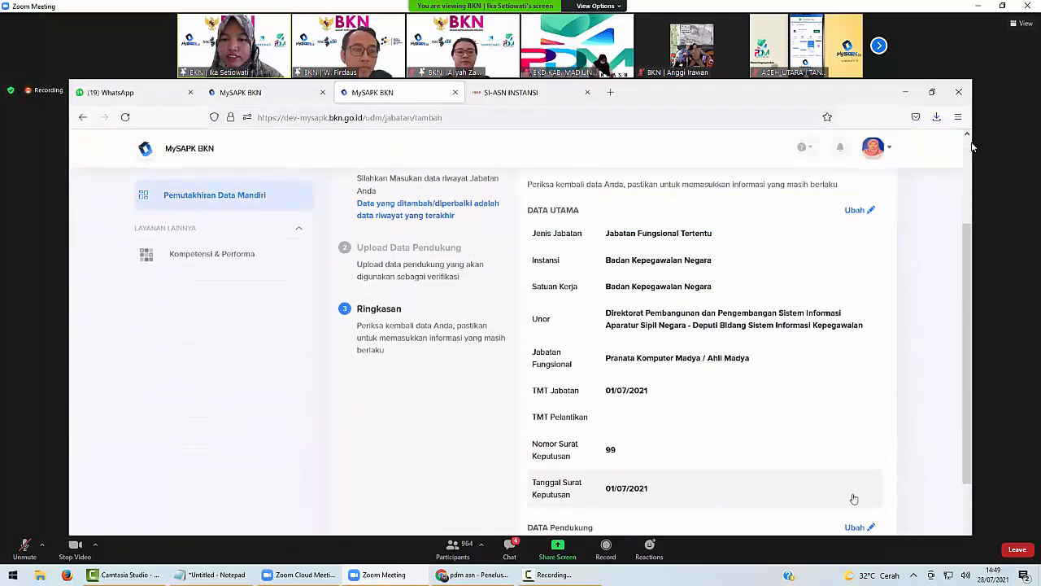
scroll(842, 484, "down", 1)
scroll(802, 442, "up", 2)
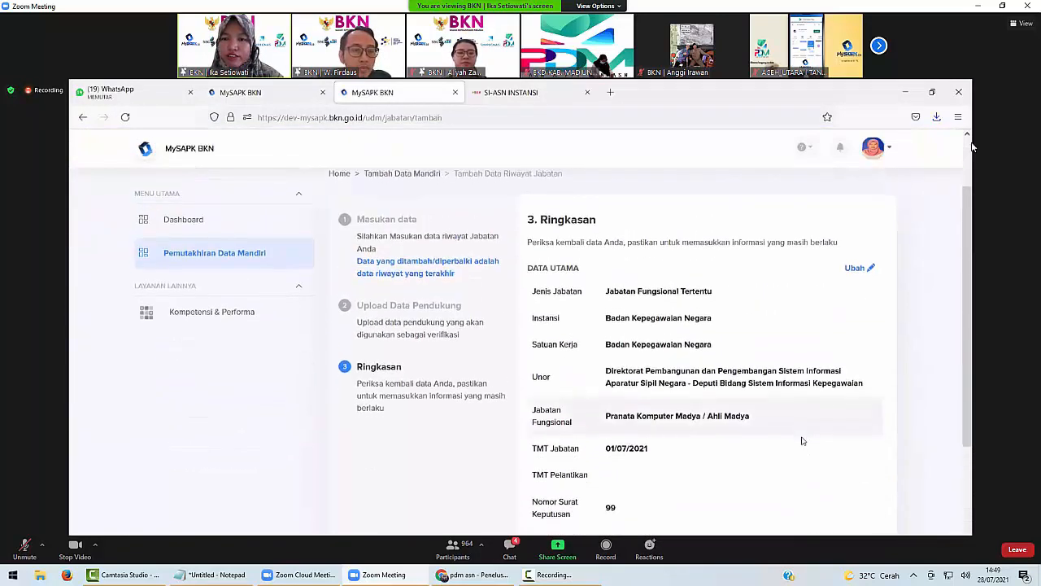
scroll(803, 442, "down", 2)
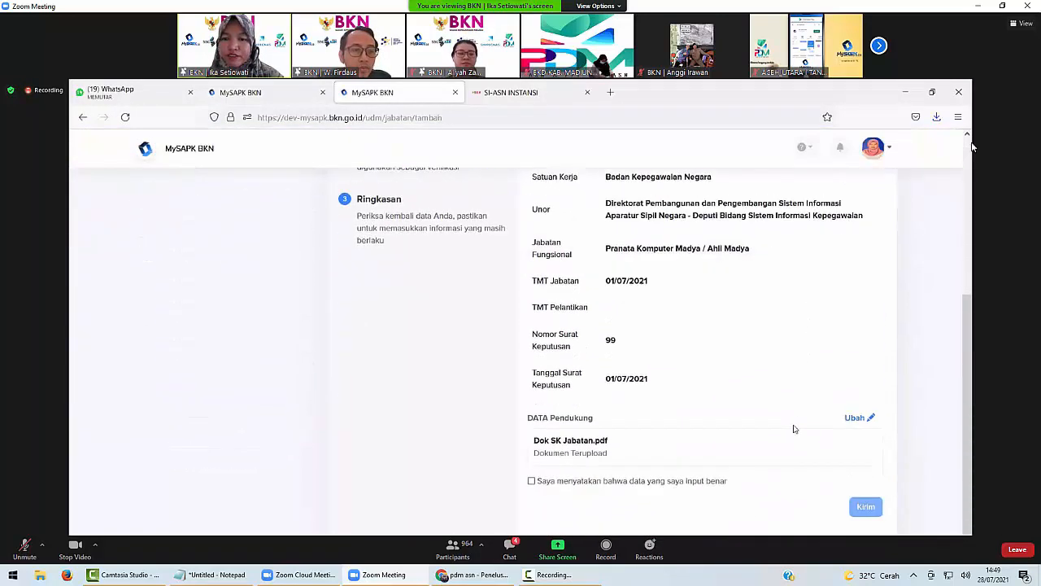
left_click(532, 481)
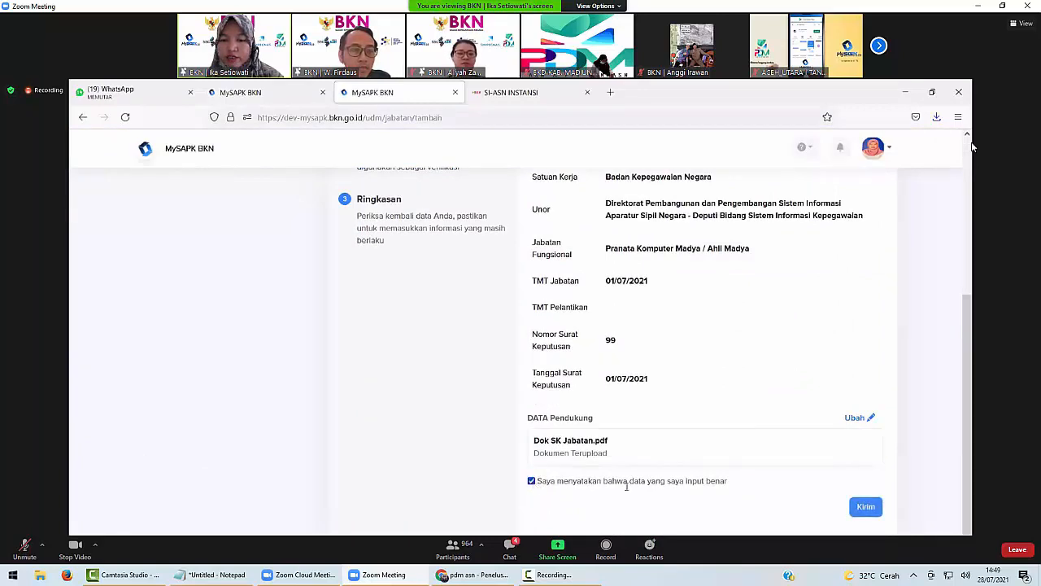
left_click(864, 508)
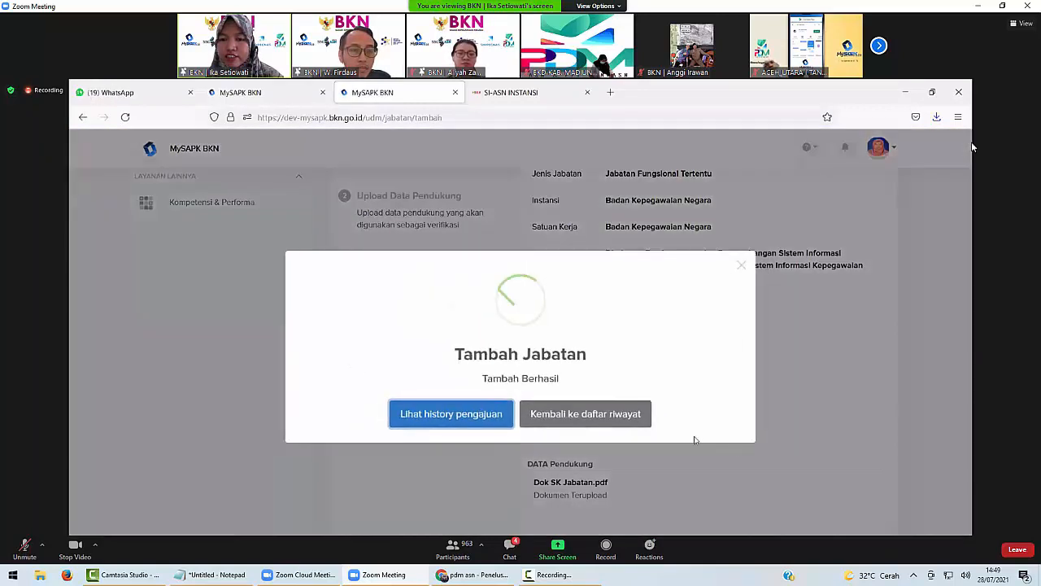
Check the position history records, then return to the data update categories.
left_click(570, 414)
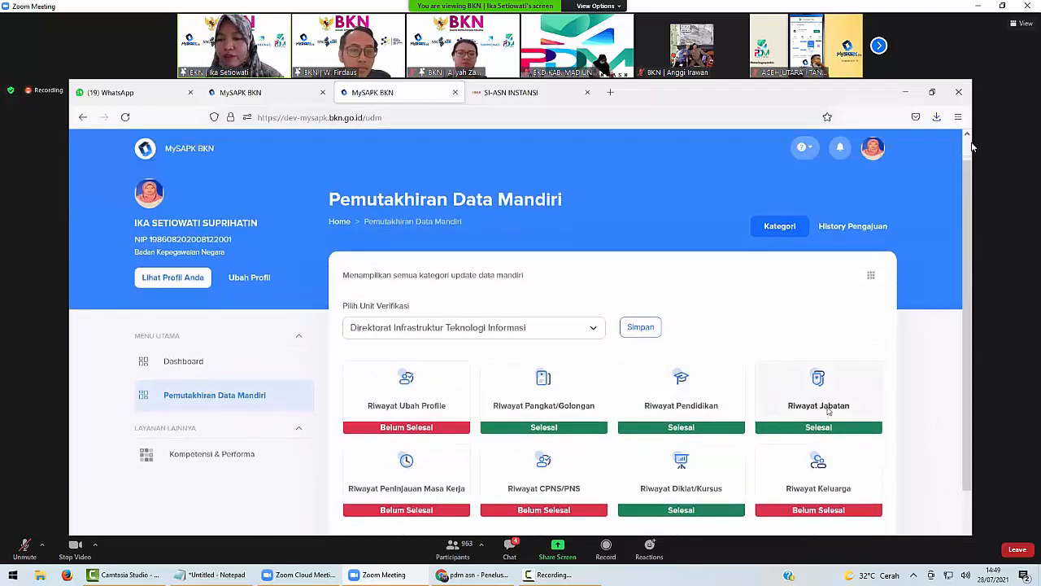
left_click(828, 412)
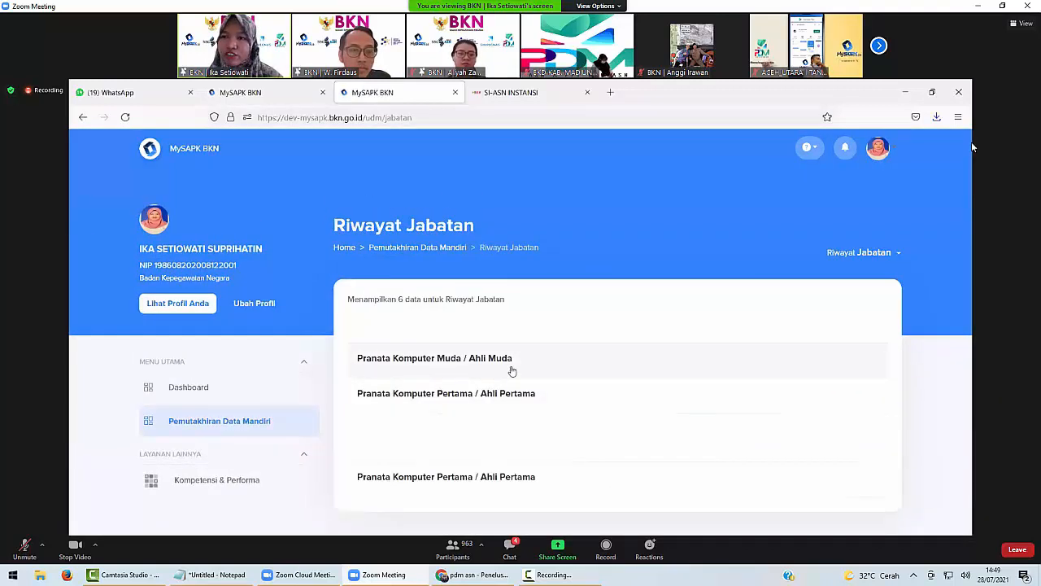
left_click(432, 251)
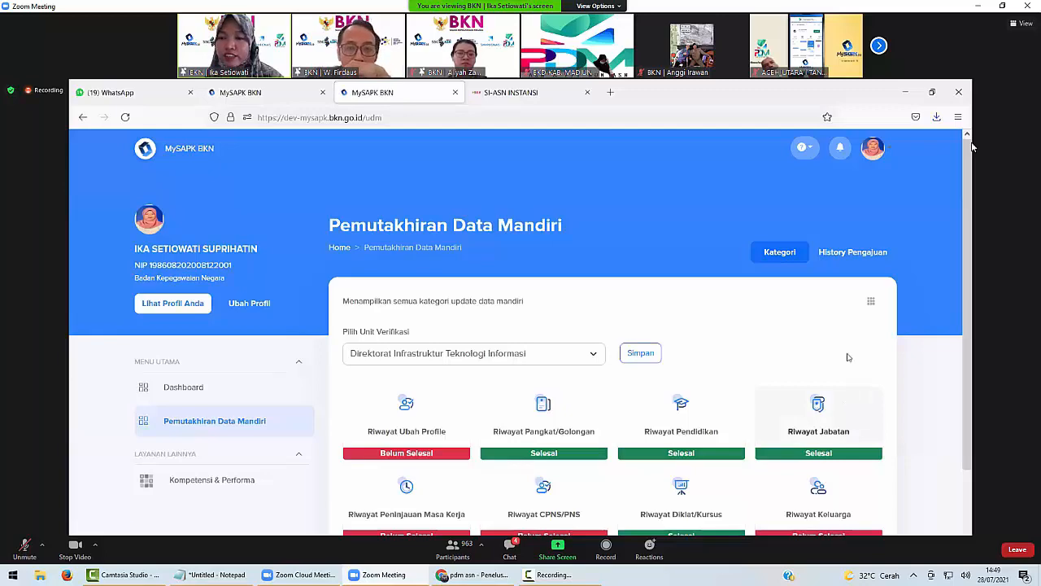
scroll(825, 251, "down", 1)
View the Jabatan submission's details in History Pengajuan, close them, and return to the categories.
left_click(846, 192)
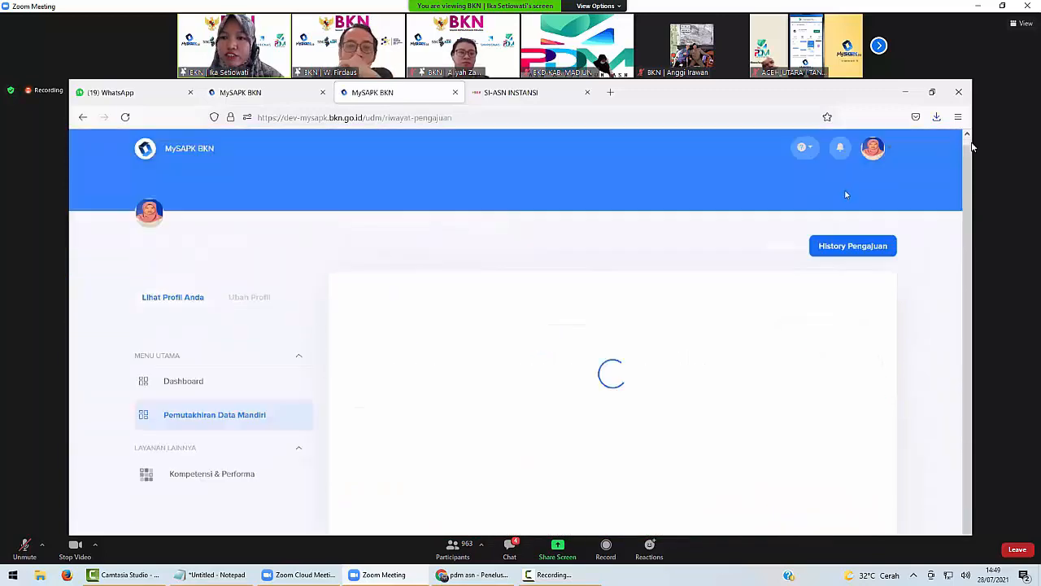
left_click(528, 361)
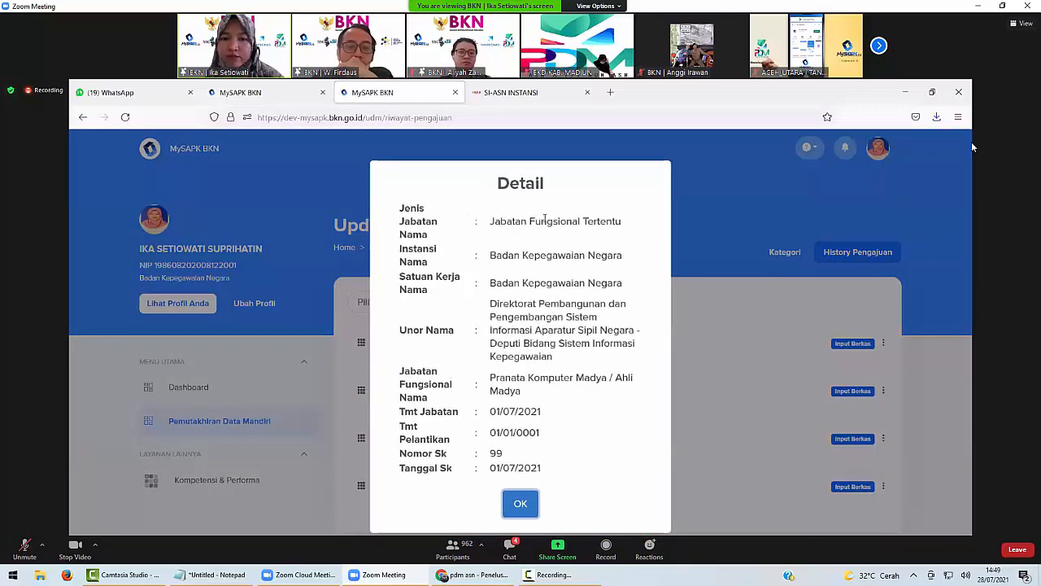
left_click_drag(489, 222, 630, 430)
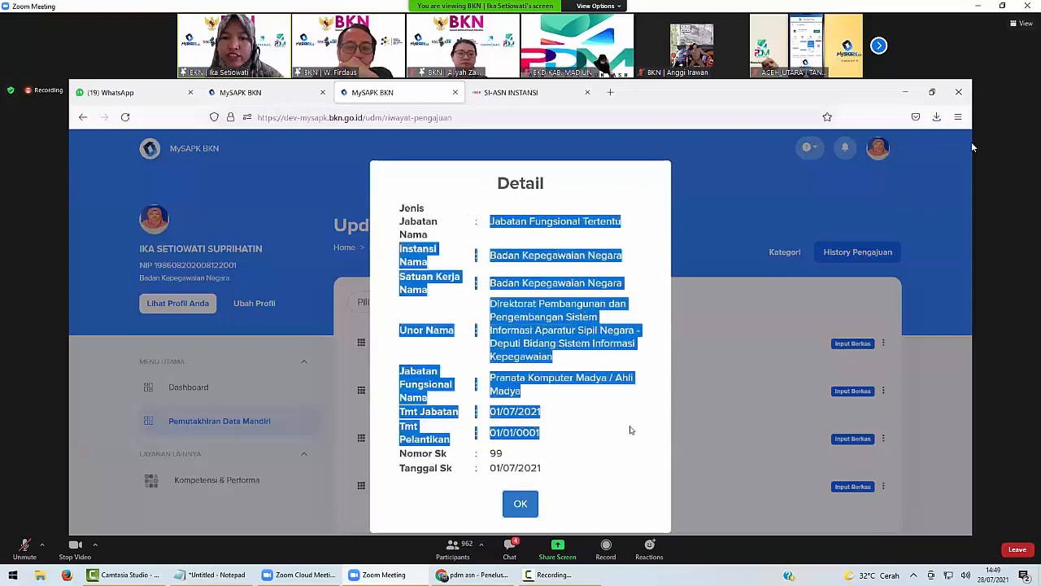
left_click(696, 362)
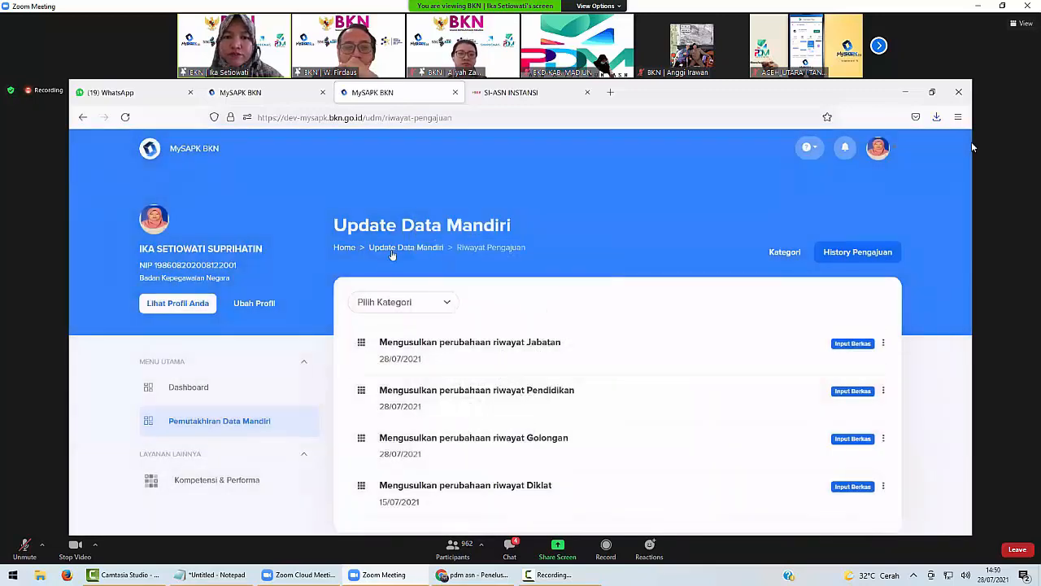
left_click(396, 246)
scroll(439, 356, "down", 3)
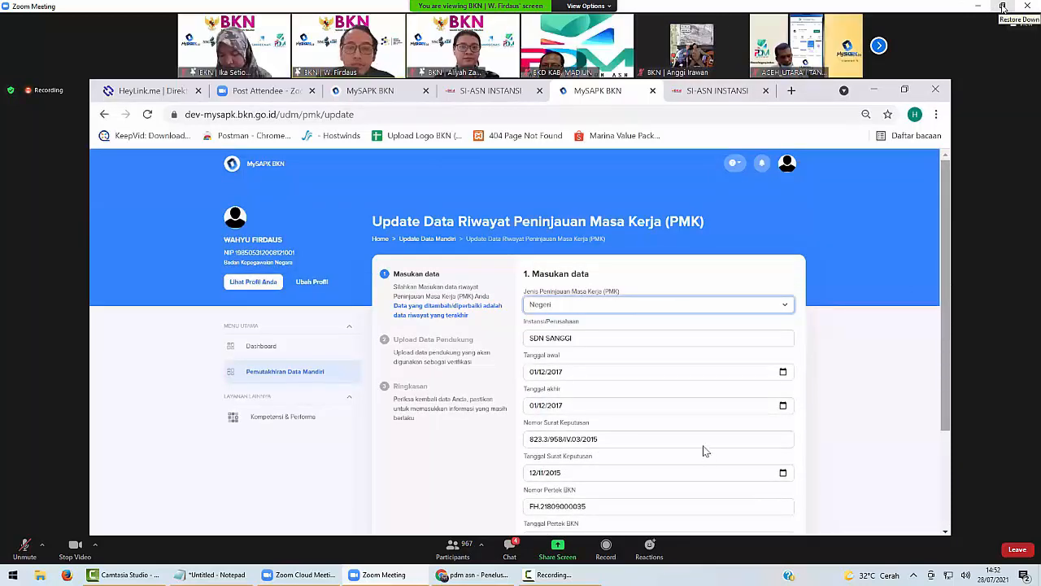
Restore and re-maximize the Zoom window, then switch its layout to Side-by-side: Speaker.
left_click(1003, 6)
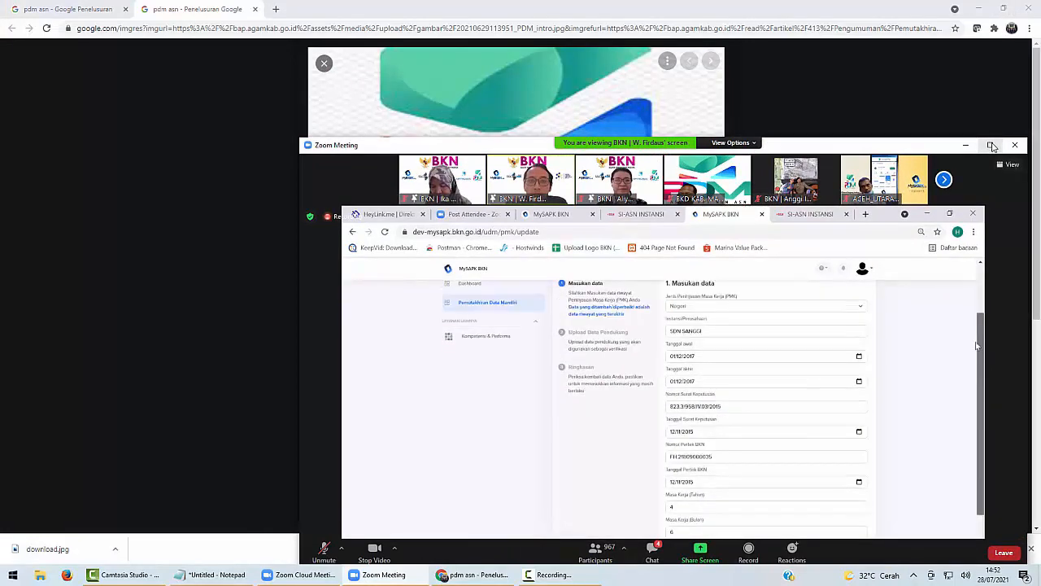
left_click(991, 144)
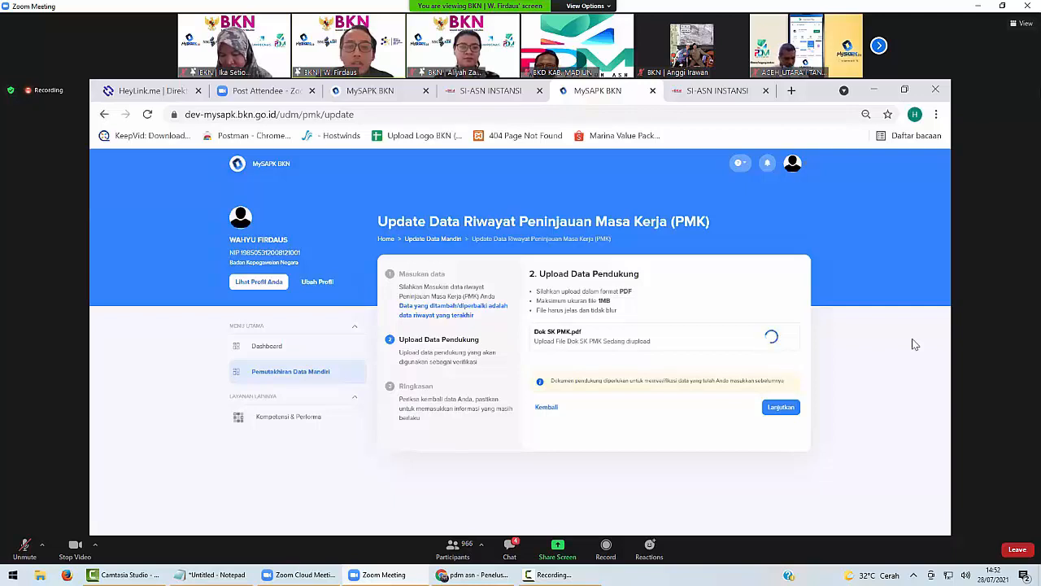
left_click(1024, 24)
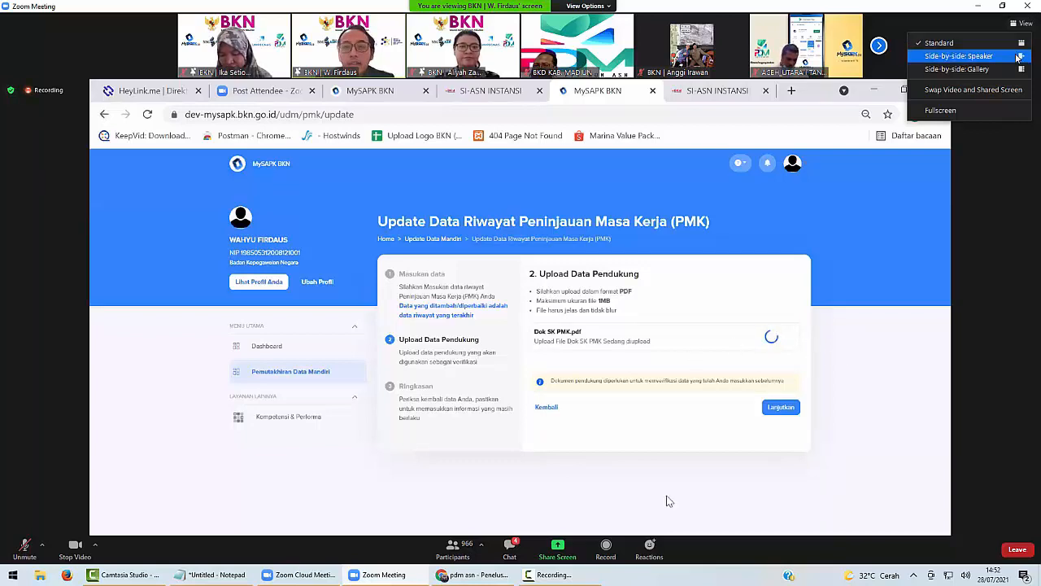
left_click(1017, 57)
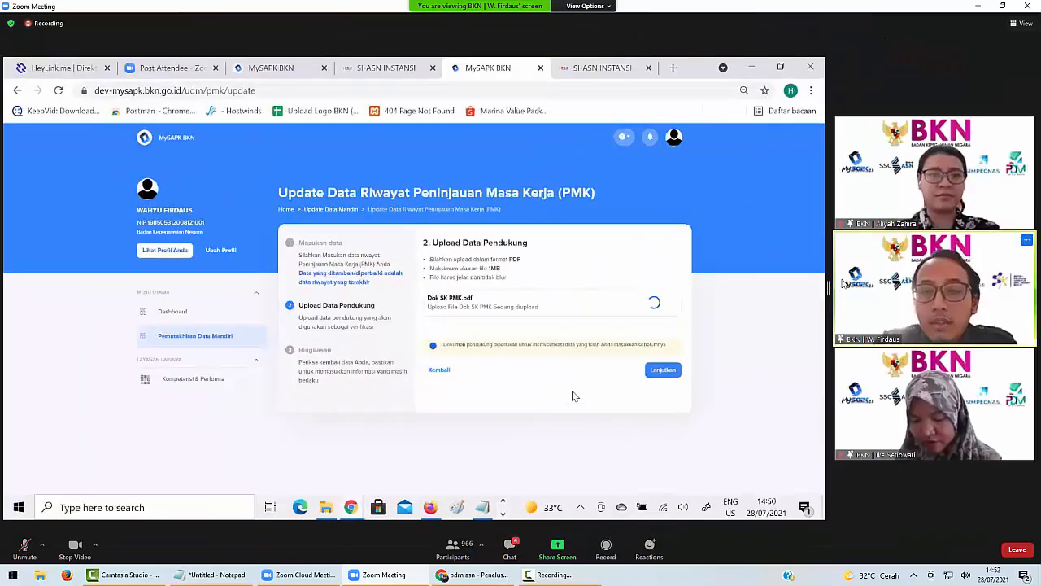
Widen the shared MySAPK screen beside the participant videos by dragging the Zoom divider.
left_click_drag(834, 289, 935, 288)
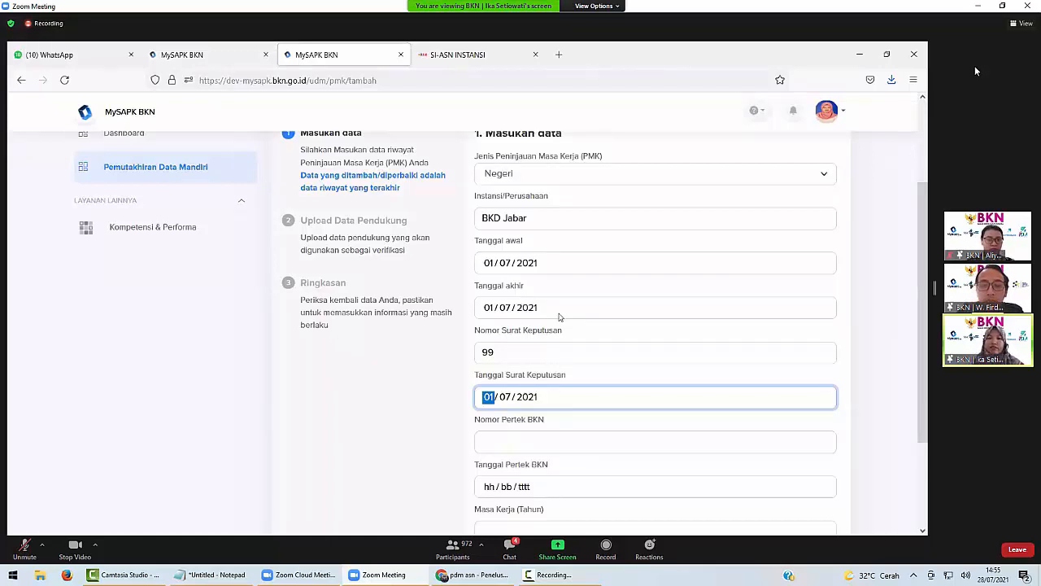
Enter Nomor Pertek BKN 88, Tanggal Pertek 07/07/2021, and Masa Kerja 8 years, 0 months.
scroll(551, 359, "down", 1)
left_click(523, 375)
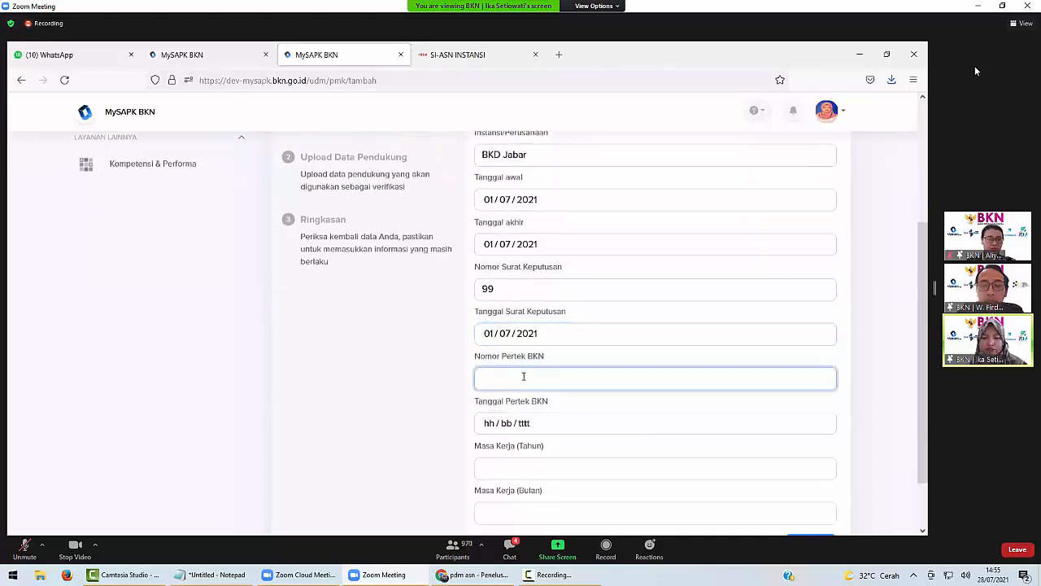
type("88")
left_click(488, 425)
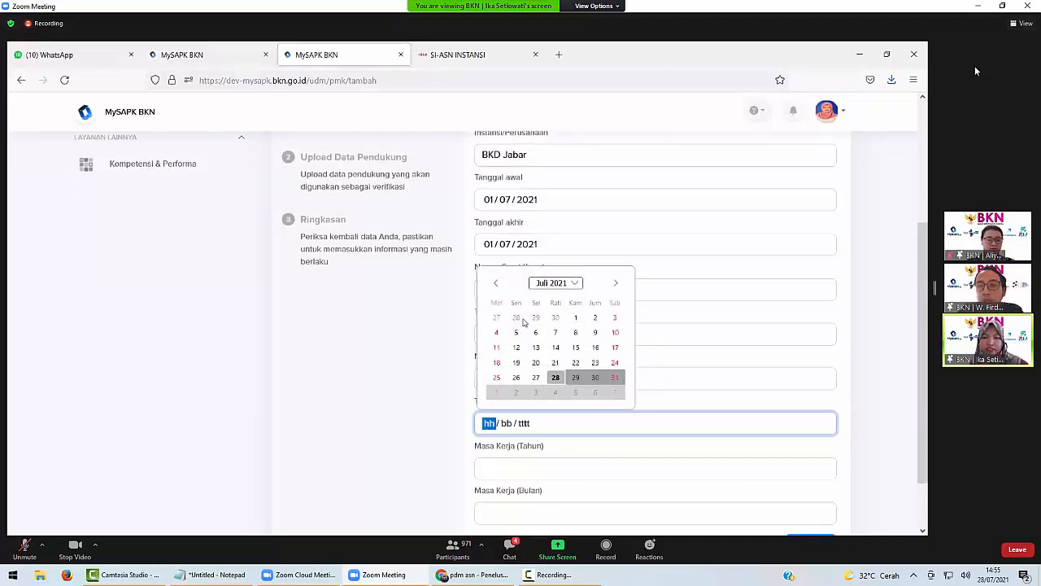
left_click(556, 332)
left_click(524, 468)
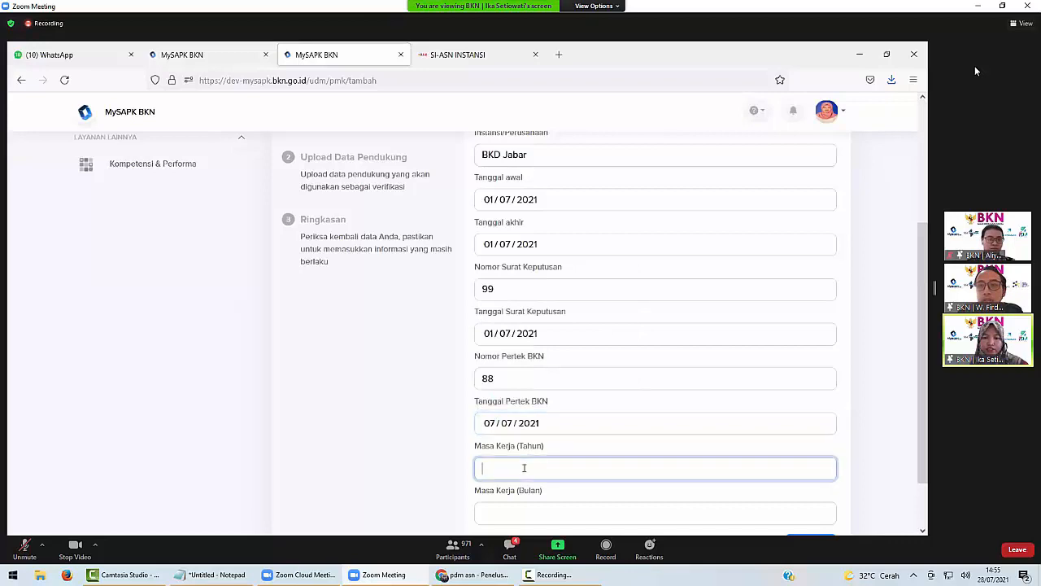
type("8")
left_click(518, 511)
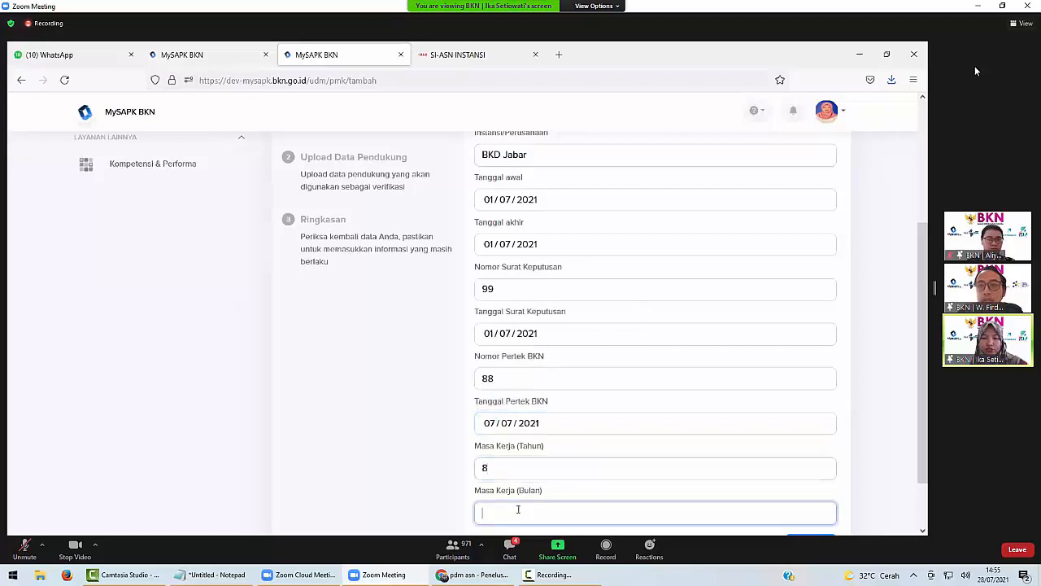
type("0")
scroll(618, 497, "down", 2)
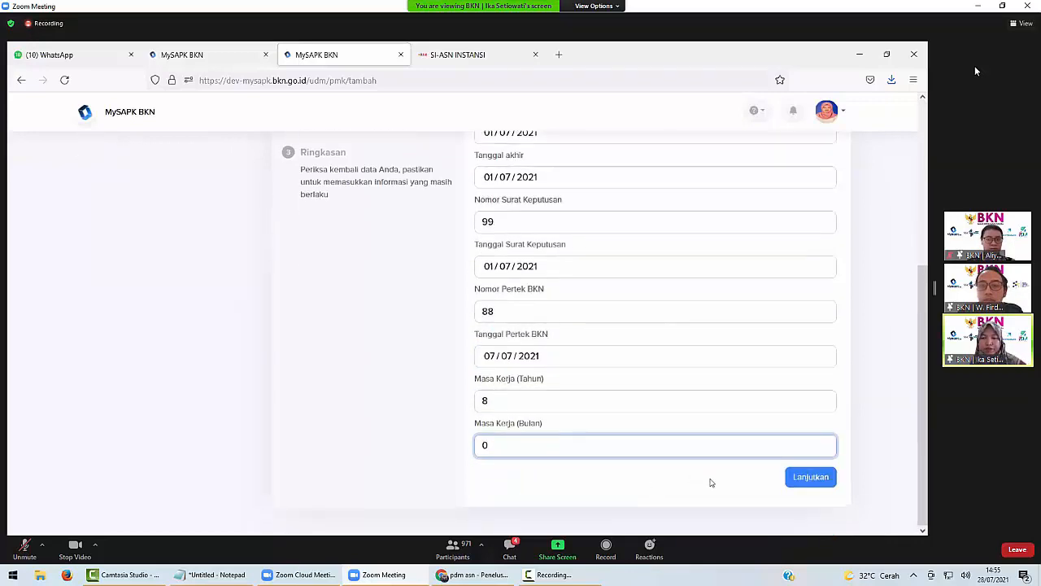
Upload the PDF as Dok SK PMK and advance the PMK entry to the Ringkasan step.
left_click(820, 482)
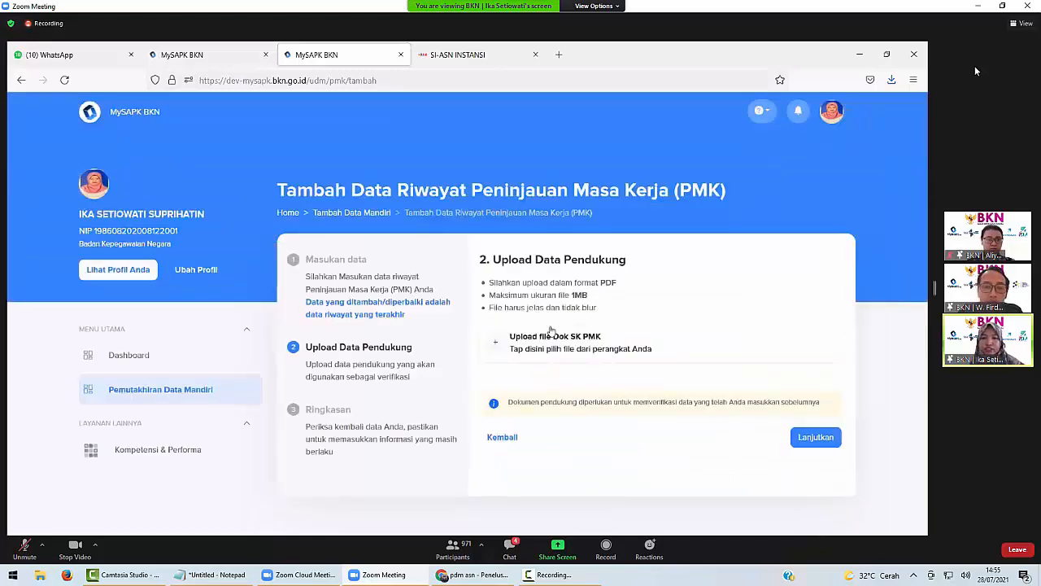
left_click(554, 342)
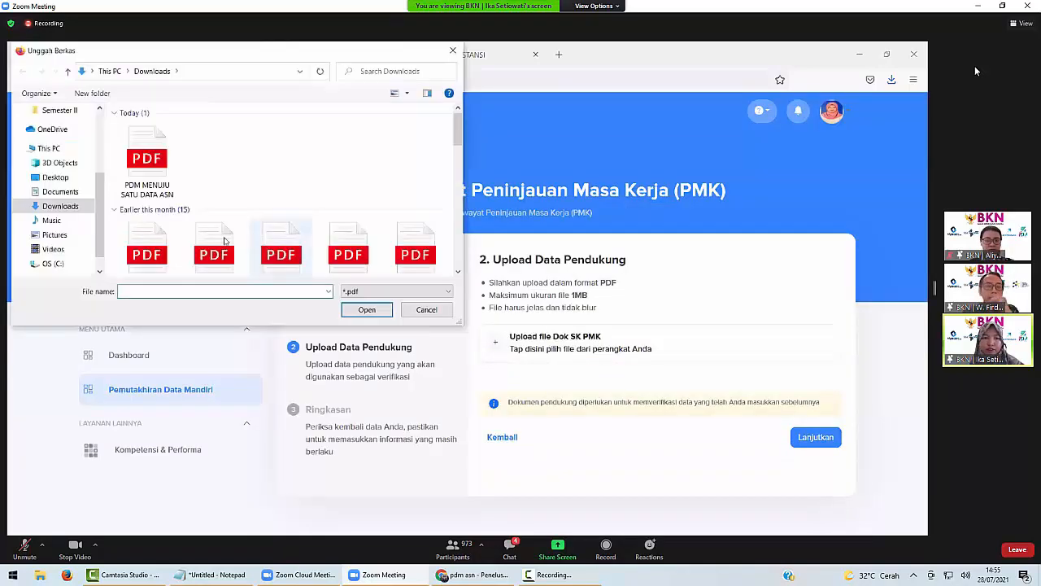
left_click(348, 142)
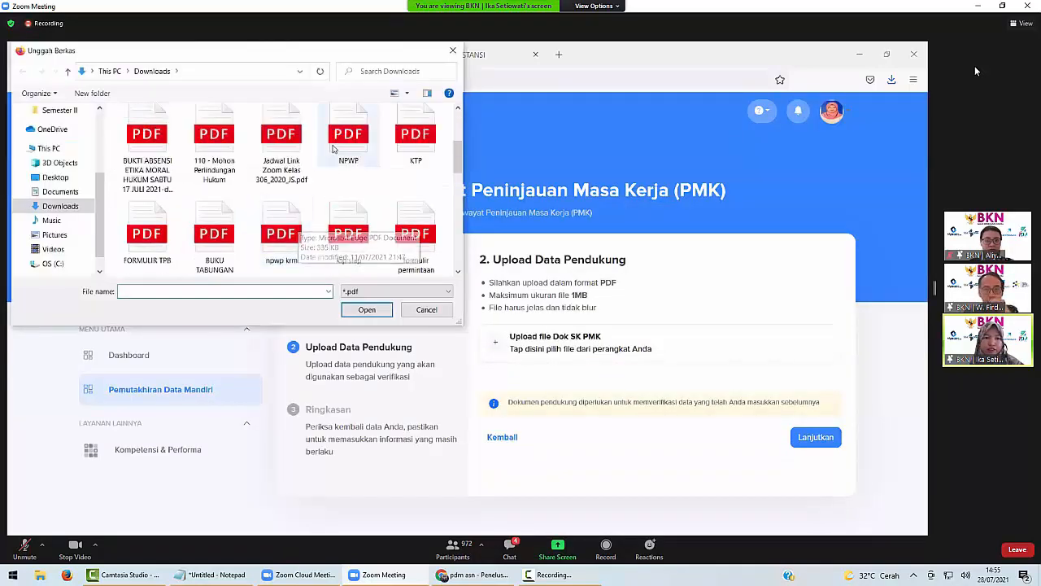
left_click(380, 310)
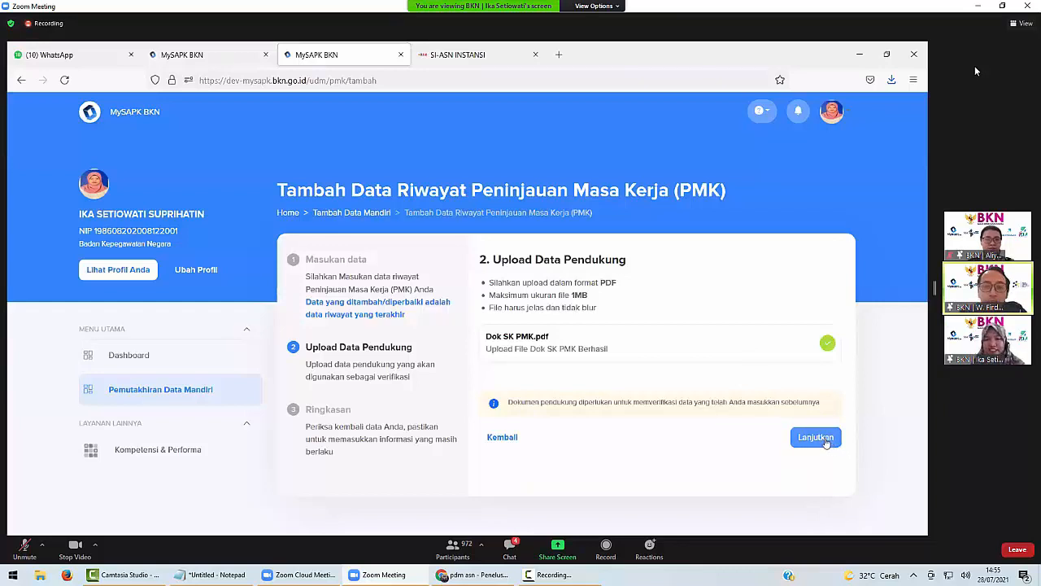
left_click(825, 439)
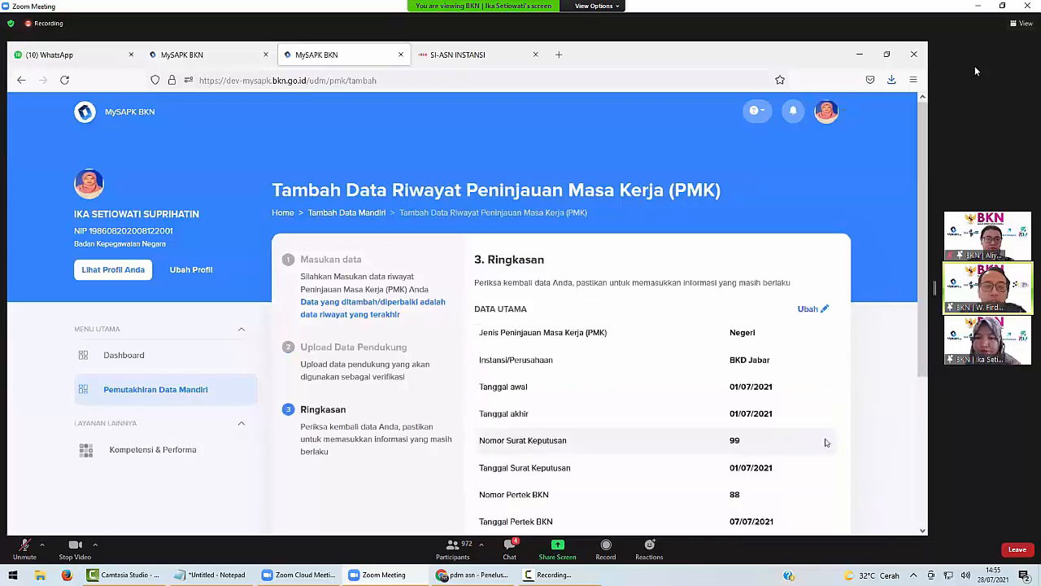
Tick the data-correctness declaration on the summary and submit the new PMK entry.
scroll(765, 404, "down", 3)
scroll(756, 405, "down", 2)
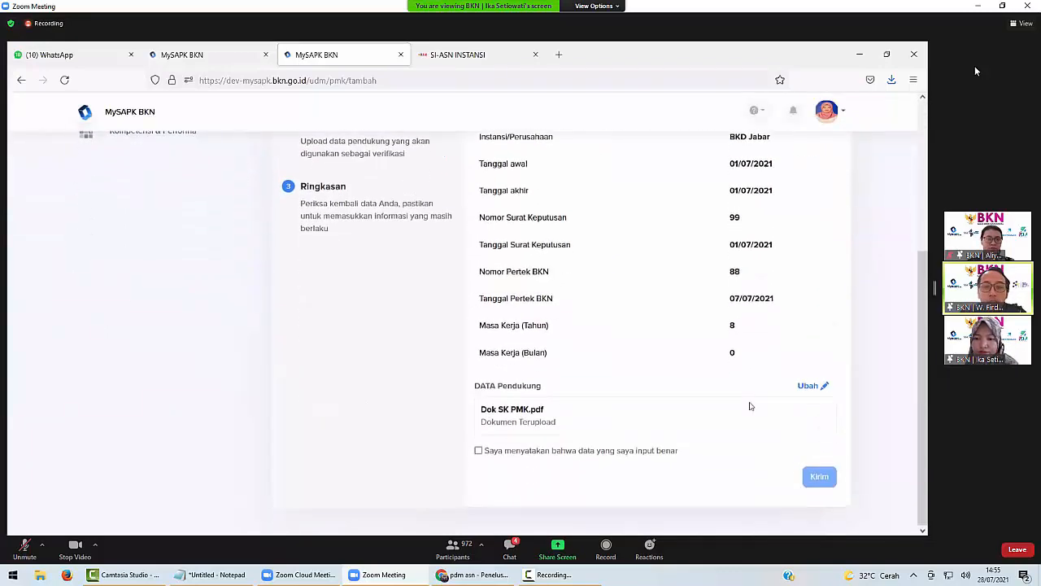
scroll(553, 456, "up", 2)
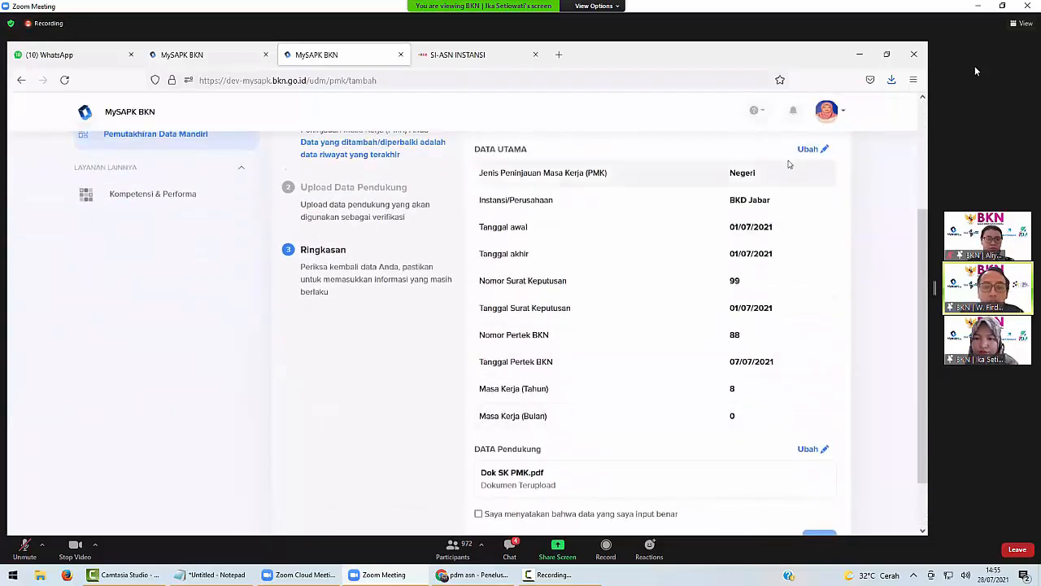
left_click(478, 514)
scroll(626, 455, "down", 2)
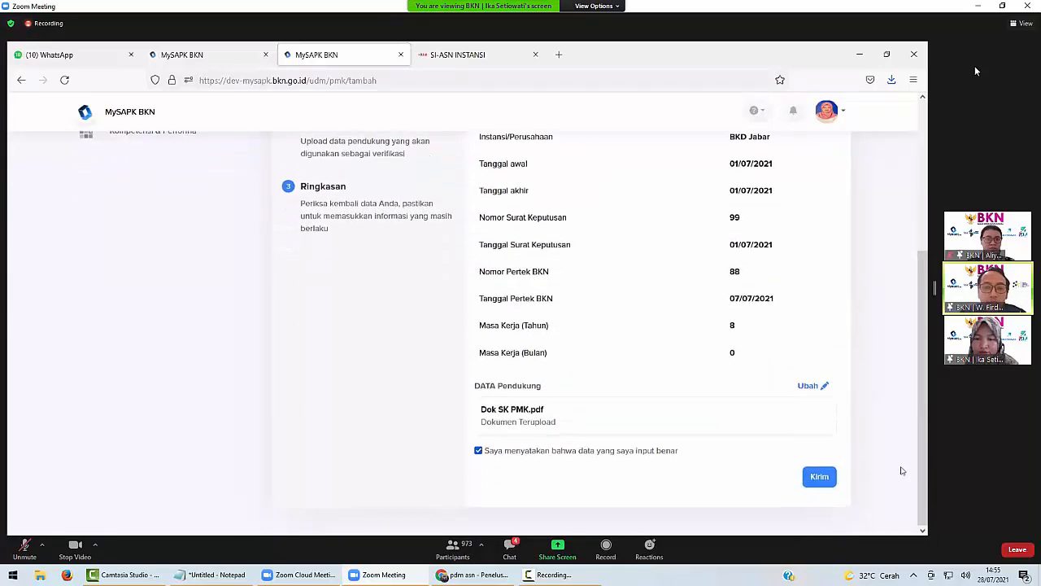
left_click(807, 484)
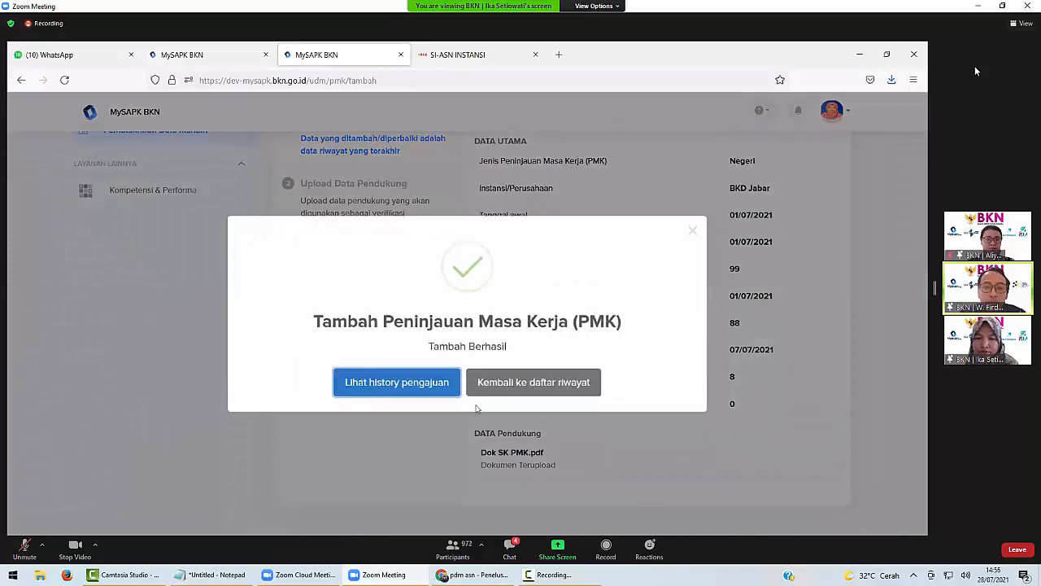
Check Riwayat Peninjauan Masa Kerja, then return to the Pemutakhiran Data Mandiri overview.
left_click(531, 382)
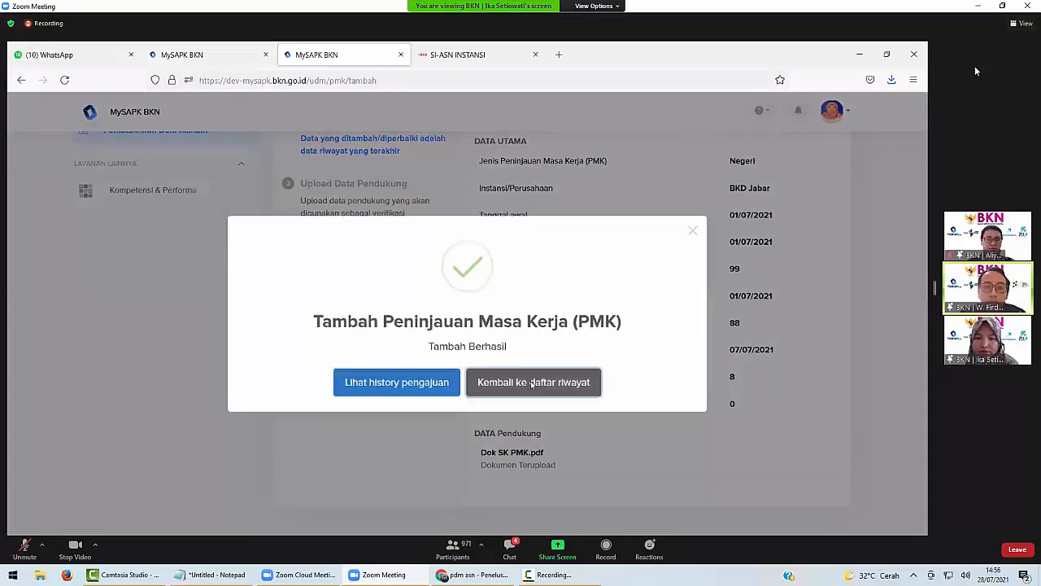
left_click(366, 466)
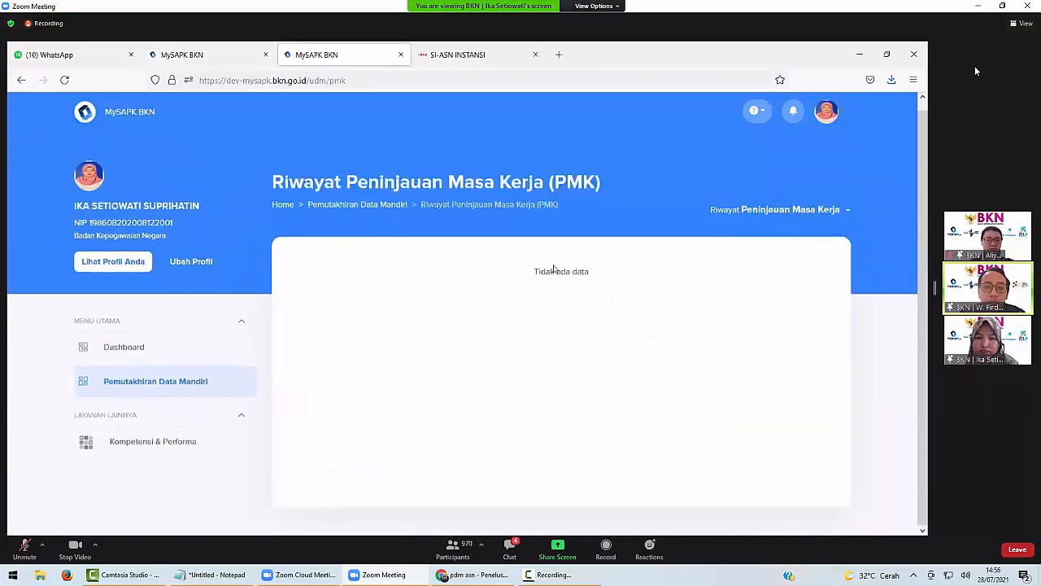
left_click(351, 205)
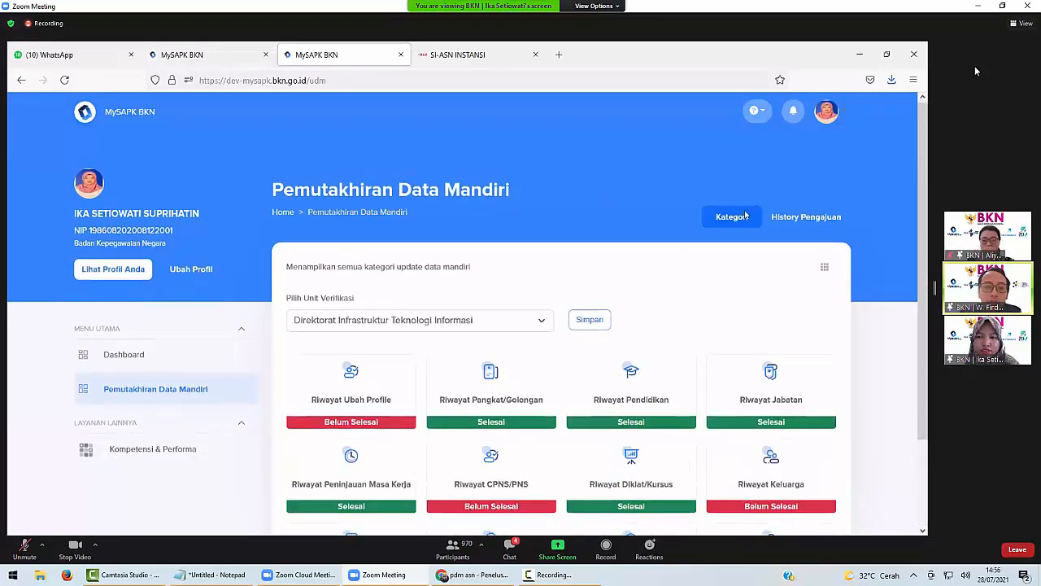
Open the submission history and view the PMK change proposal details twice, closing them each time.
left_click(808, 217)
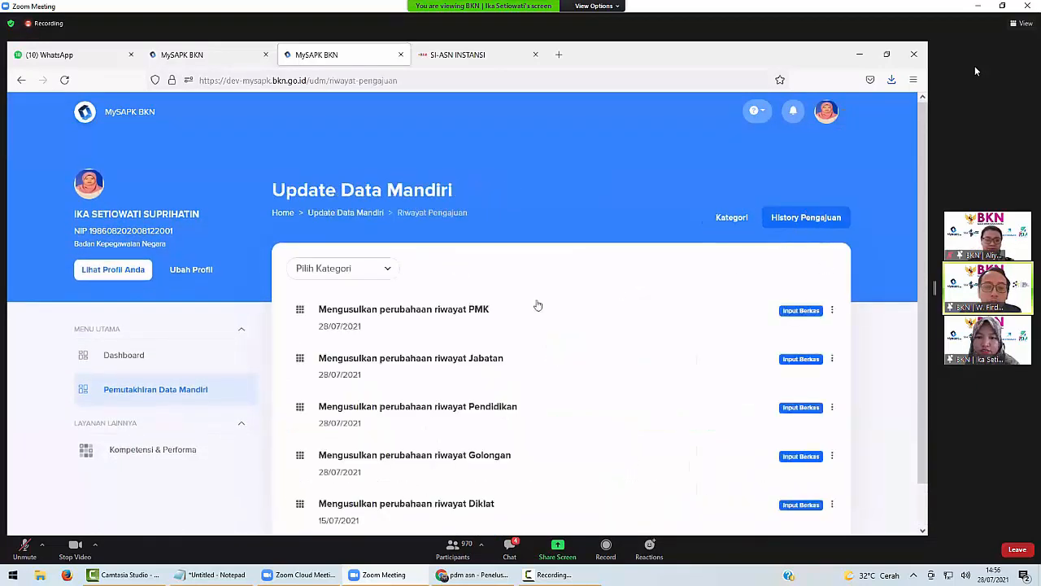
left_click(428, 316)
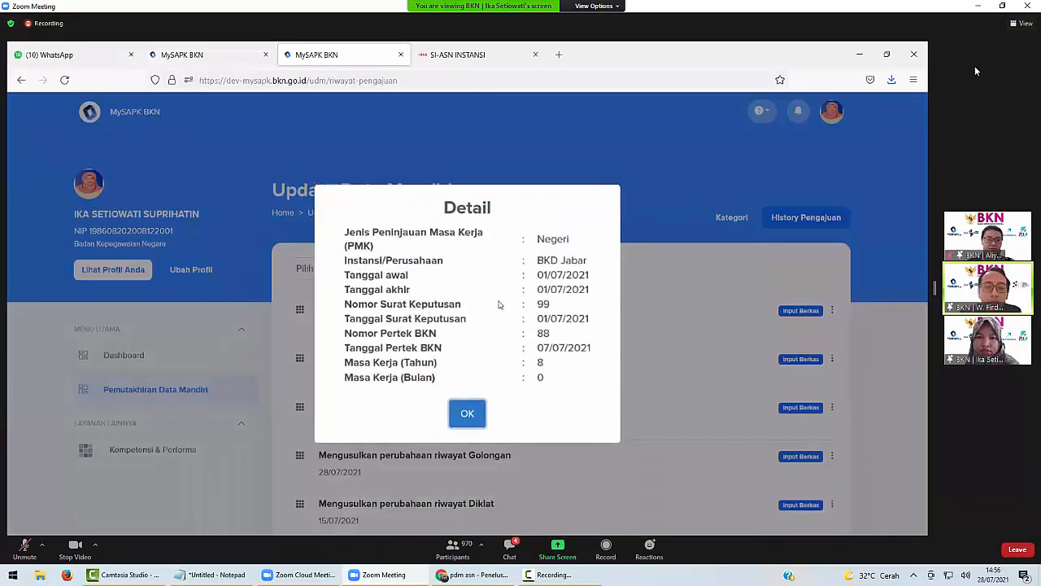
left_click(470, 412)
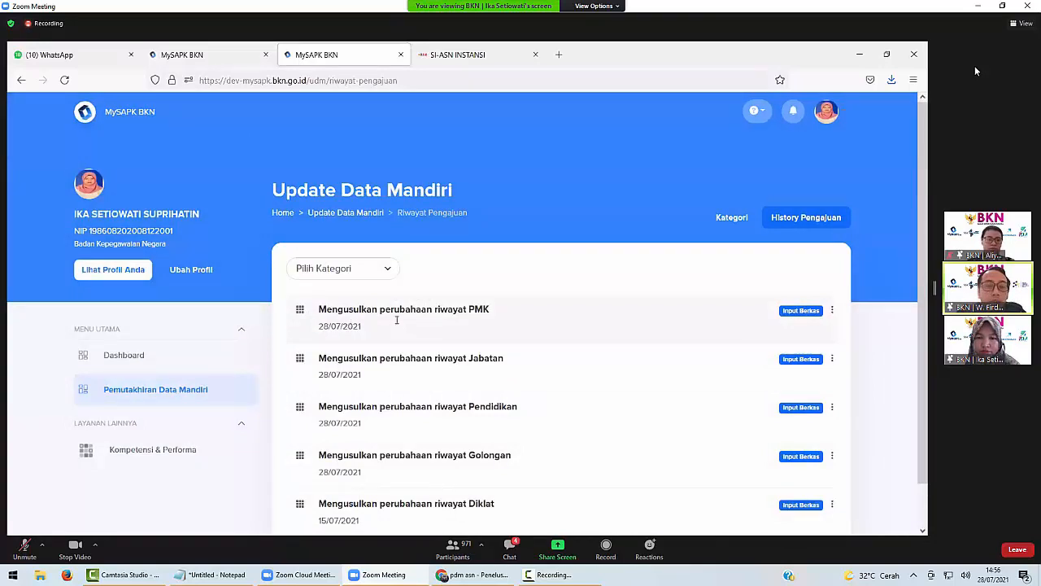
left_click(397, 322)
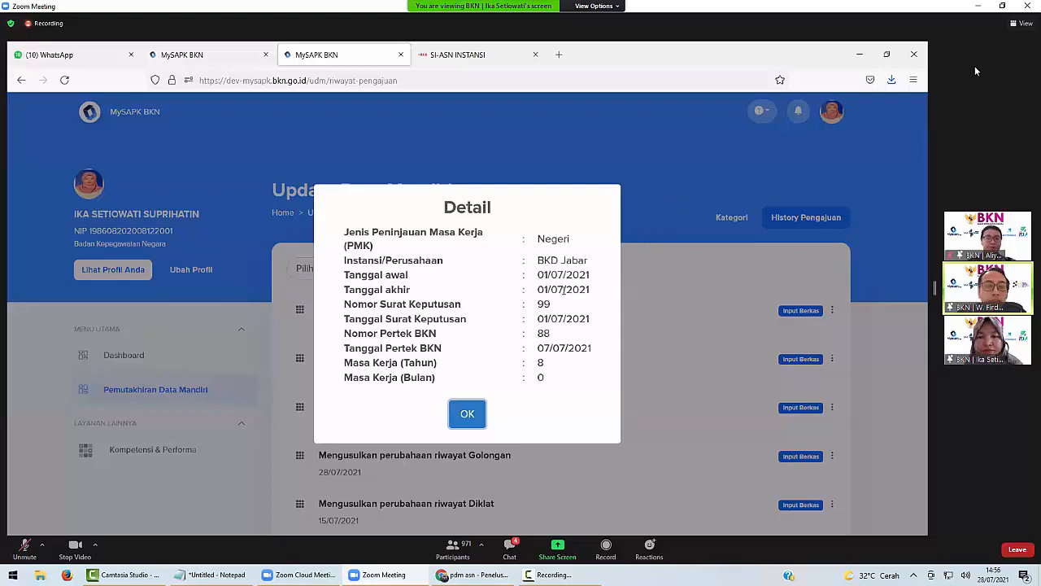
left_click(466, 415)
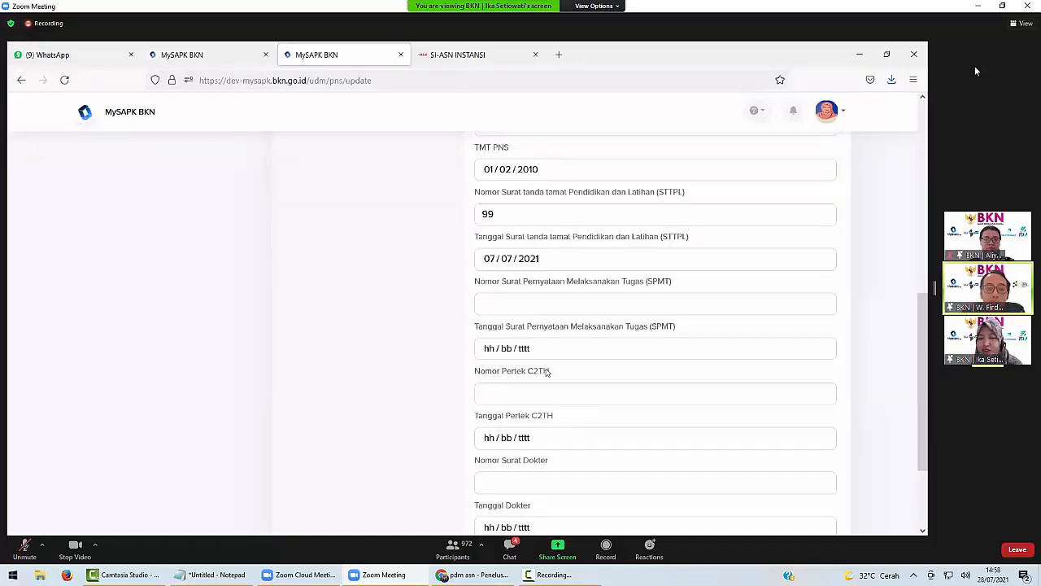
Enter doctor's letter number 99 with date 1 July 2021.
triple_click(486, 377)
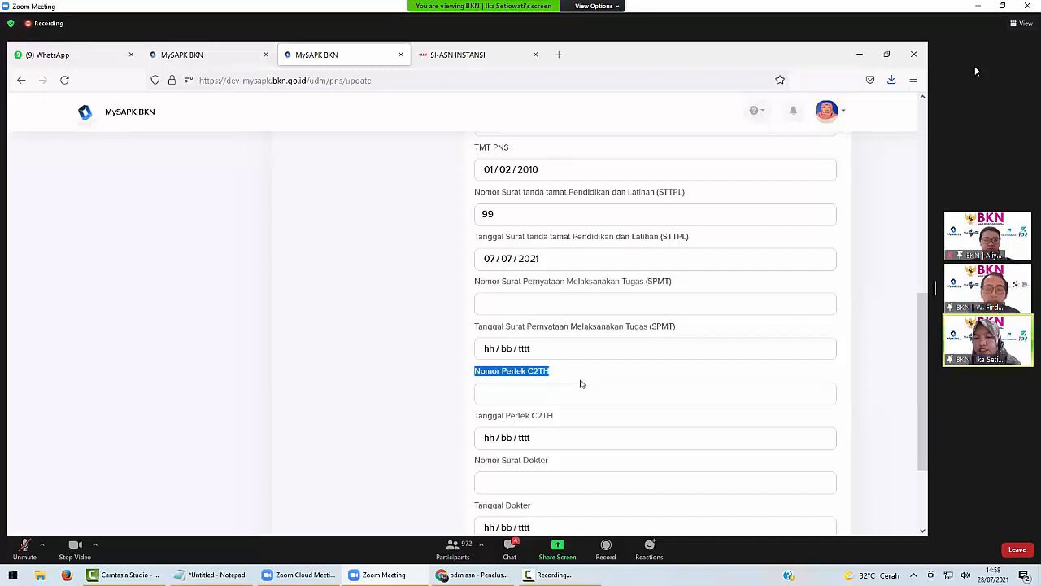
scroll(579, 375, "down", 1)
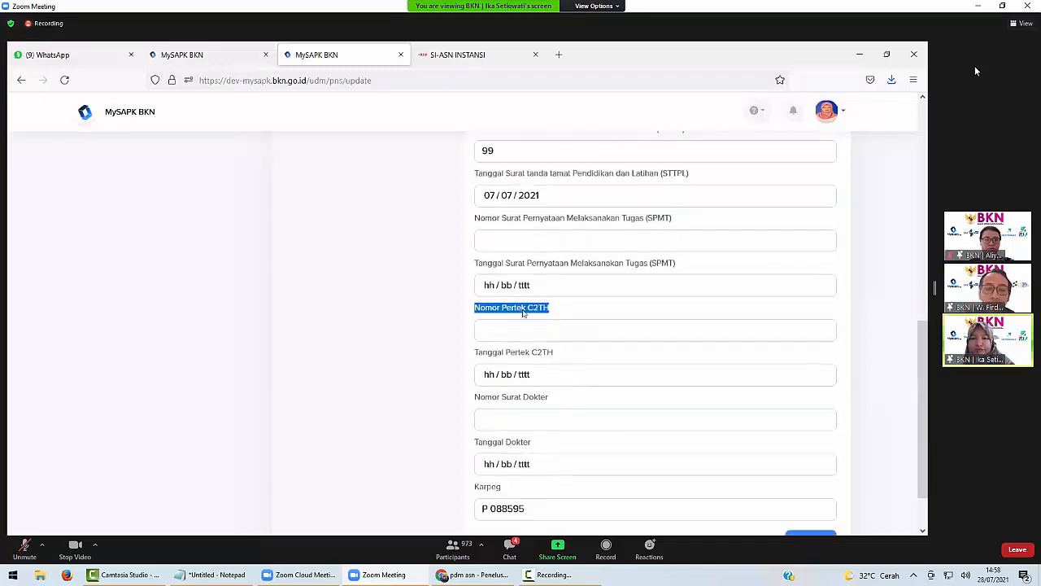
scroll(521, 326, "down", 1)
left_click(518, 355)
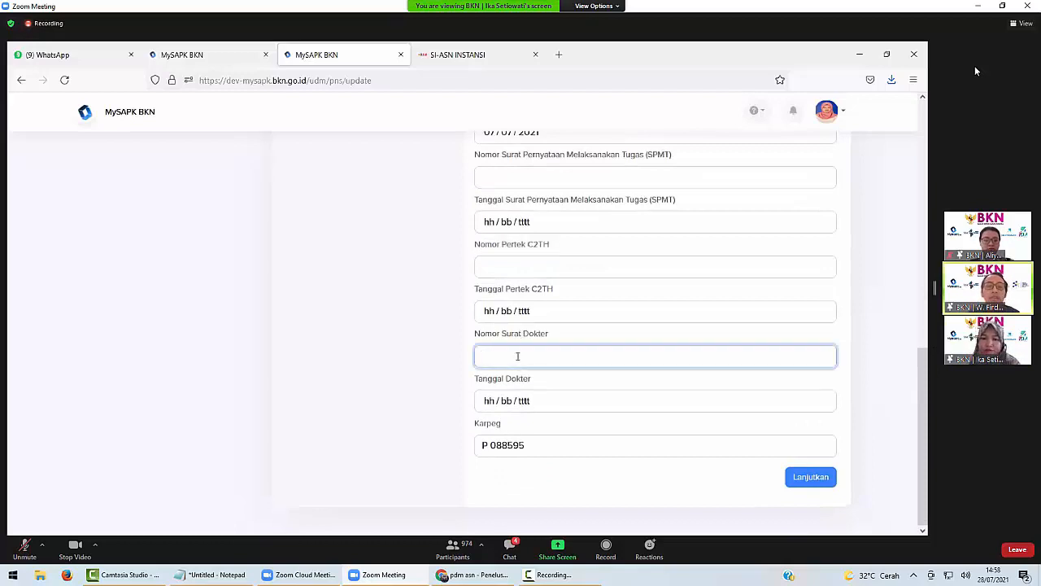
type("99")
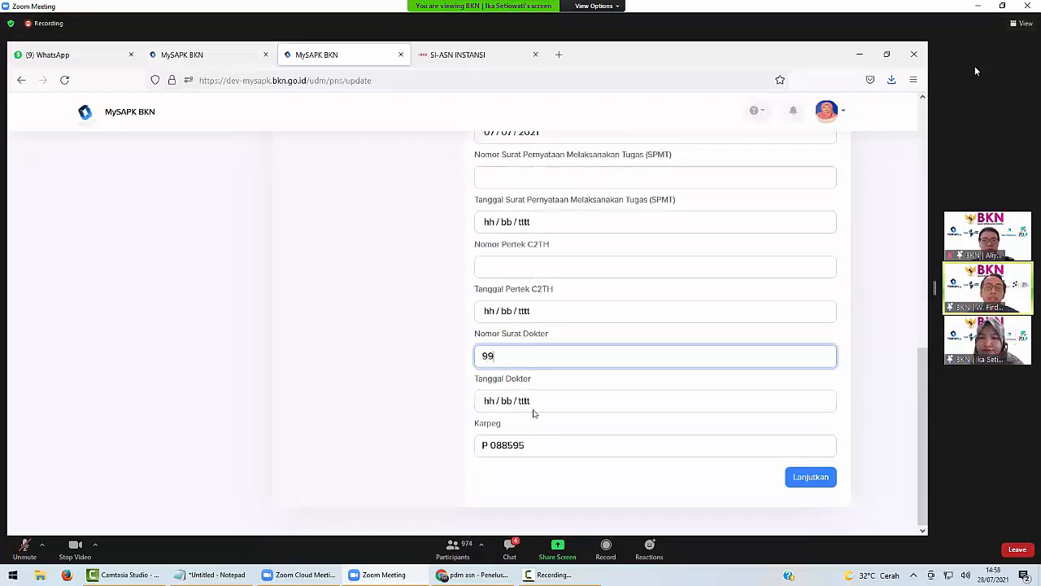
left_click(543, 404)
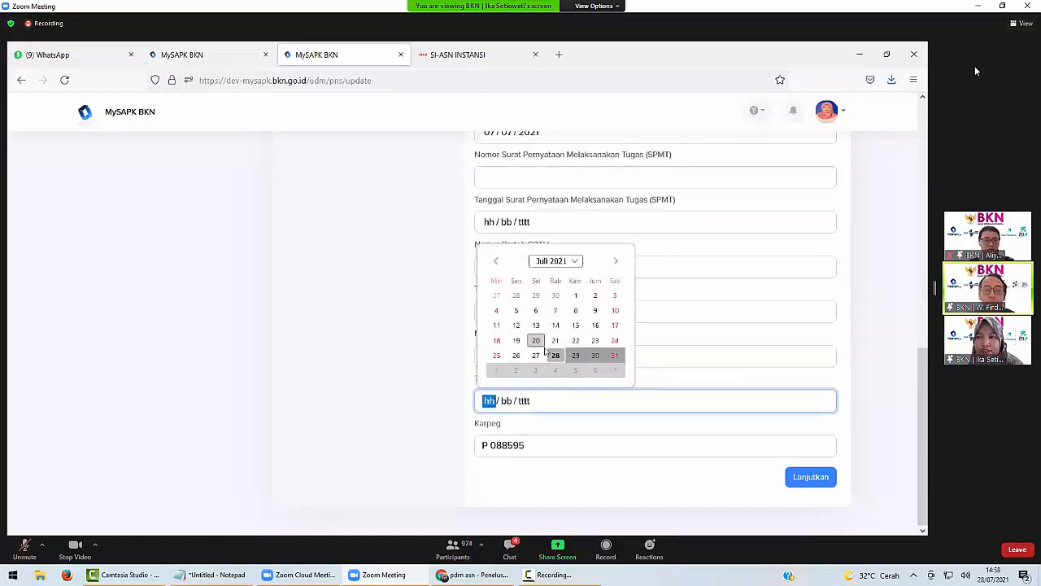
left_click(575, 295)
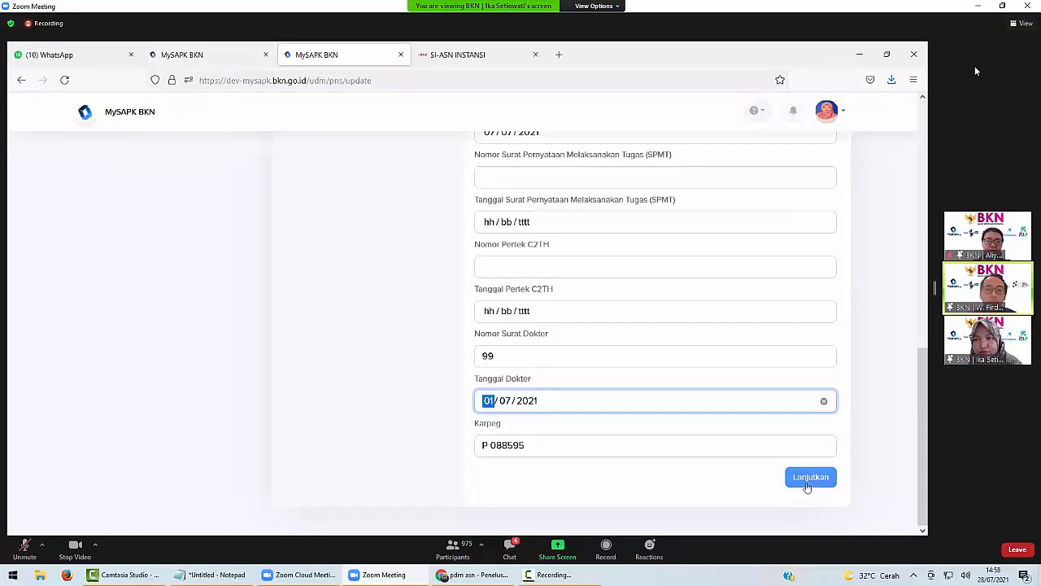
Move past the Karpeg field, dismiss the error and continue to the Upload Data Pendukung step.
left_click(511, 442)
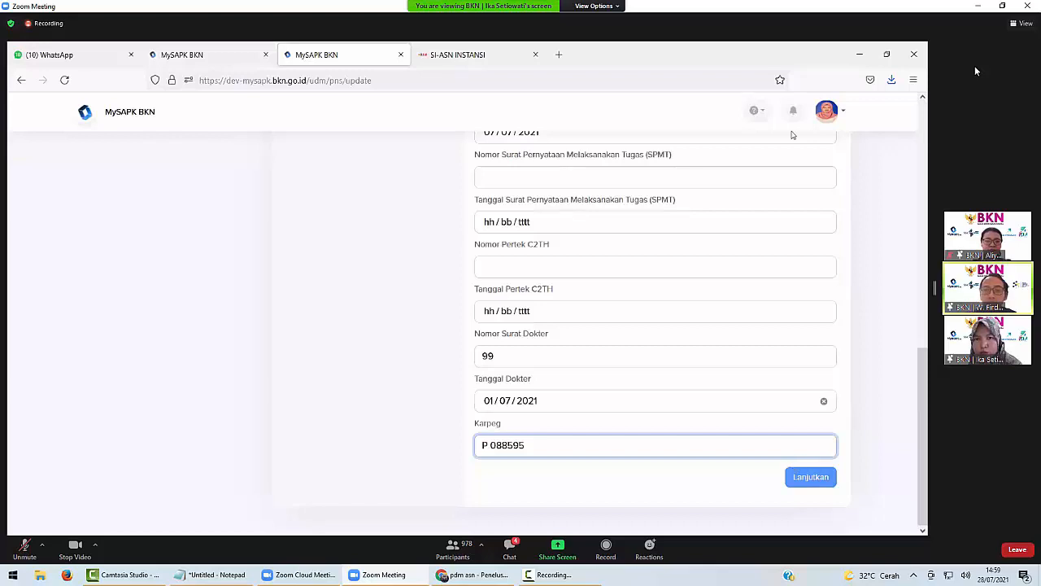
key("Tab")
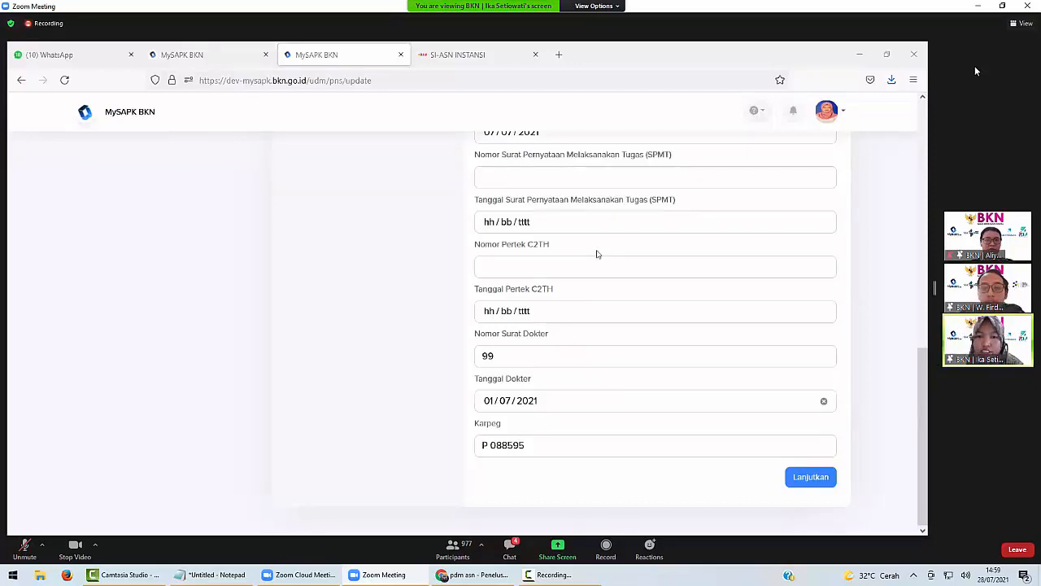
left_click(811, 480)
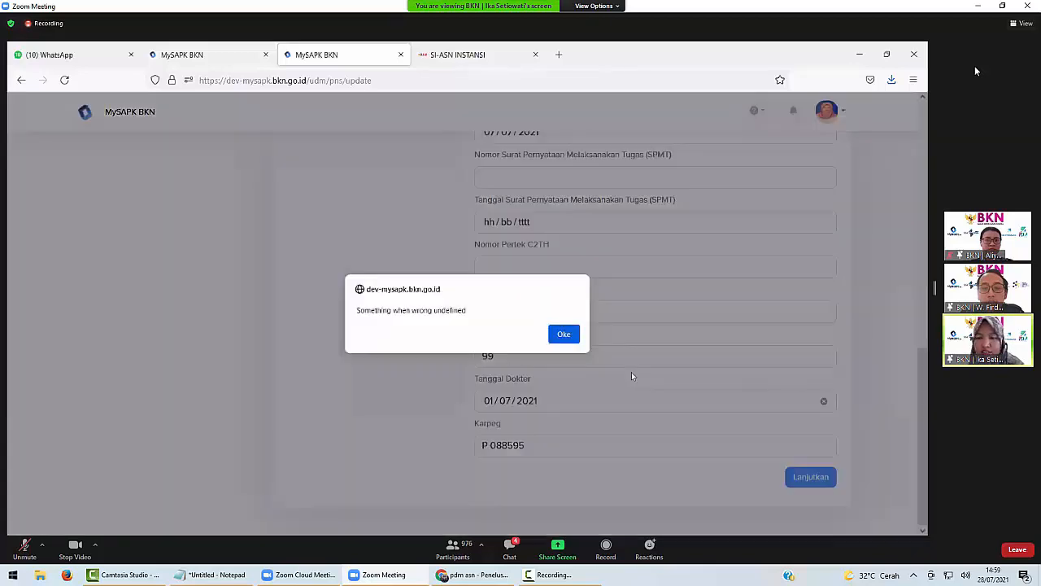
left_click(564, 334)
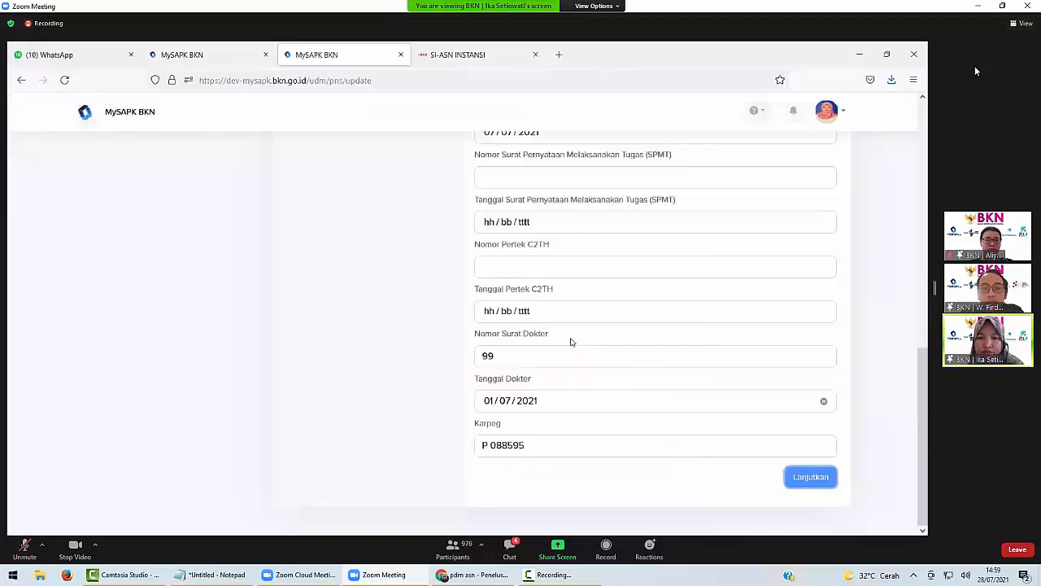
left_click(813, 479)
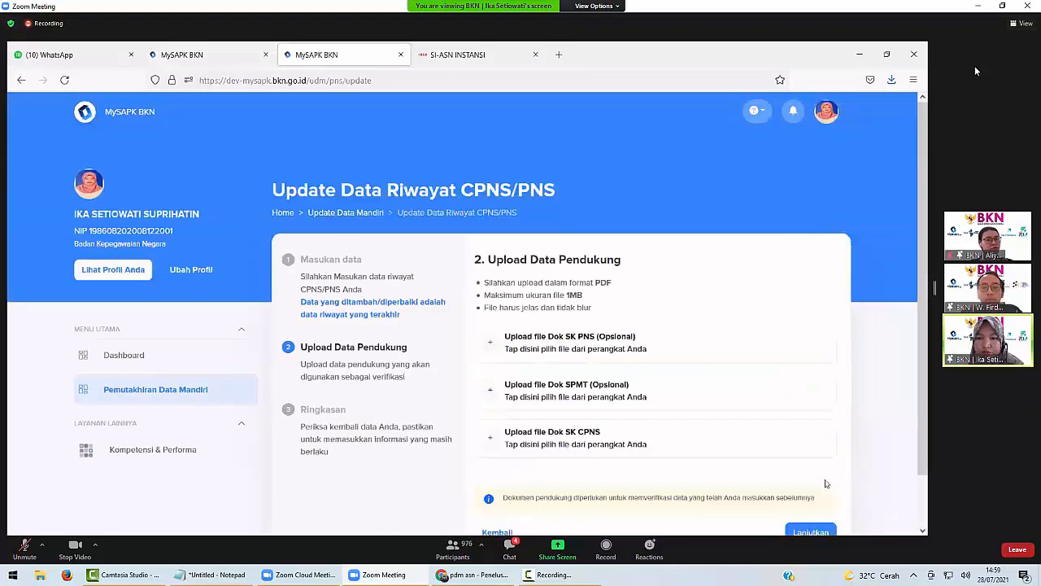
Attach the NPWP PDF from Downloads as the SK CPNS supporting document.
left_click(604, 446)
scroll(216, 236, "down", 3)
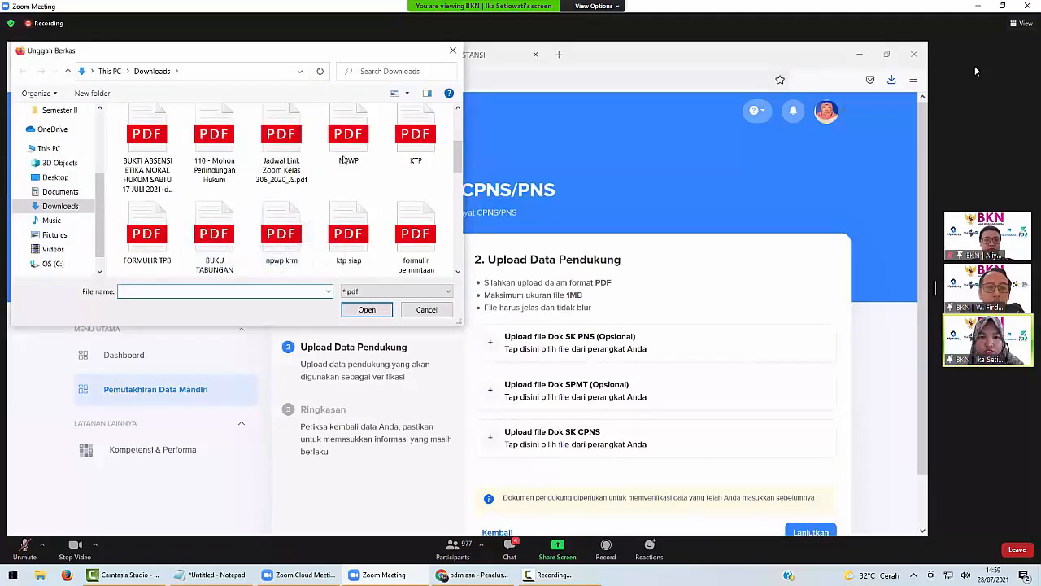
left_click(348, 143)
left_click(367, 308)
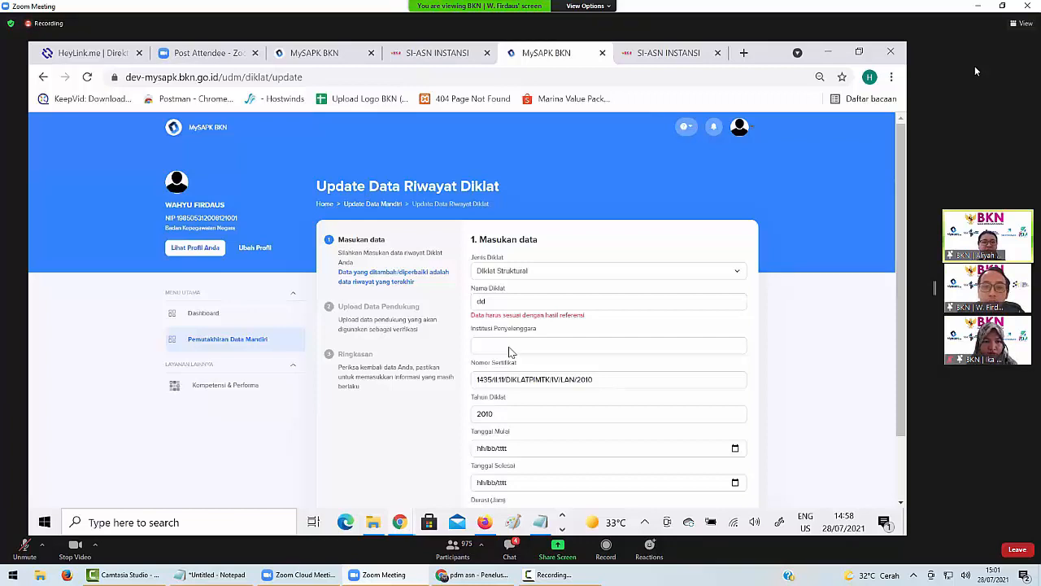
Scroll down the Diklat update form toward the Lanjutkan button.
scroll(735, 372, "down", 2)
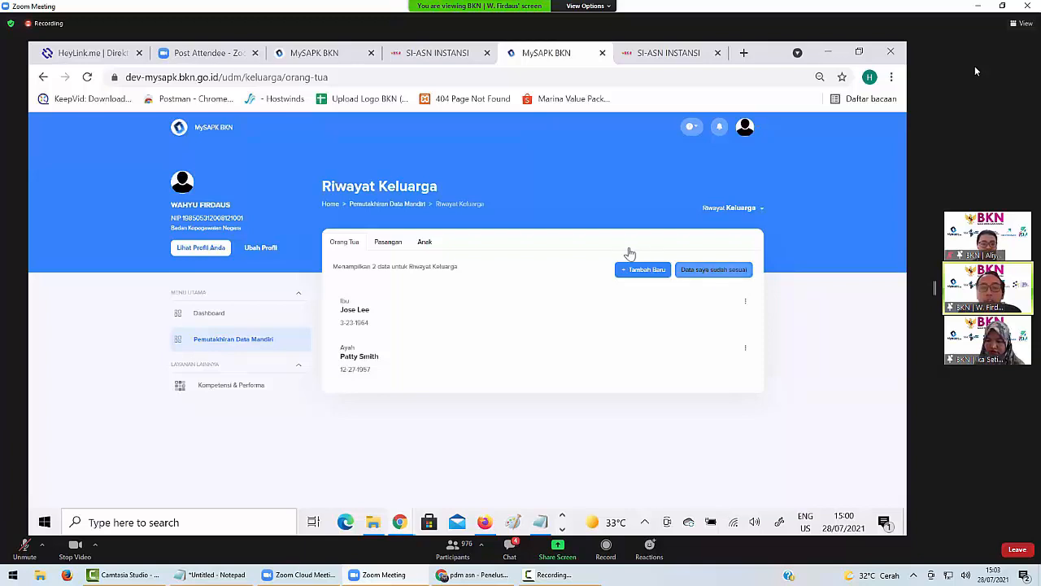
Show the single child record under the Anak tab and confirm it with 'Data saya sudah sesuai'.
left_click(419, 245)
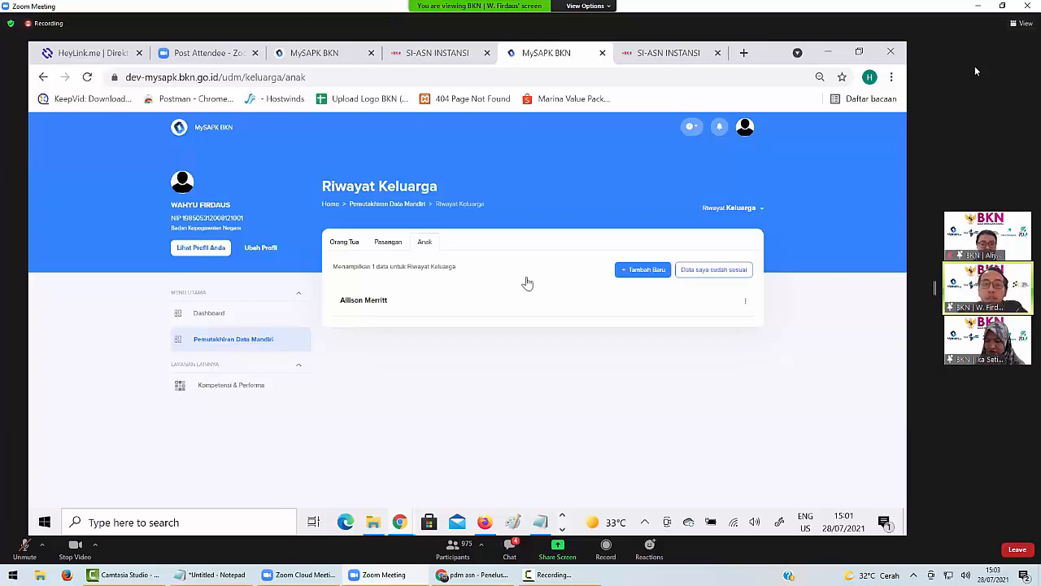
left_click(713, 277)
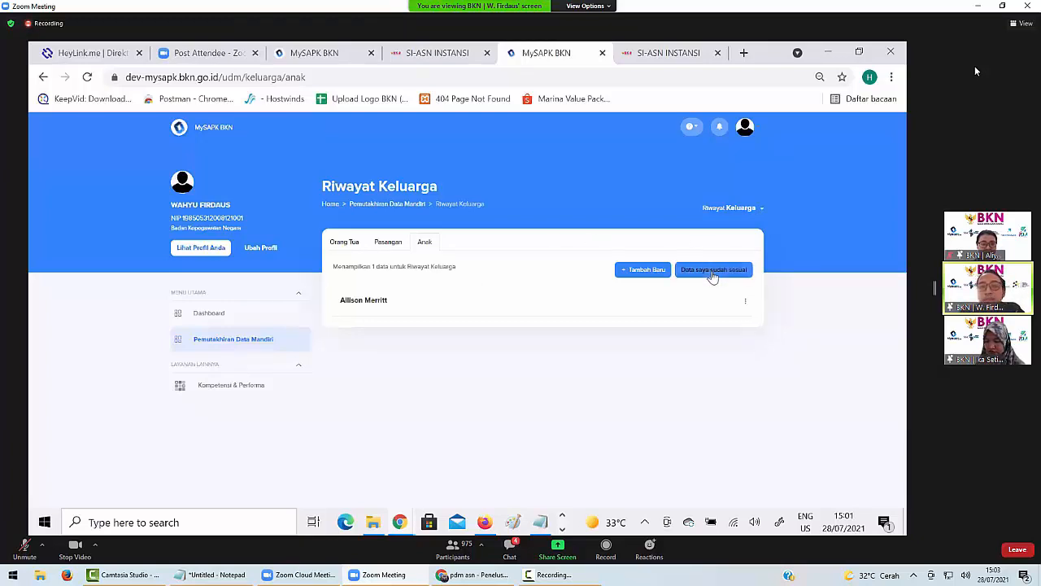
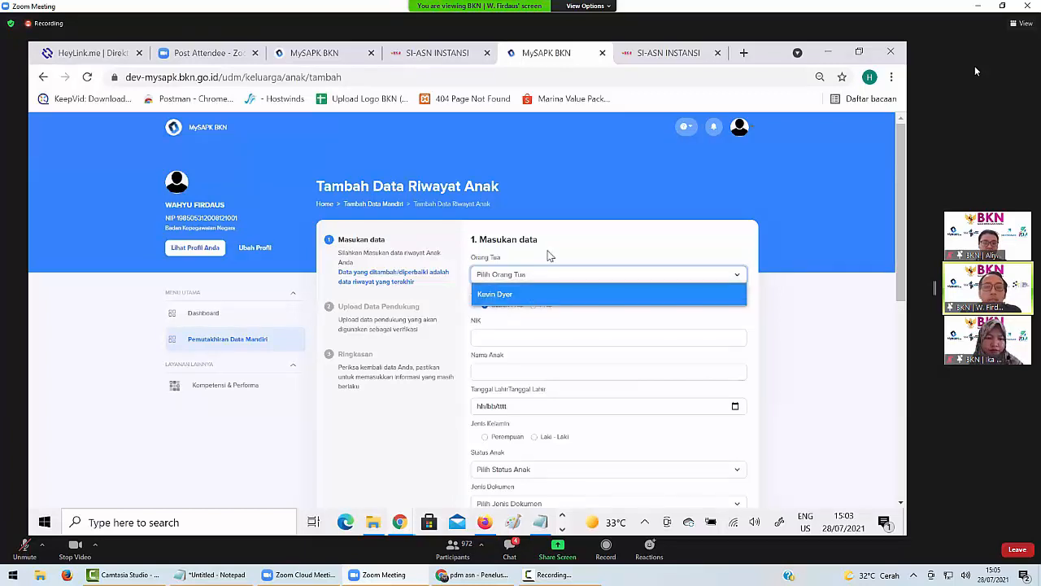
Choose the child's parent in Orang Tua and set Status Pekerjaan Anak to Bukan PNS.
left_click(547, 256)
left_click(552, 274)
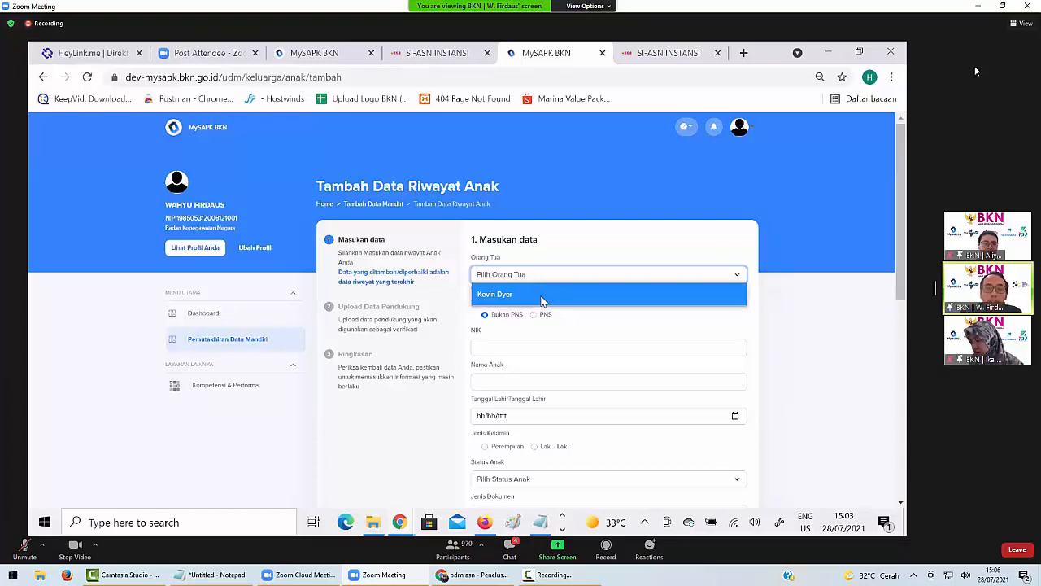
left_click(543, 302)
left_click(537, 306)
left_click(487, 305)
left_click_drag(902, 182, 890, 208)
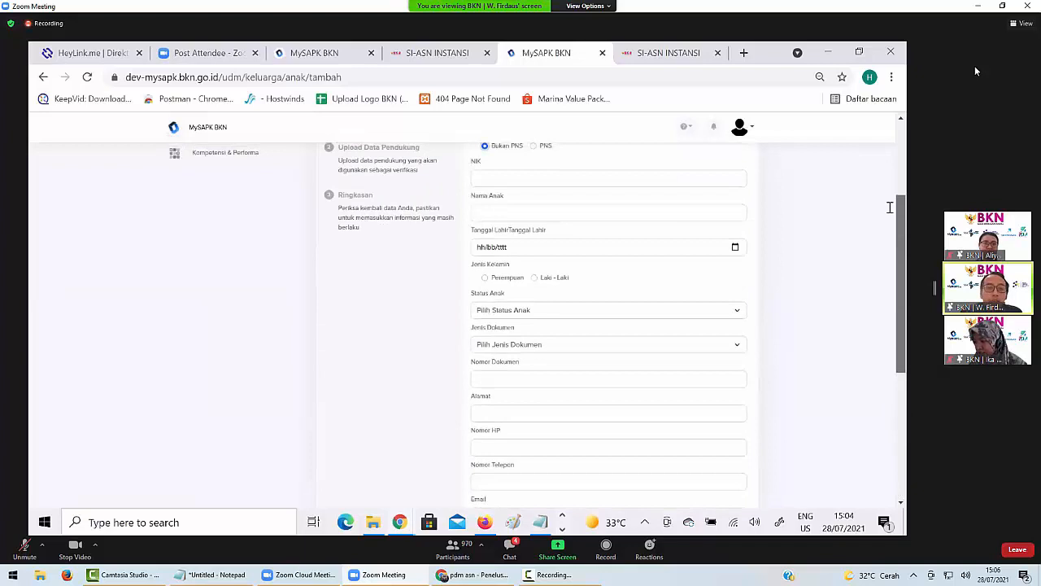
Scroll the child-history form back up to the top.
scroll(890, 205, "up", 2)
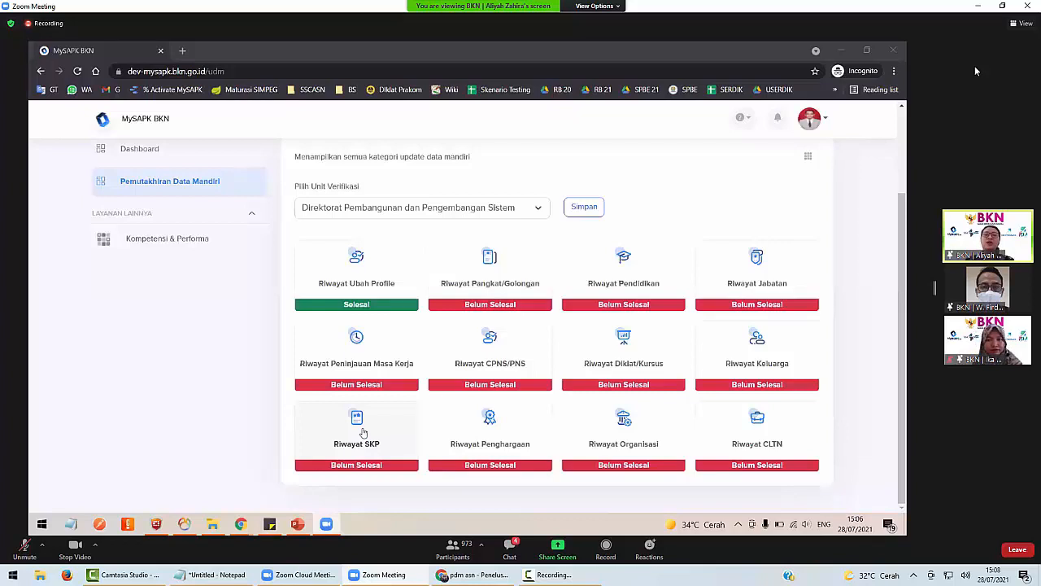
Open the Riwayat SKP category from the data-update overview.
left_click(402, 439)
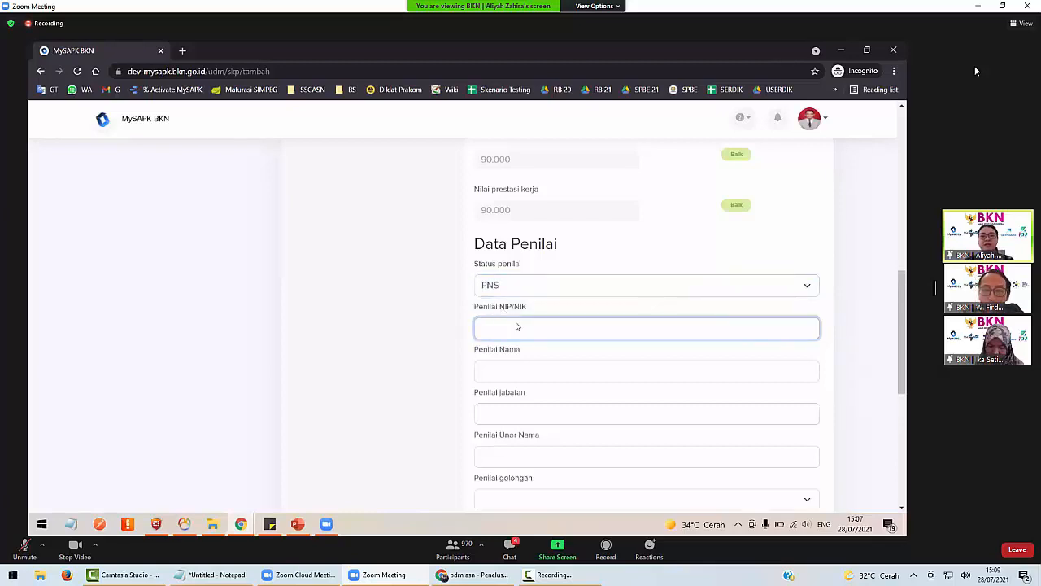
Set the assessor's Status penilai to PNS.
left_click(514, 212)
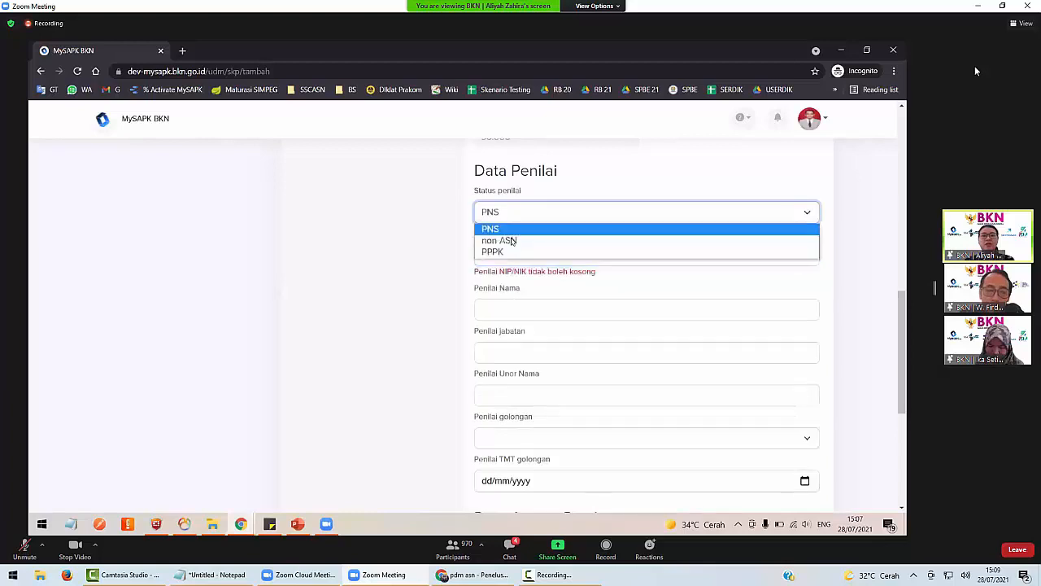
left_click(522, 240)
left_click(529, 218)
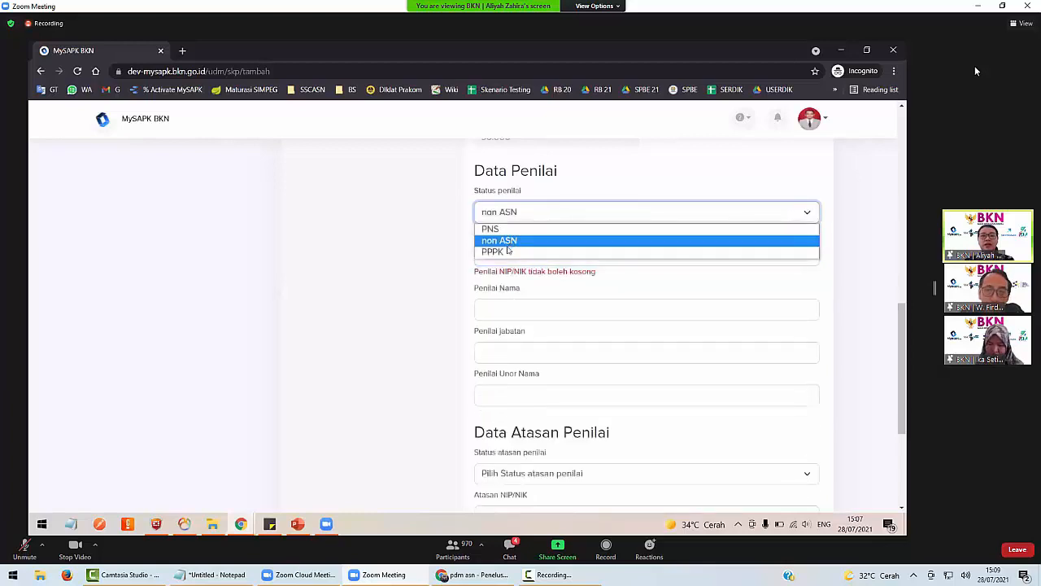
left_click(509, 251)
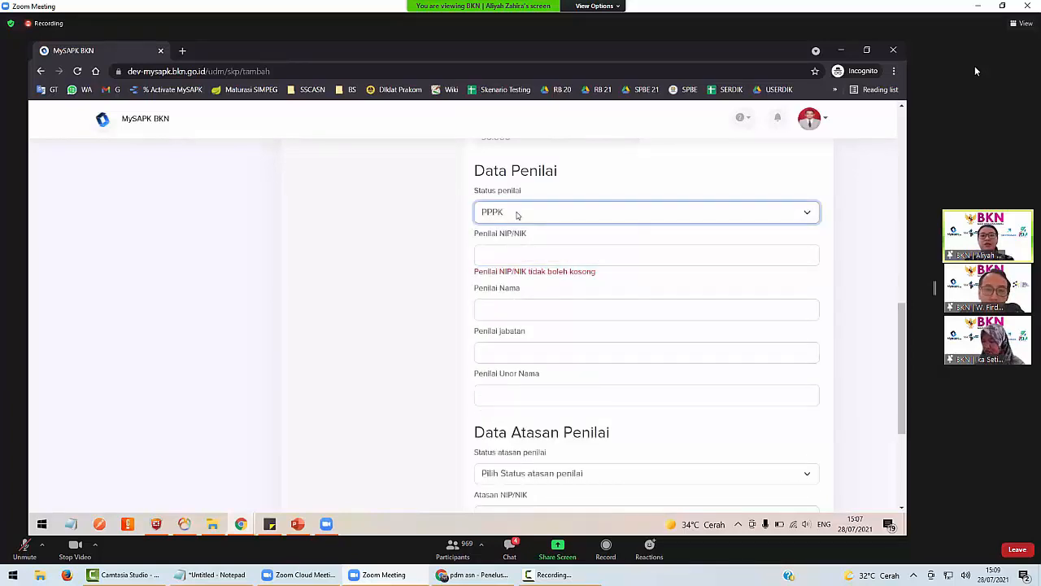
left_click(519, 212)
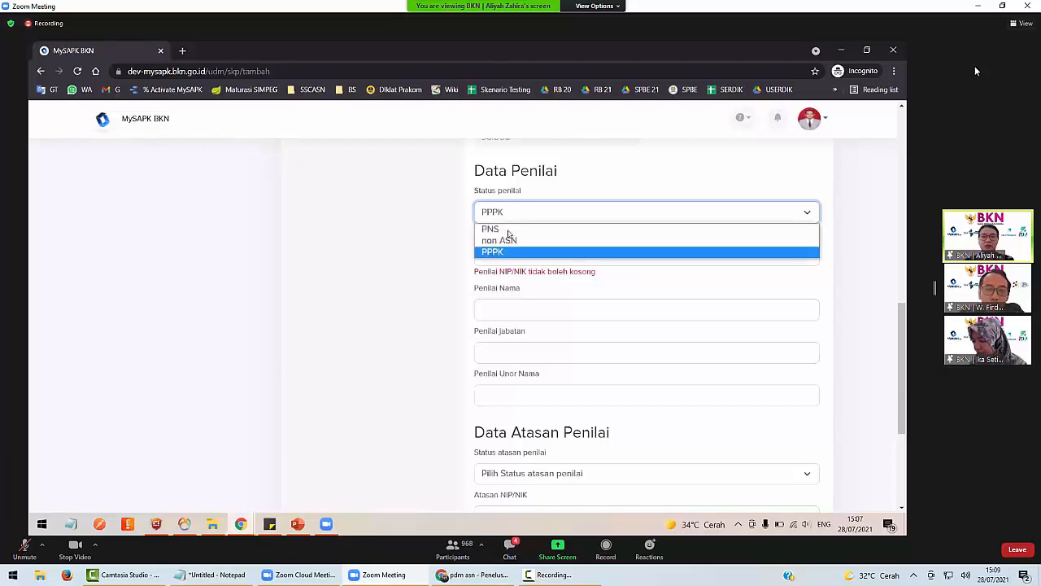
left_click(508, 231)
scroll(529, 271, "down", 1)
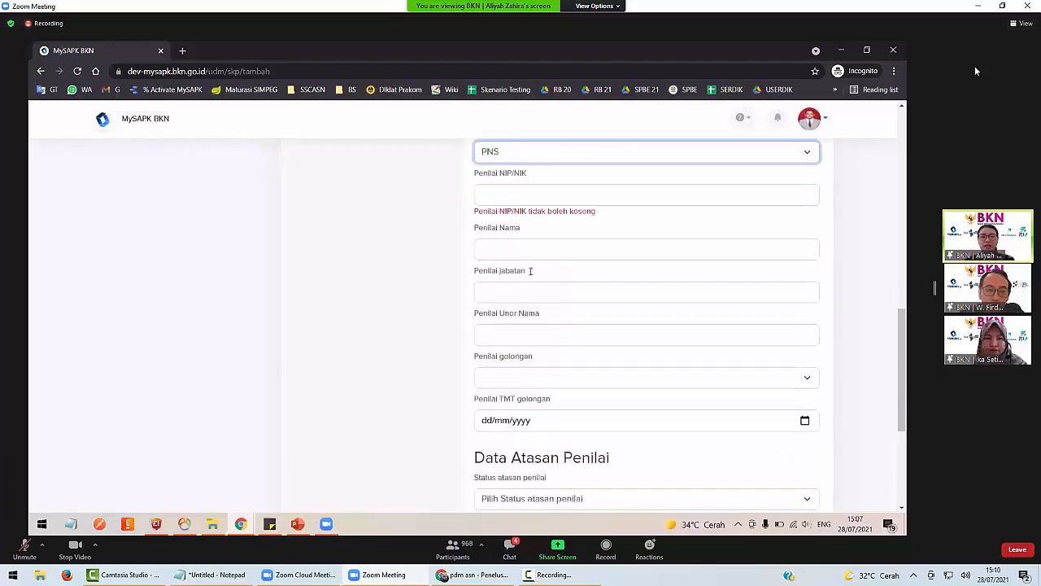
scroll(530, 271, "up", 1)
Enter the assessor's NIP and full name.
left_click(597, 226)
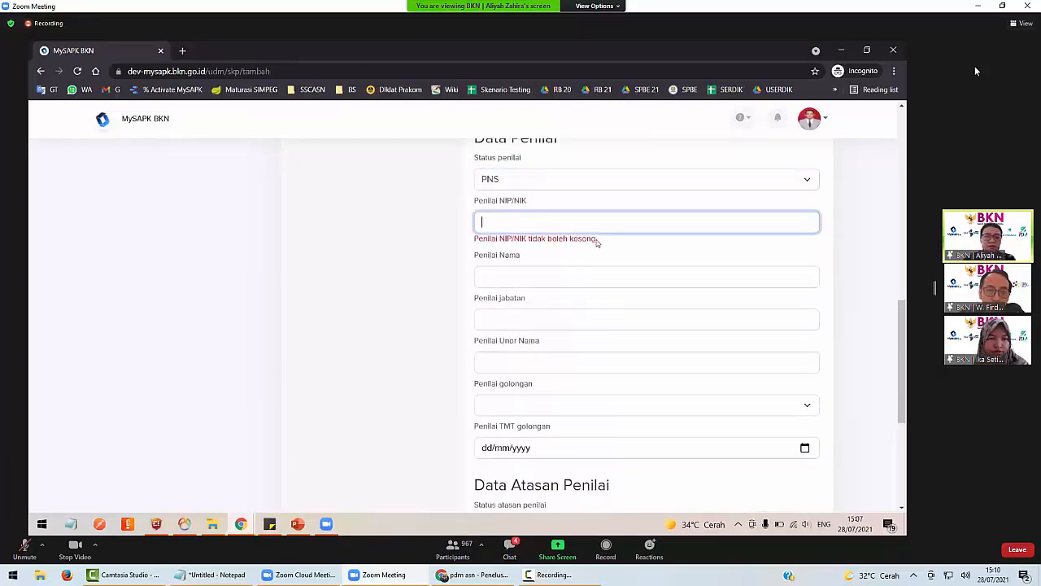
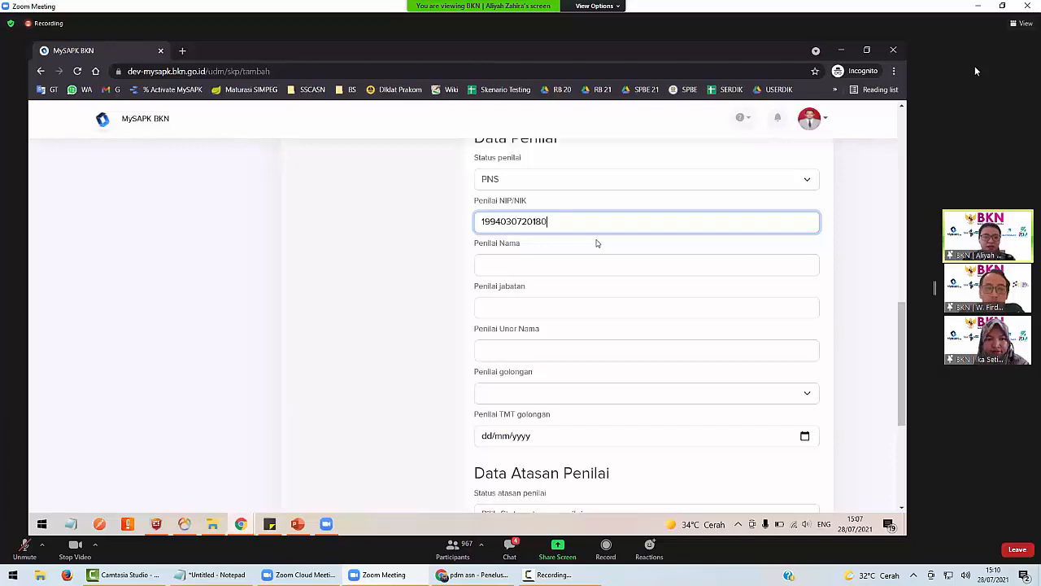
key("ctrl+a")
left_click(552, 262)
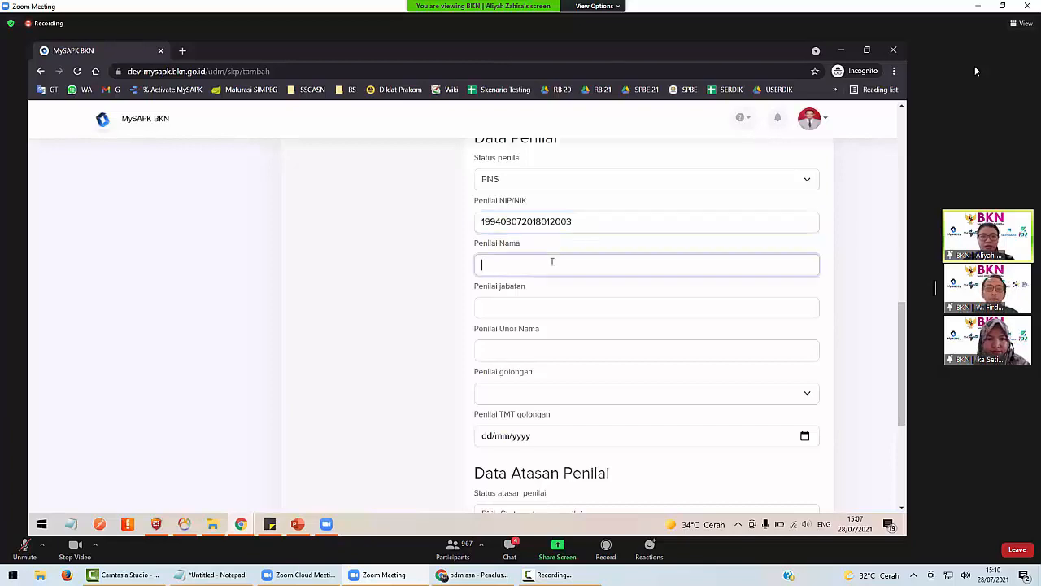
type("ALiy")
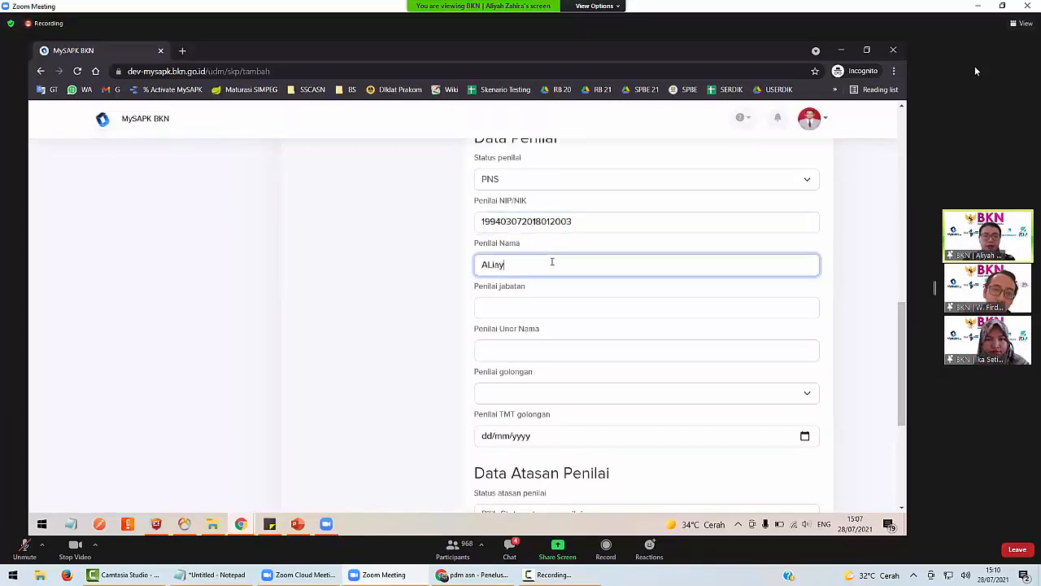
key("BackSpace")
key("BackSpace")
key("BackSpace")
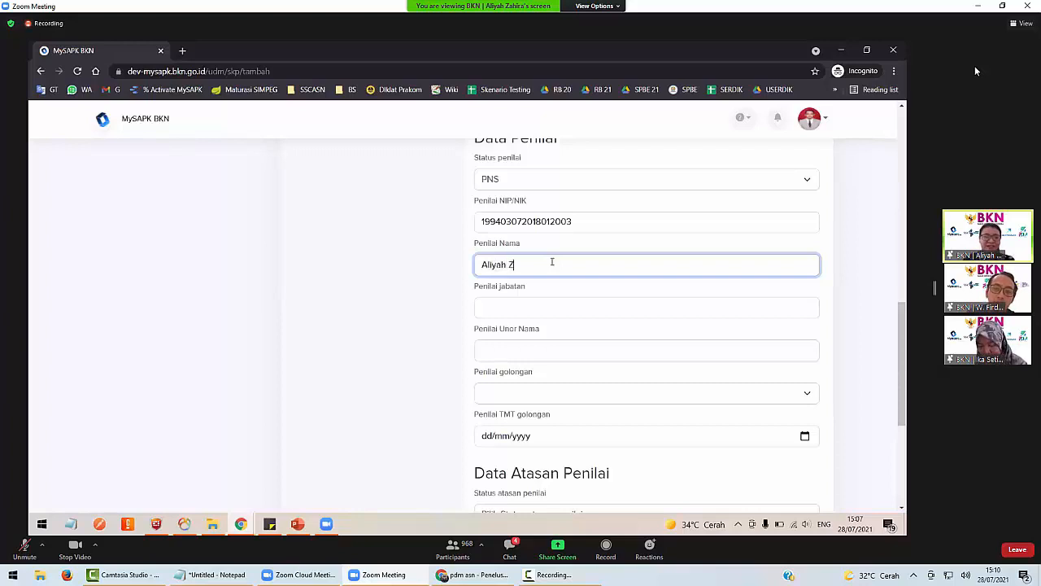
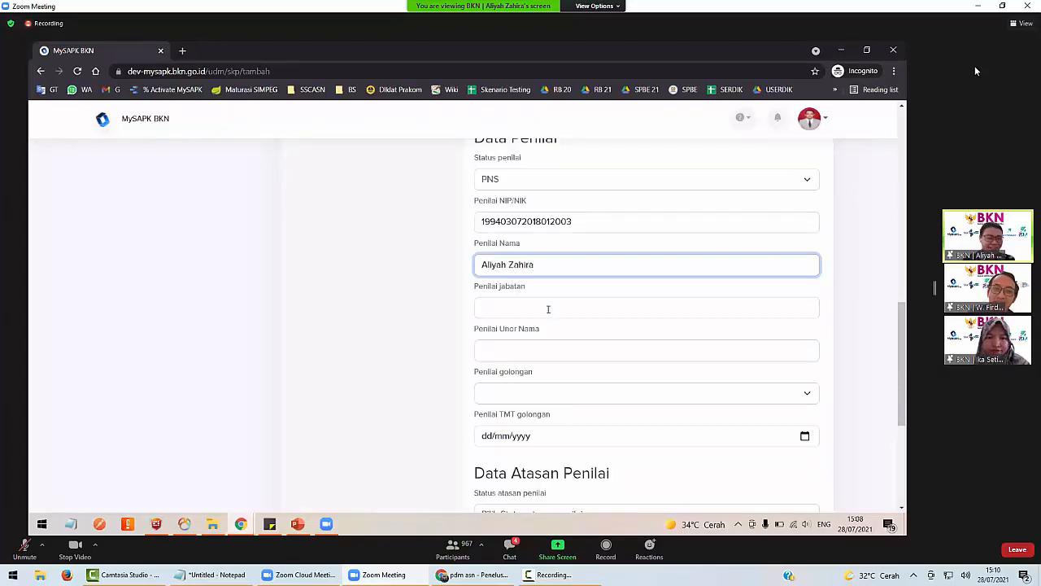
Enter the assessor's position Pranata Komputer and work unit Dit. PPSIASN.
left_click(548, 309)
type("Pramata")
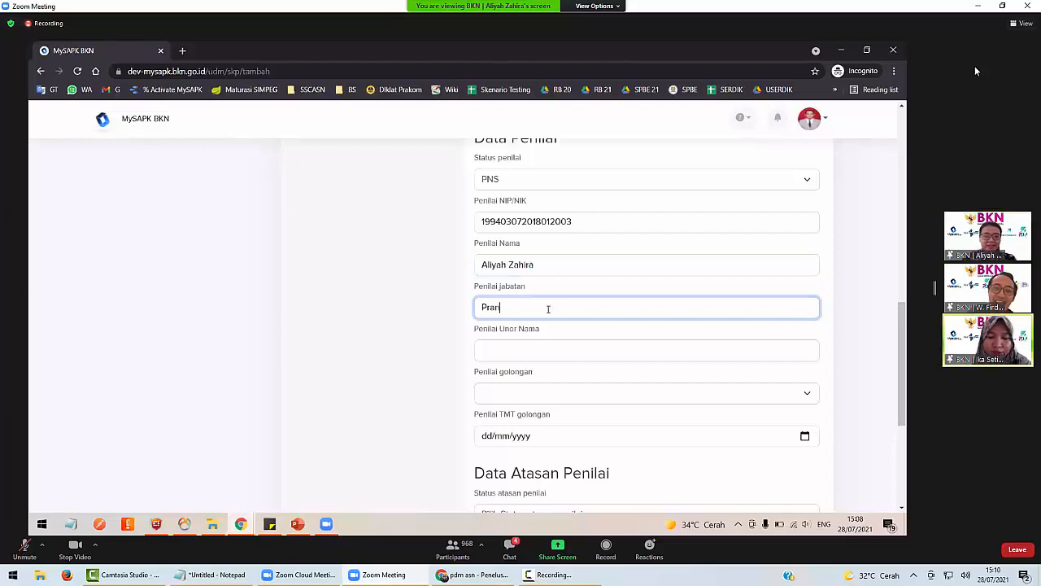
type("ata KOmputer")
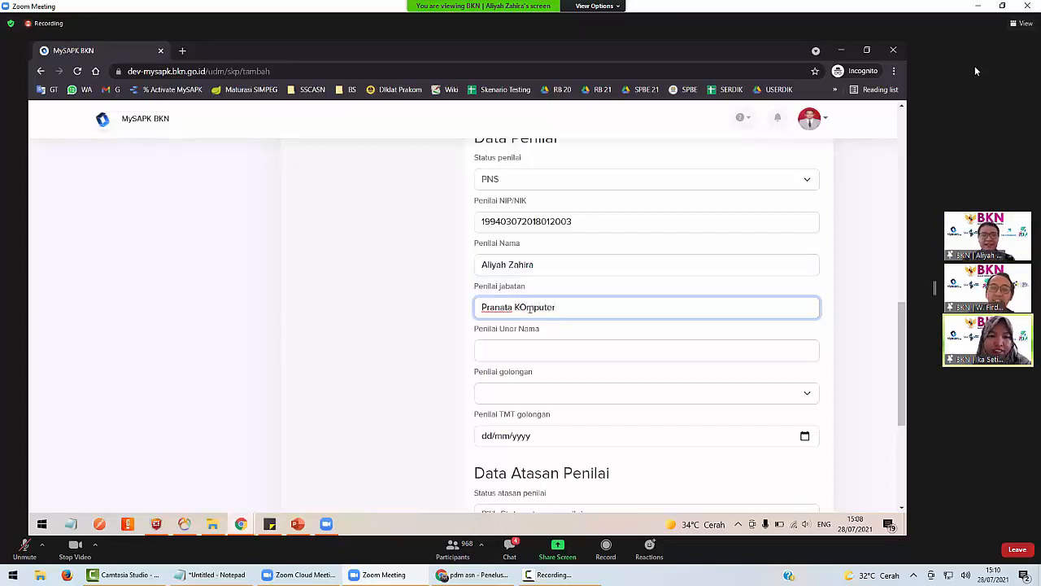
left_click(530, 308)
key("BackSpace")
type("o")
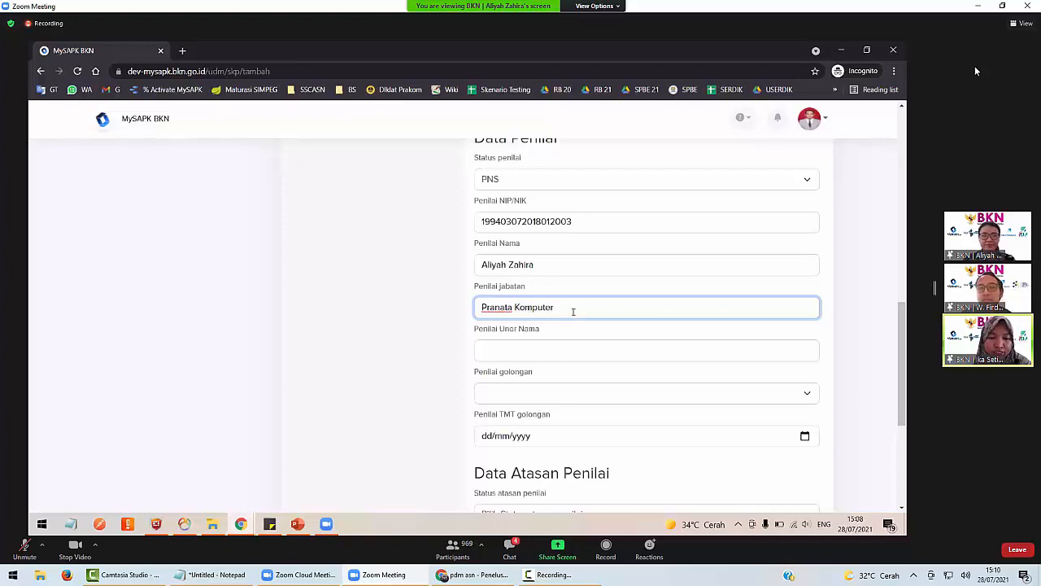
left_click(528, 351)
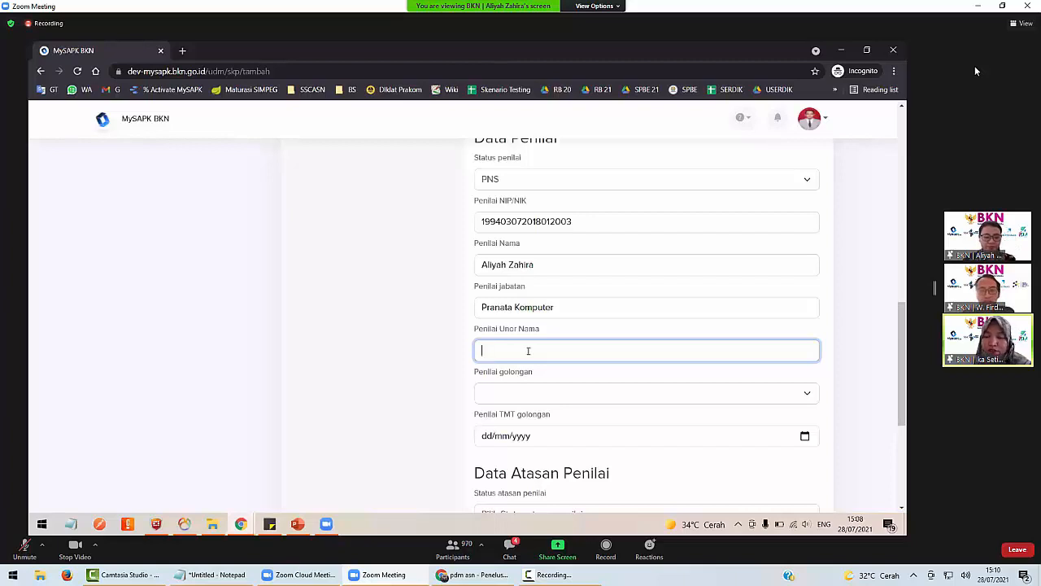
type("Dit")
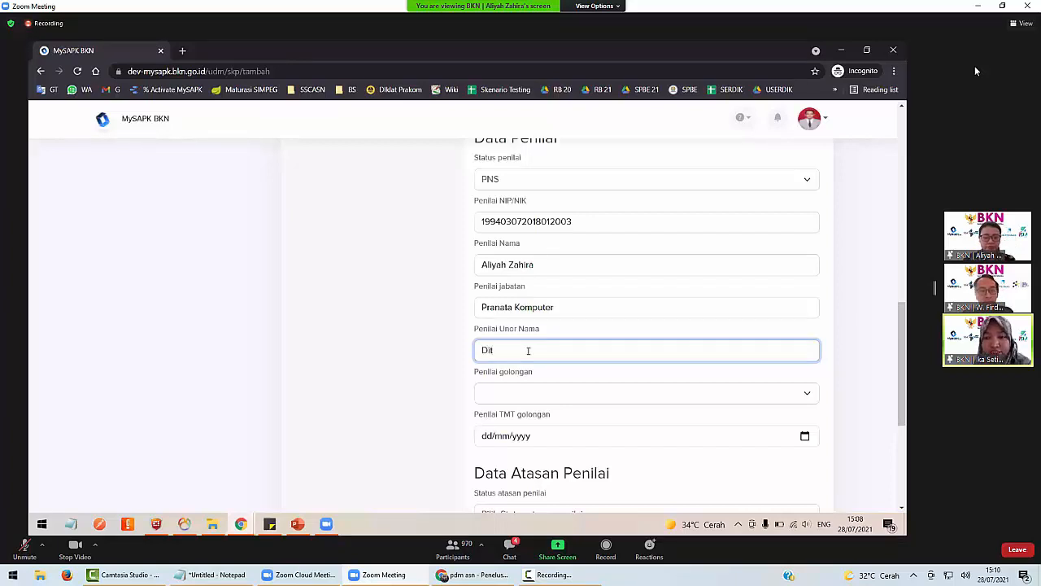
type(" PPSASN")
scroll(494, 334, "down", 1)
Set the assessor's grade to III/b with TMT golongan 28/07/2021.
left_click(494, 328)
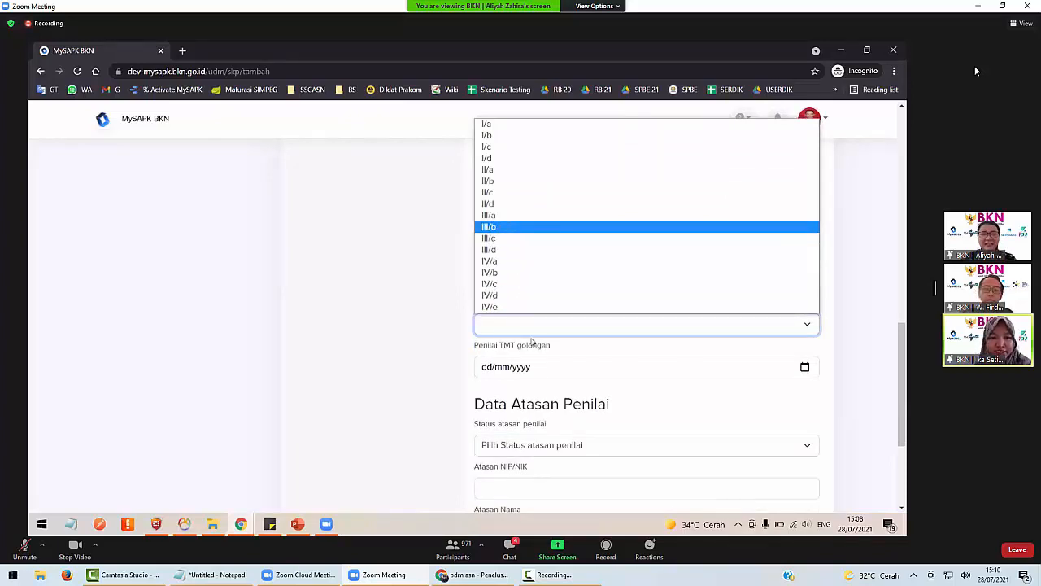
key("Return")
left_click(805, 367)
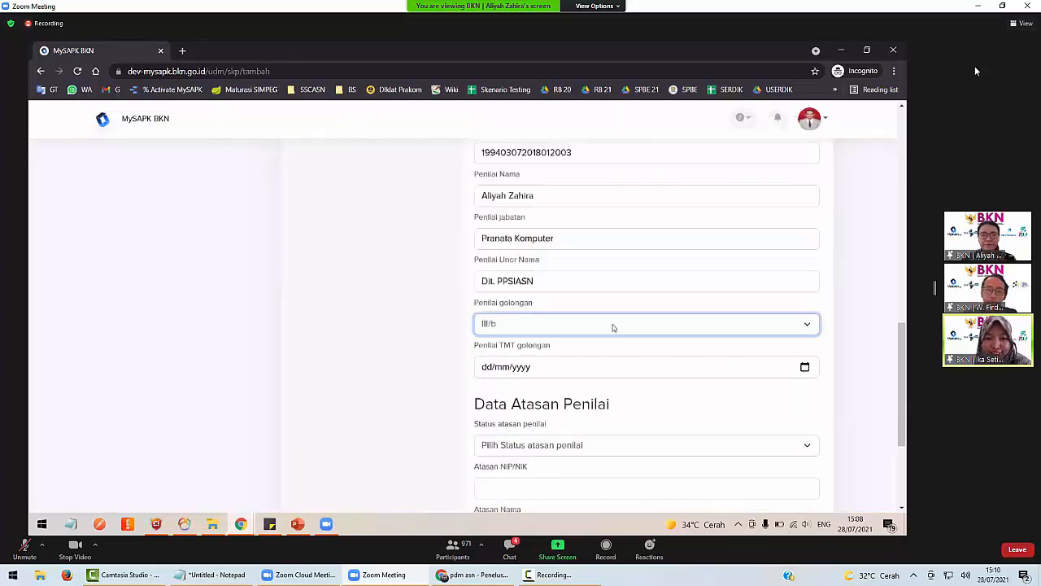
left_click(537, 310)
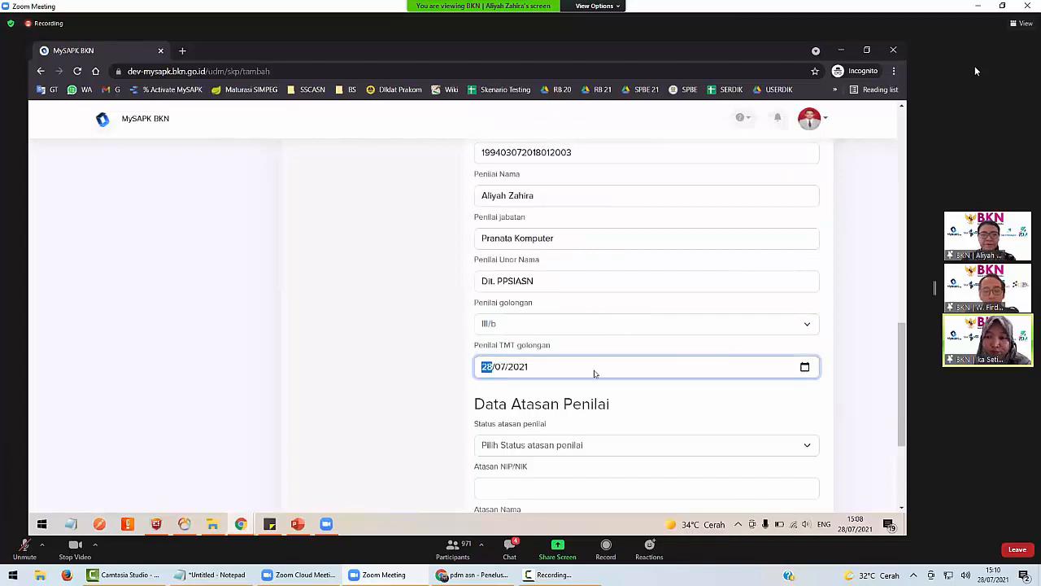
scroll(595, 373, "down", 1)
scroll(594, 373, "up", 3)
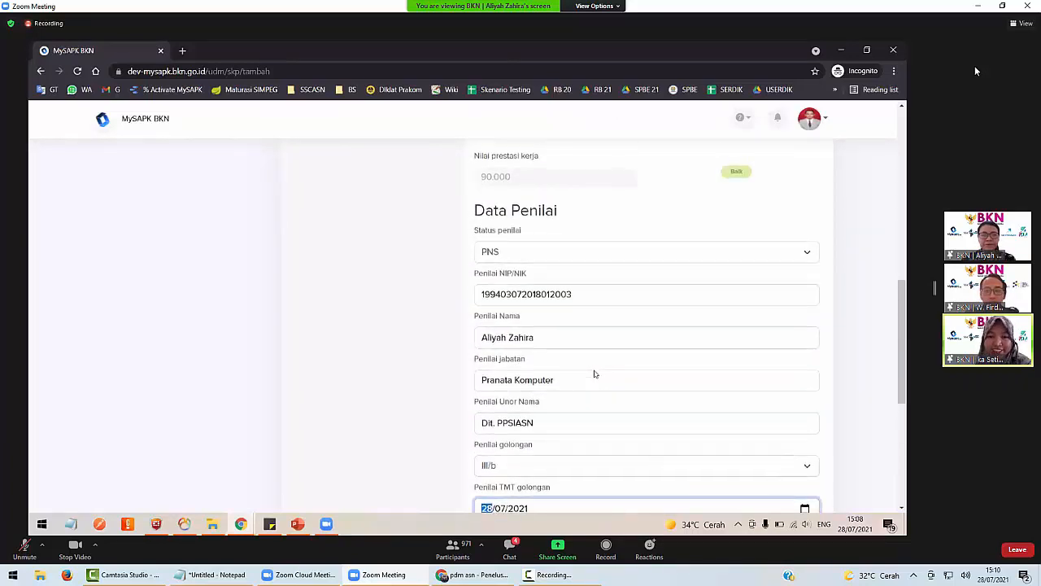
scroll(594, 370, "down", 4)
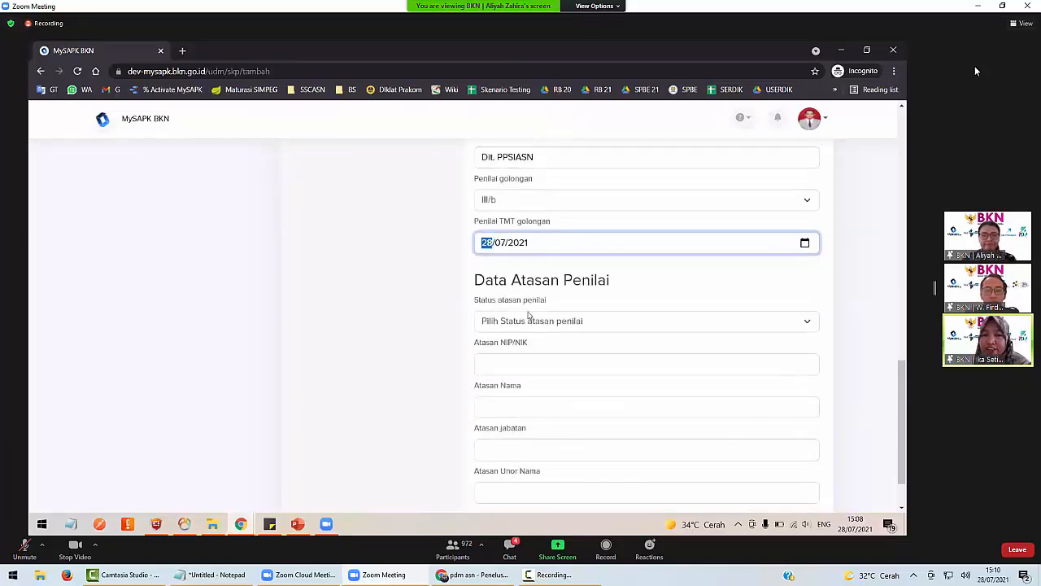
Set the superior's status to PNS and enter the superior's NIP and name.
left_click(497, 320)
left_click(489, 337)
left_click(488, 360)
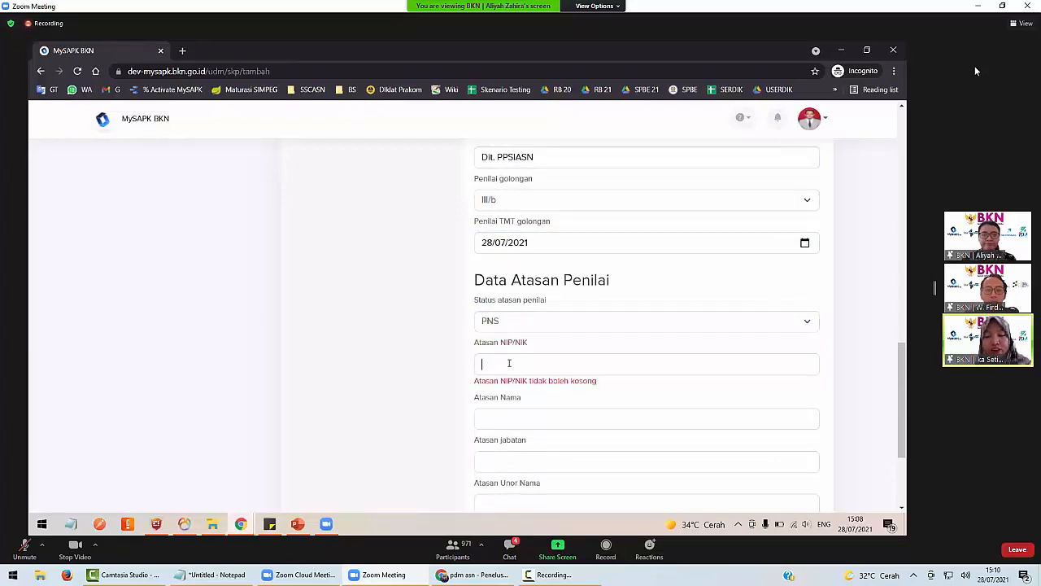
key("ctrl+v")
scroll(497, 362, "down", 1)
left_click(497, 362)
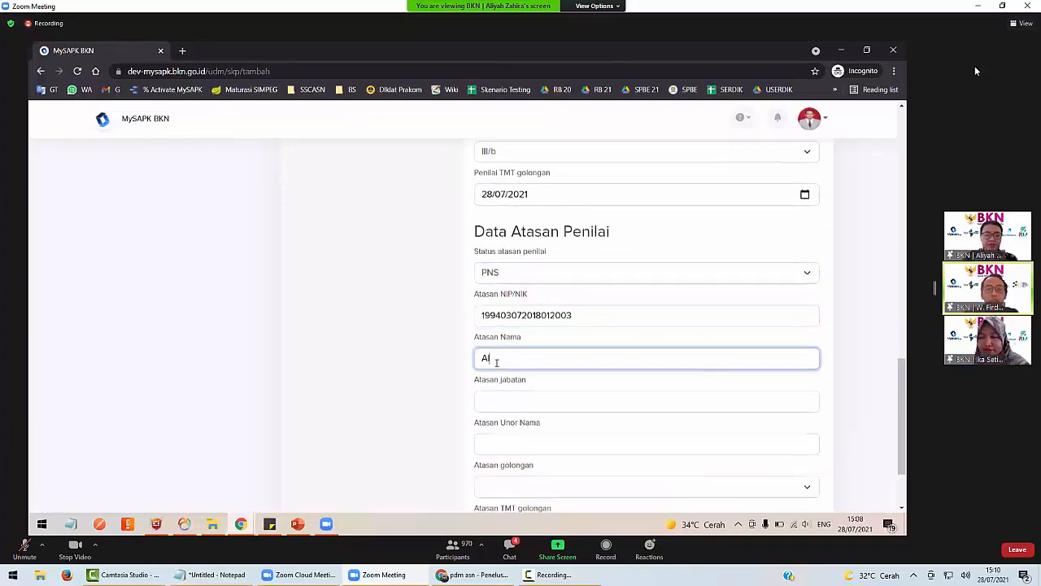
key("ctrl+a")
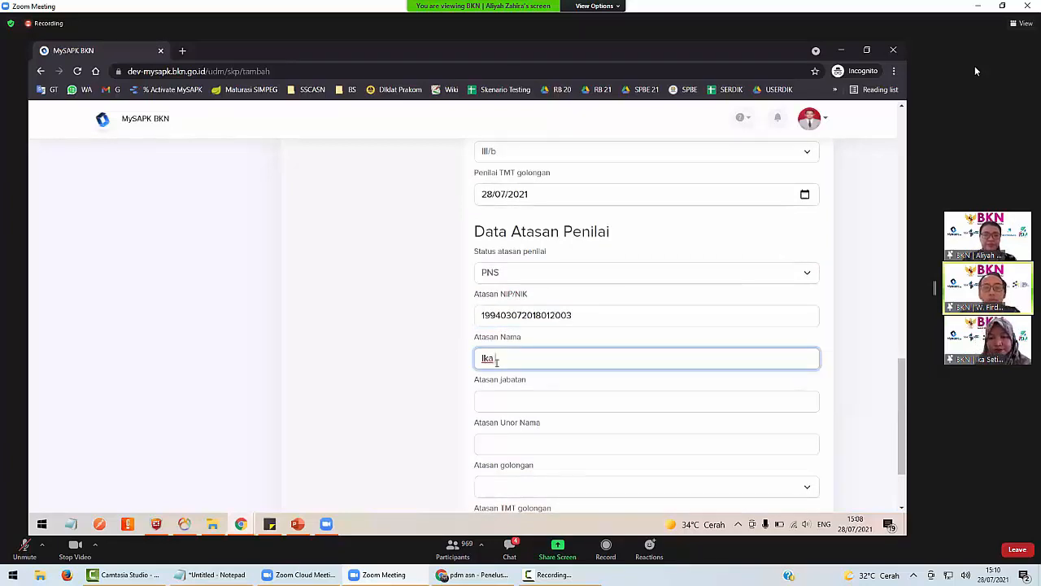
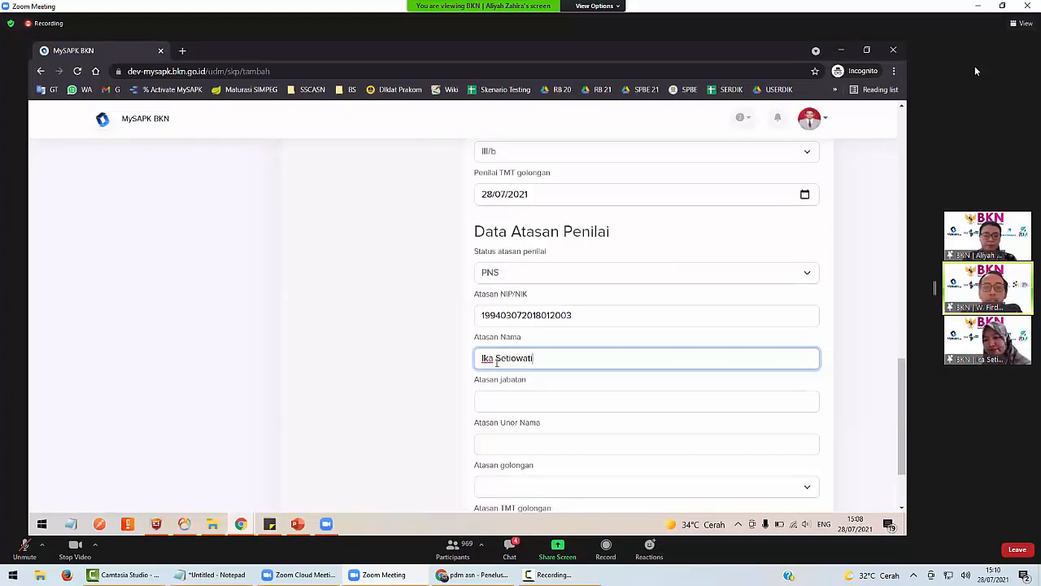
Enter the superior's position Pranata Komputer and unit Dit. PPSIASN.
scroll(496, 363, "down", 1)
left_click(498, 325)
type("P")
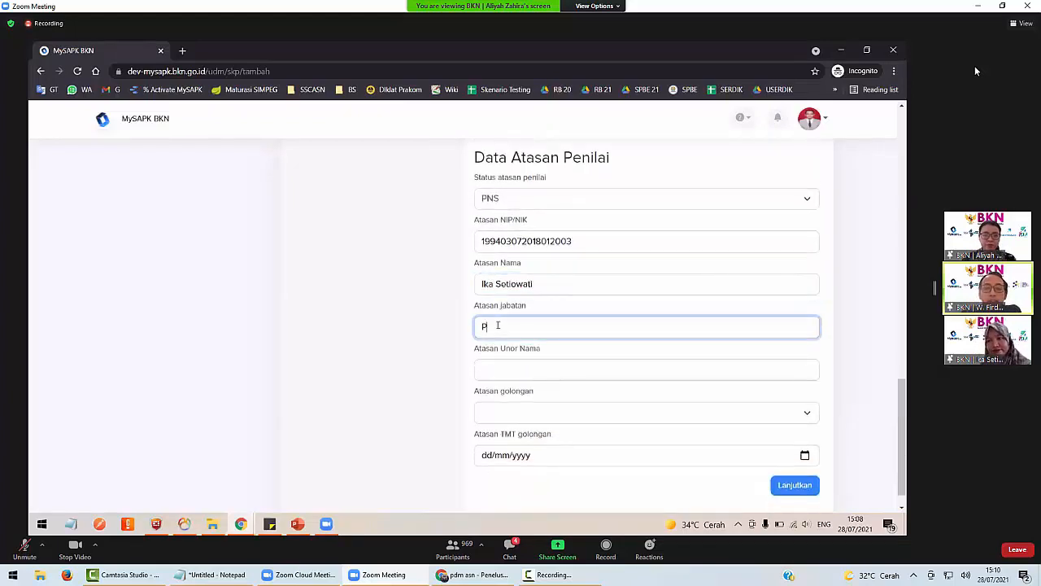
type("ranata K")
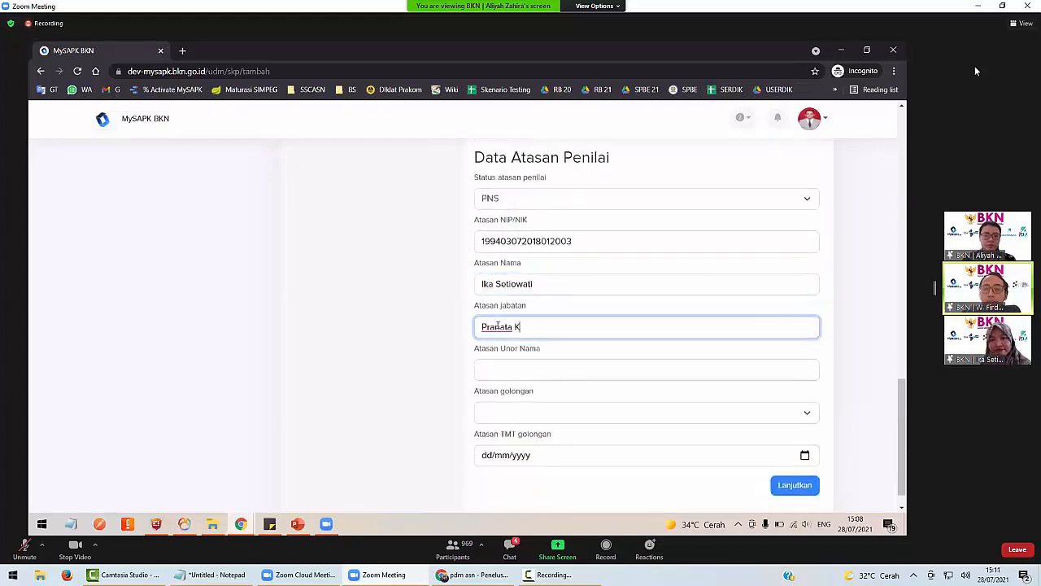
type("omputer")
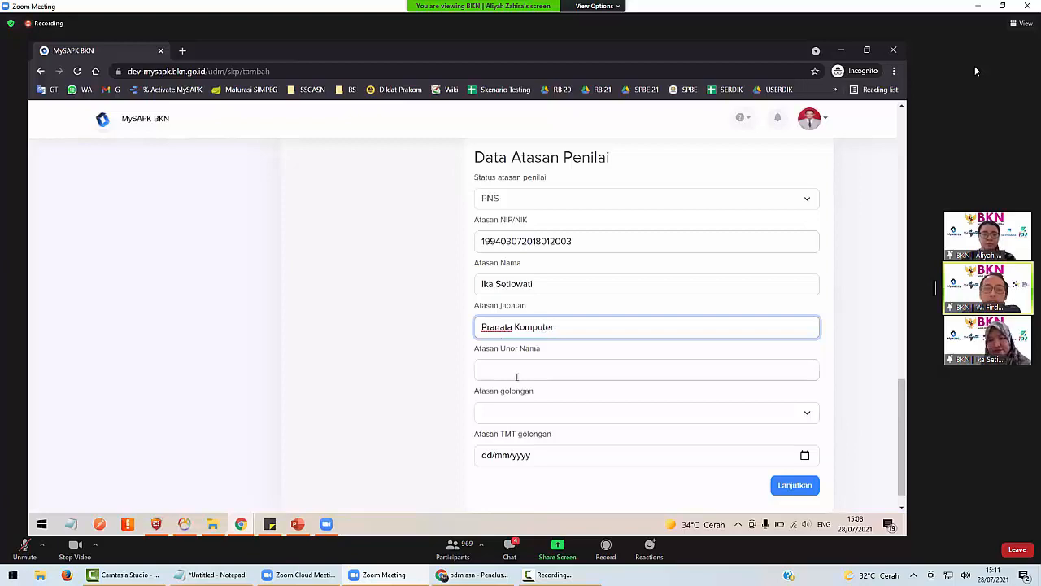
left_click(516, 377)
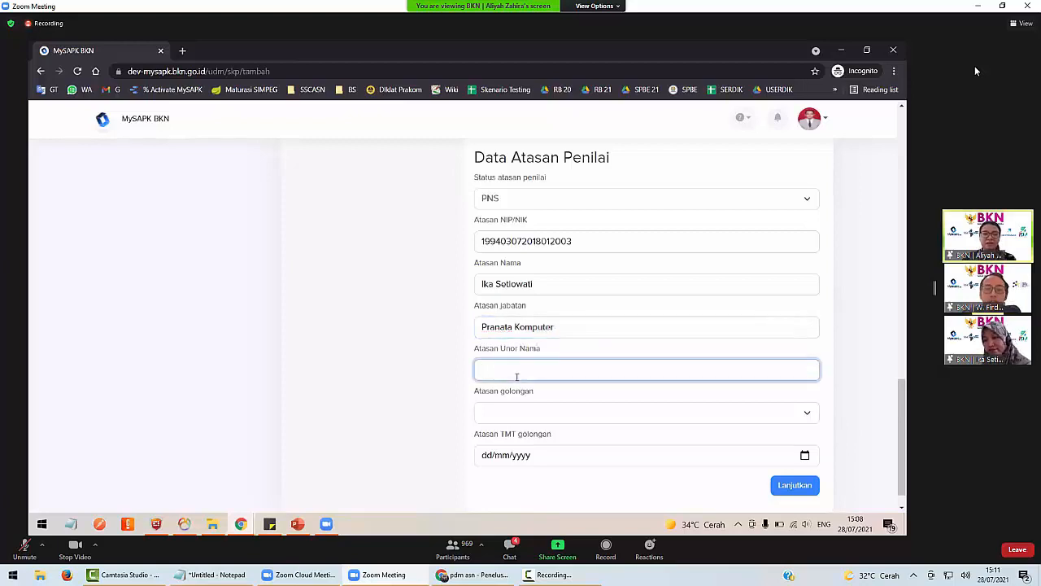
type("Dit")
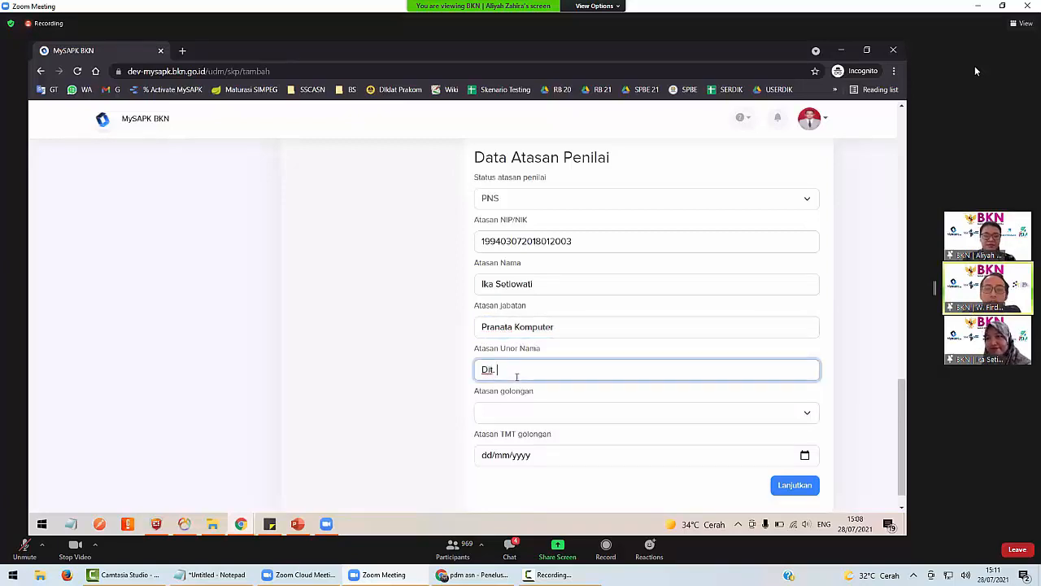
type(". PPSIASN")
scroll(517, 378, "down", 1)
Set the superior's grade to III/c with TMT golongan 28/07/2021.
left_click(494, 386)
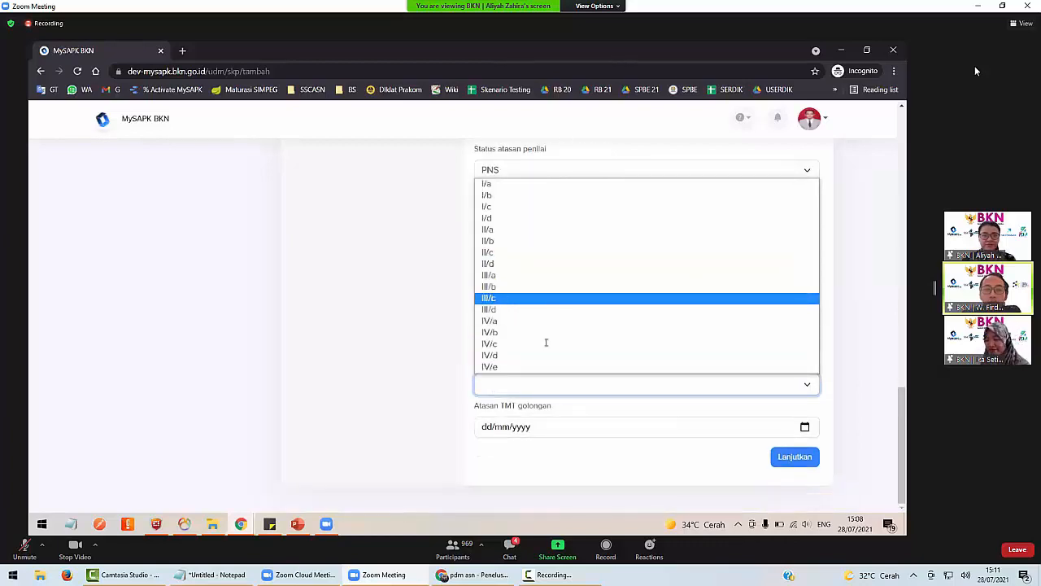
left_click(512, 299)
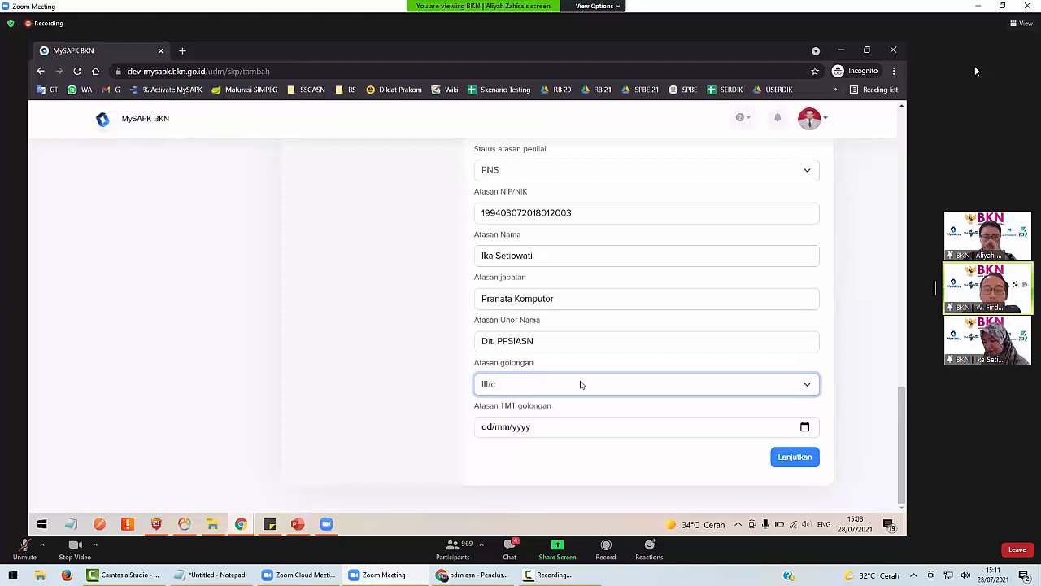
key("Tab")
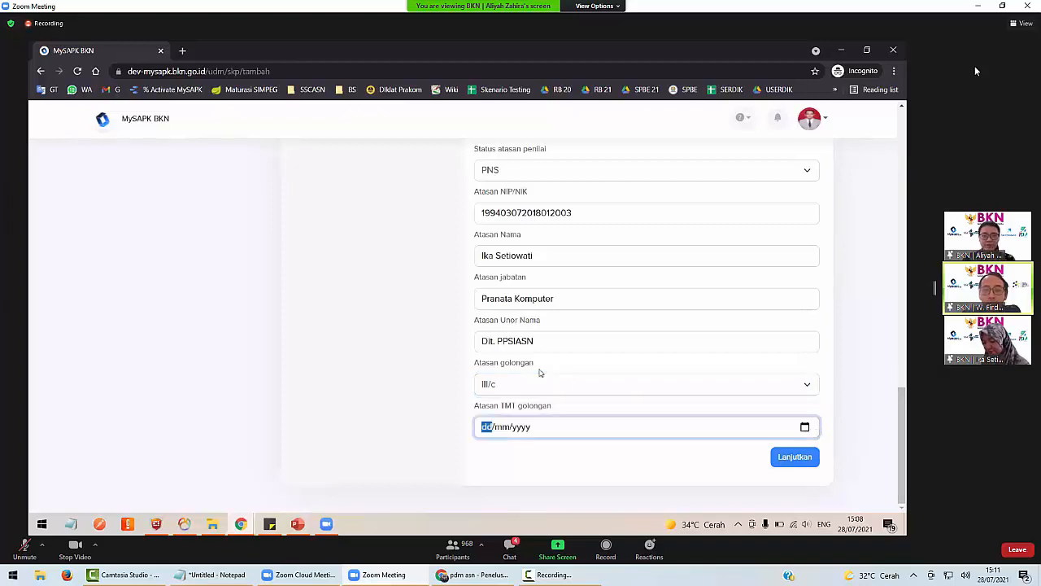
key("alt+Down")
left_click(537, 371)
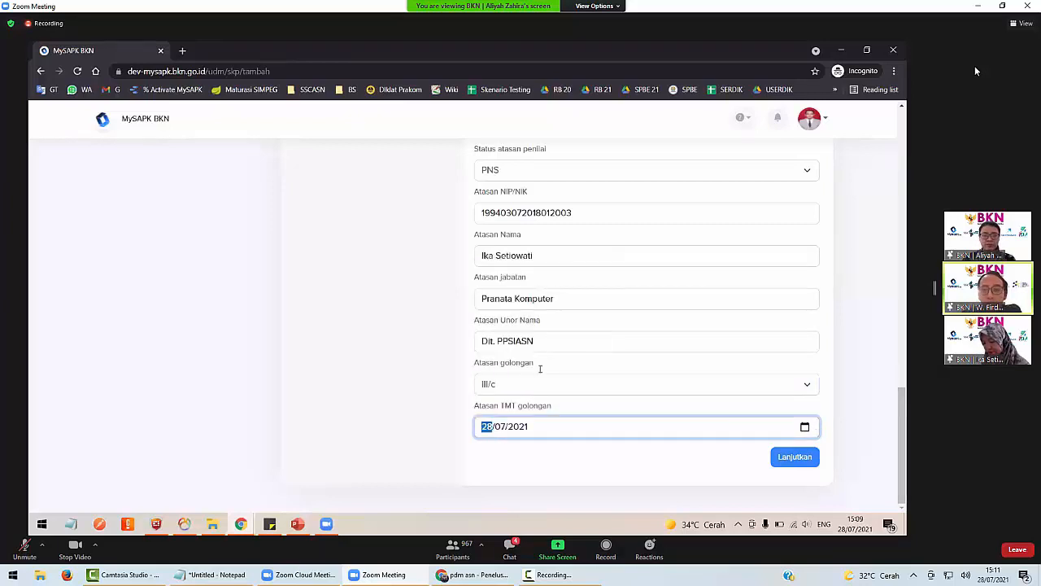
scroll(540, 368, "up", 3)
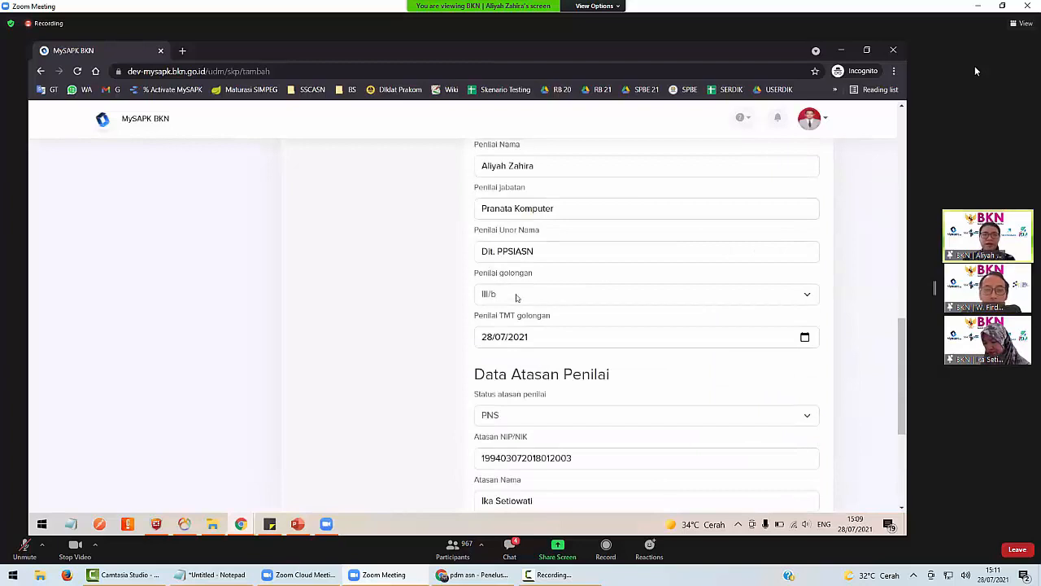
left_click_drag(516, 297, 527, 320)
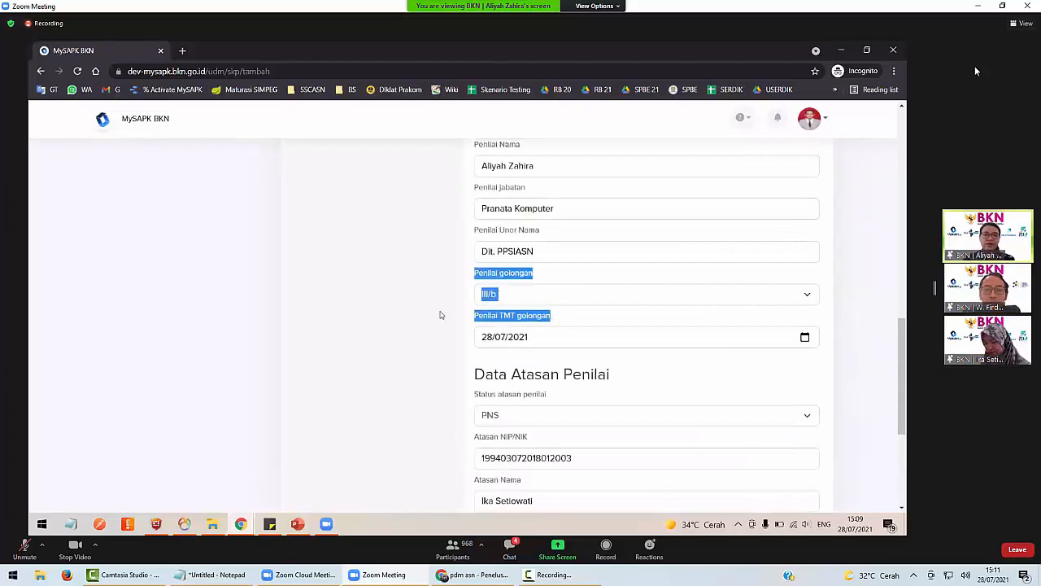
scroll(440, 315, "up", 1)
scroll(579, 374, "up", 1)
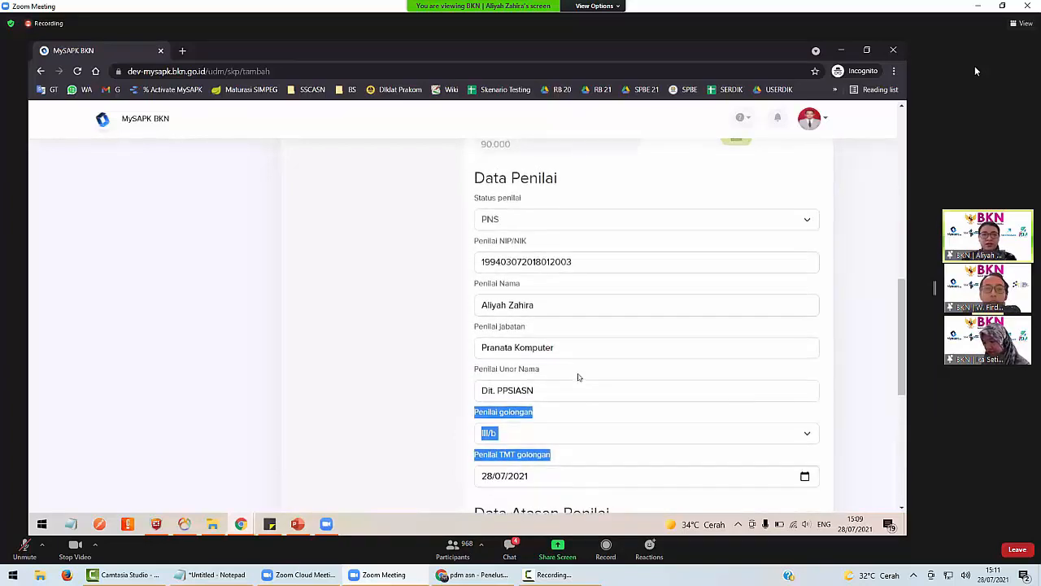
scroll(562, 399, "down", 2)
scroll(537, 390, "down", 3)
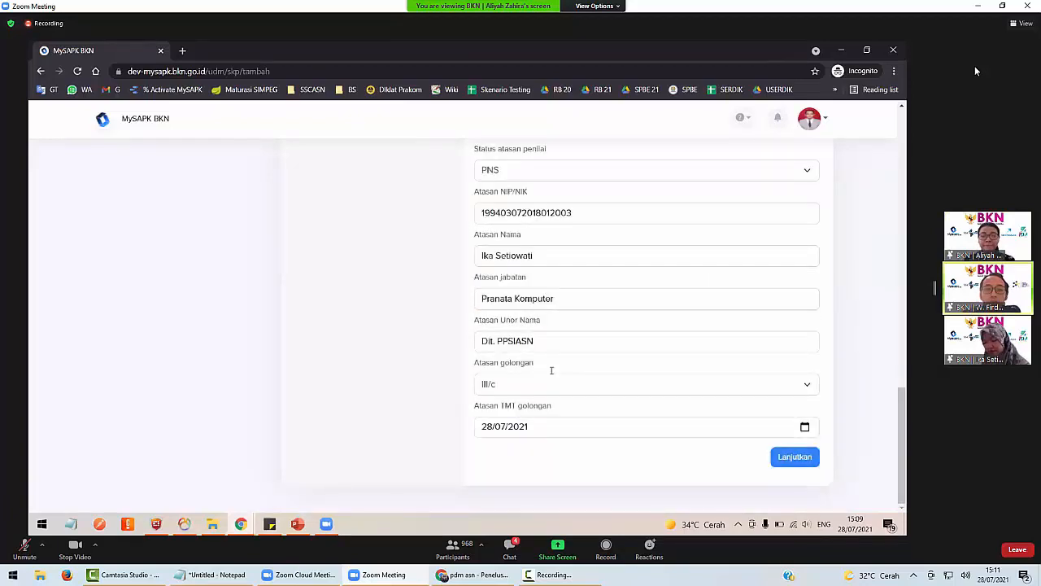
scroll(526, 315, "up", 6)
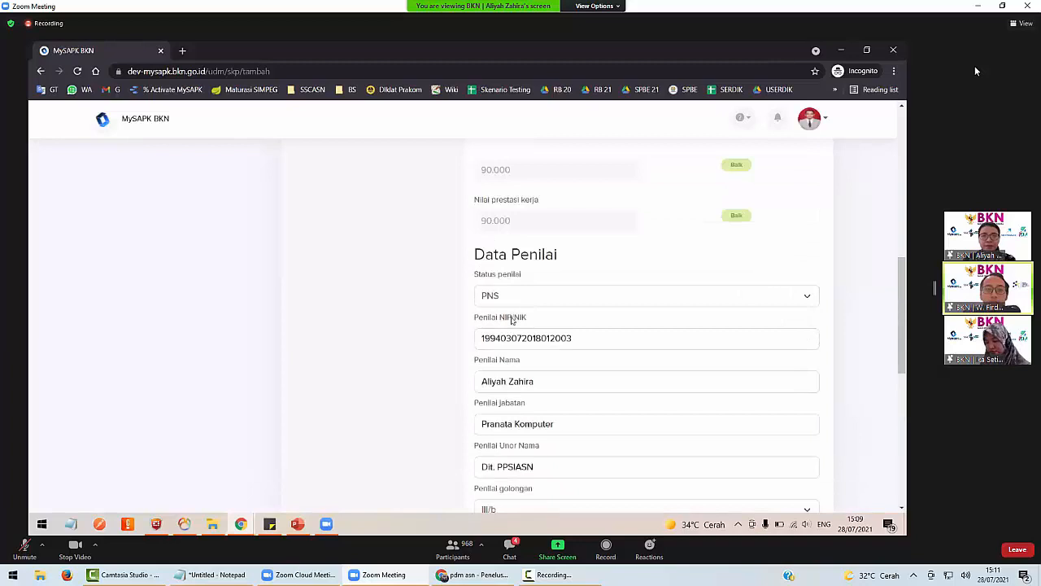
Change the appraiser's Status penilai to PPPK.
left_click(512, 297)
key("Down")
key("Return")
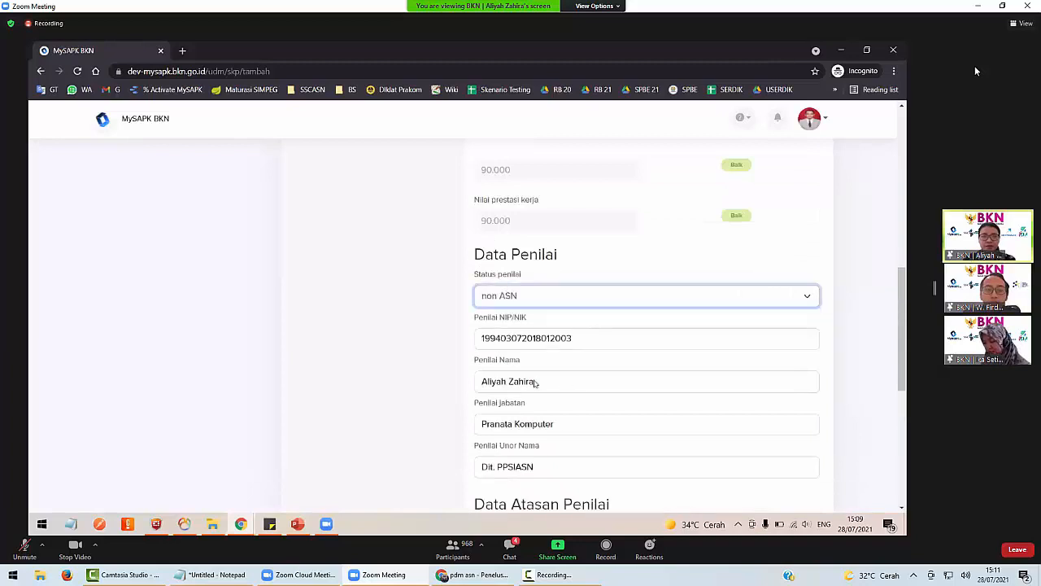
scroll(529, 354, "down", 2)
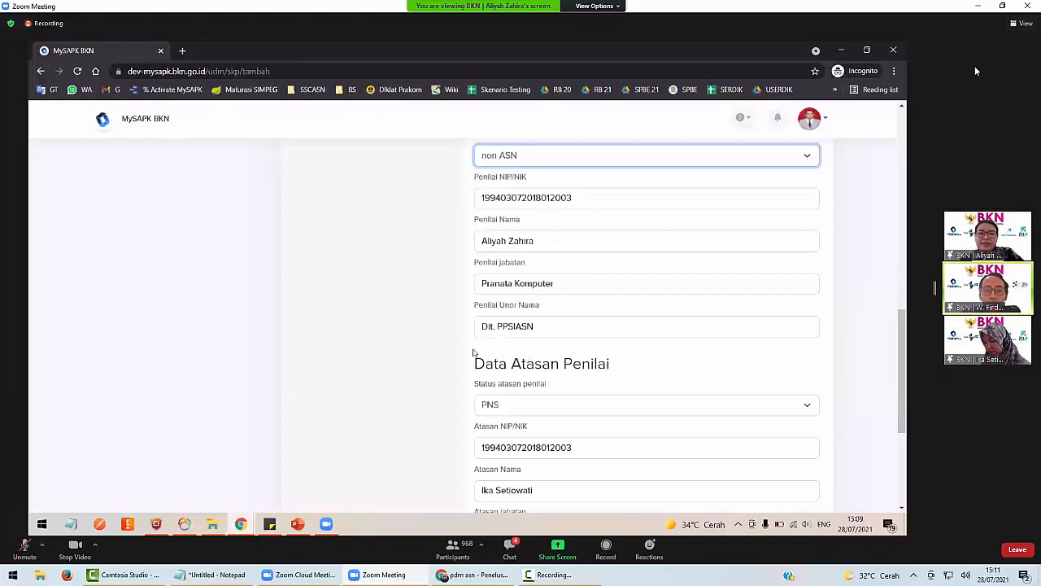
scroll(473, 352, "down", 2)
scroll(473, 353, "up", 1)
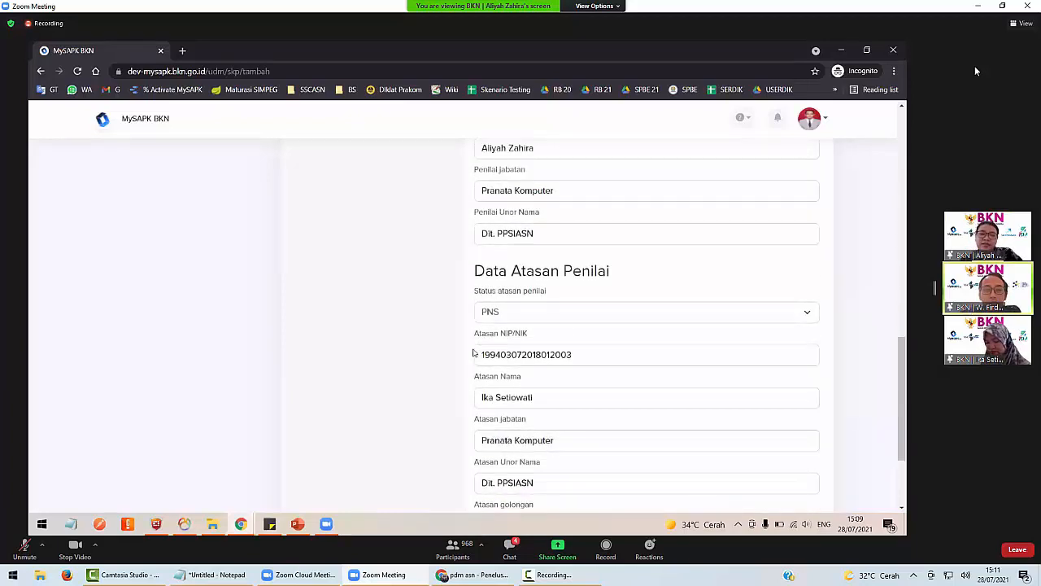
scroll(474, 353, "down", 2)
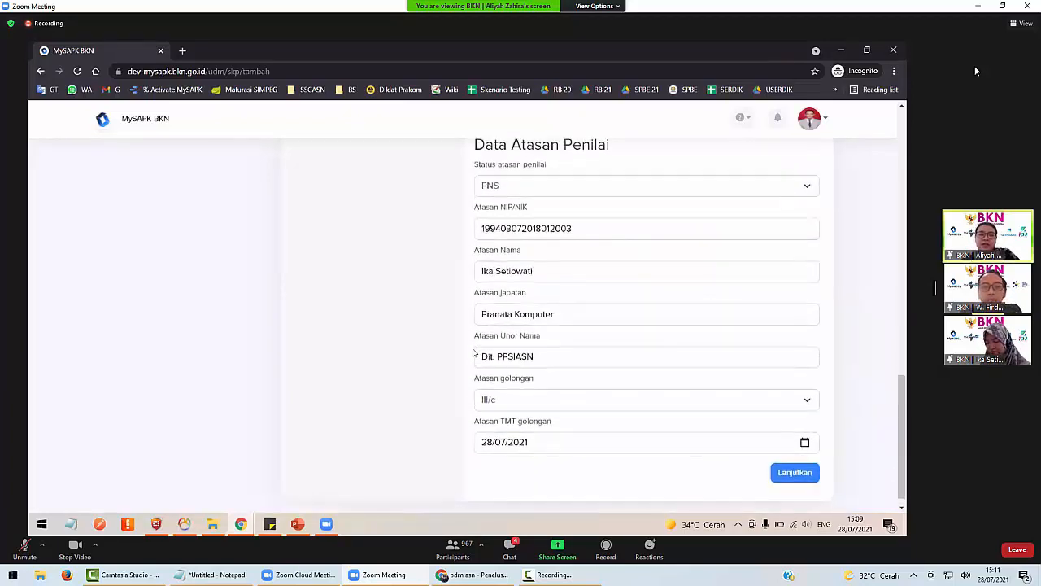
scroll(474, 352, "up", 4)
left_click(492, 198)
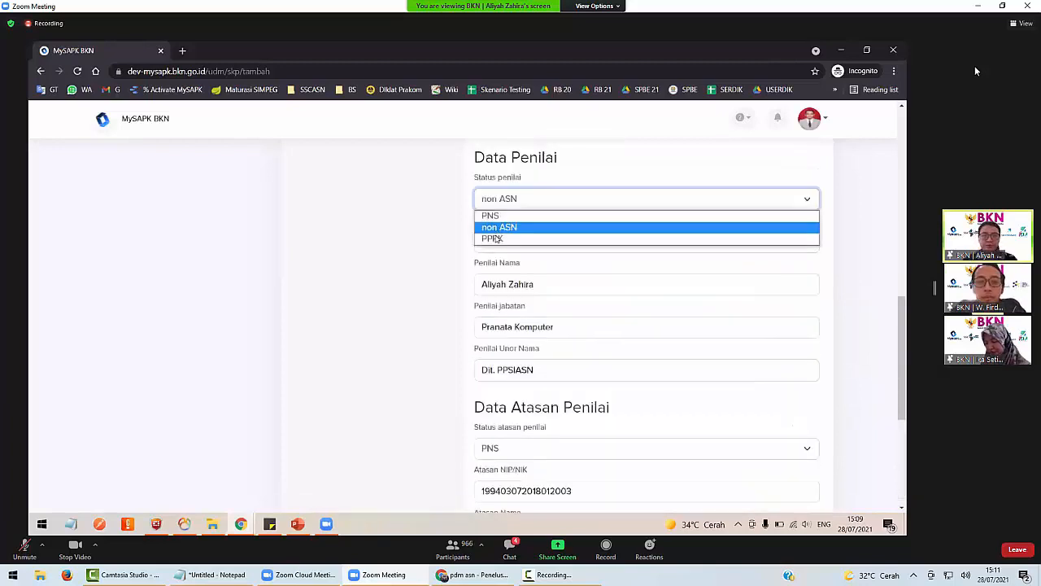
left_click(493, 238)
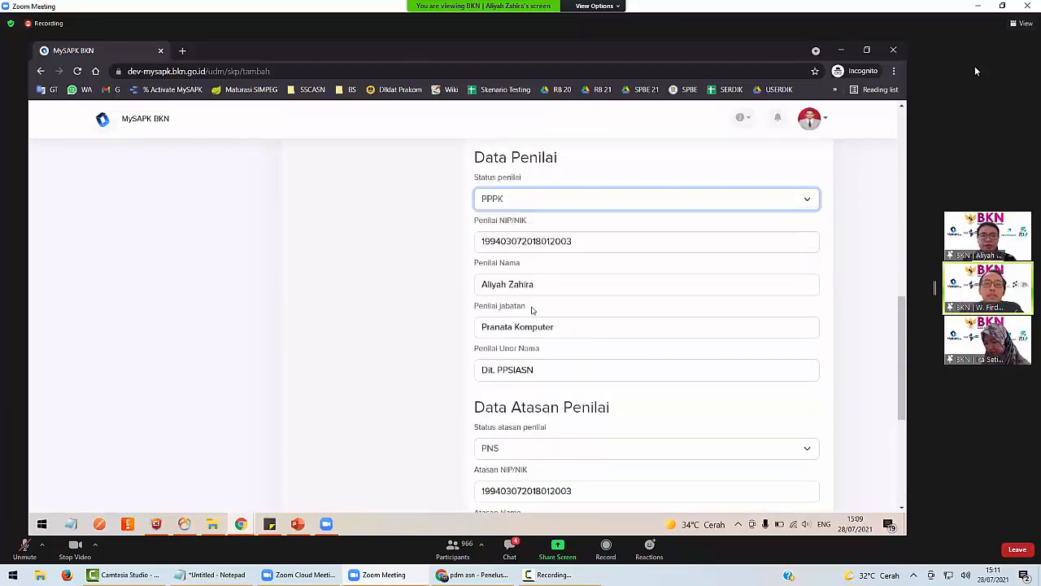
left_click(526, 196)
left_click(436, 327)
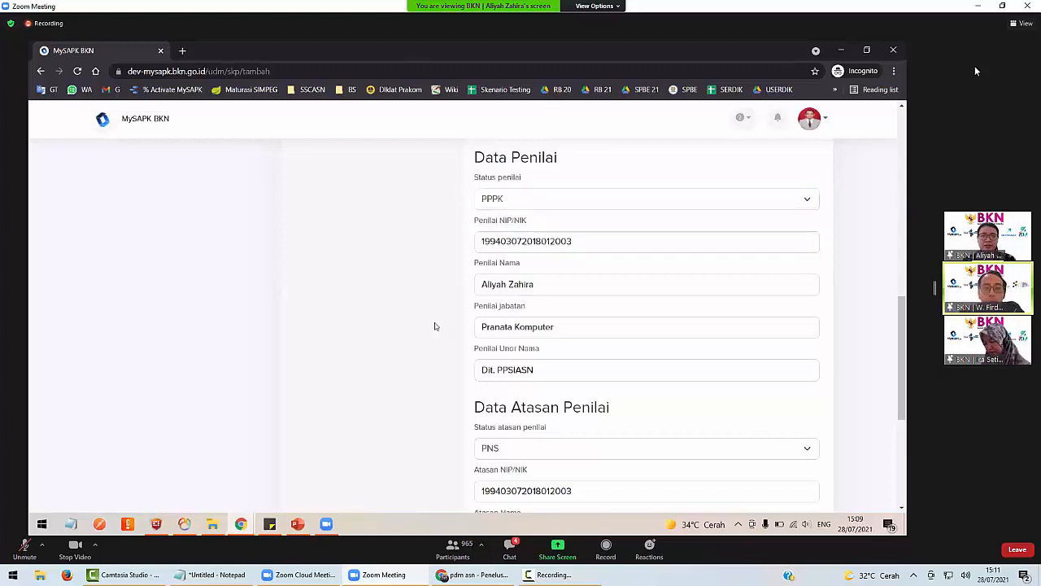
scroll(639, 345, "down", 4)
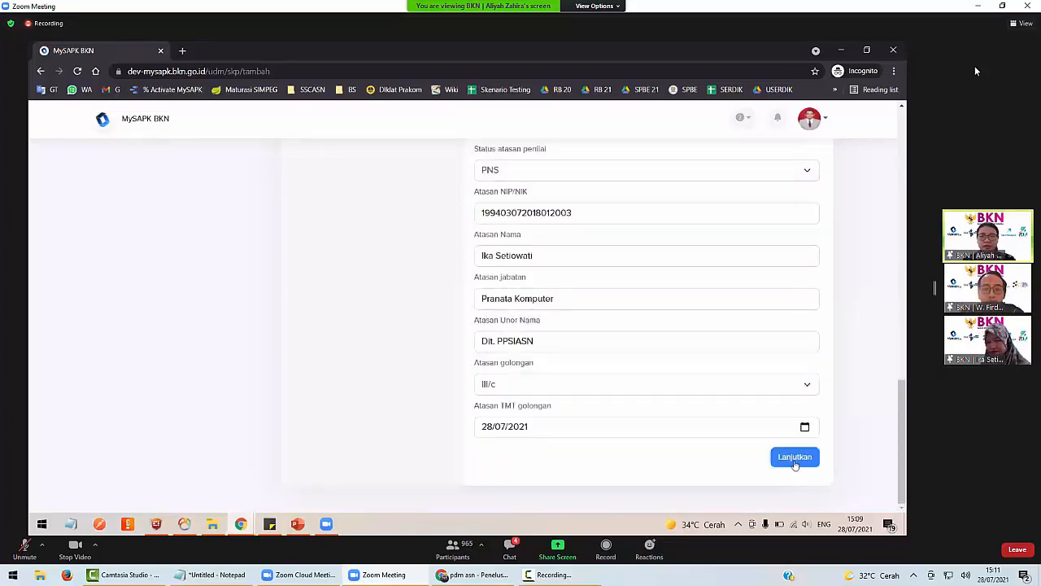
Upload Dok Realisasi SKP.pdf as the SKP supporting document (PDF, max 1MB).
left_click(795, 460)
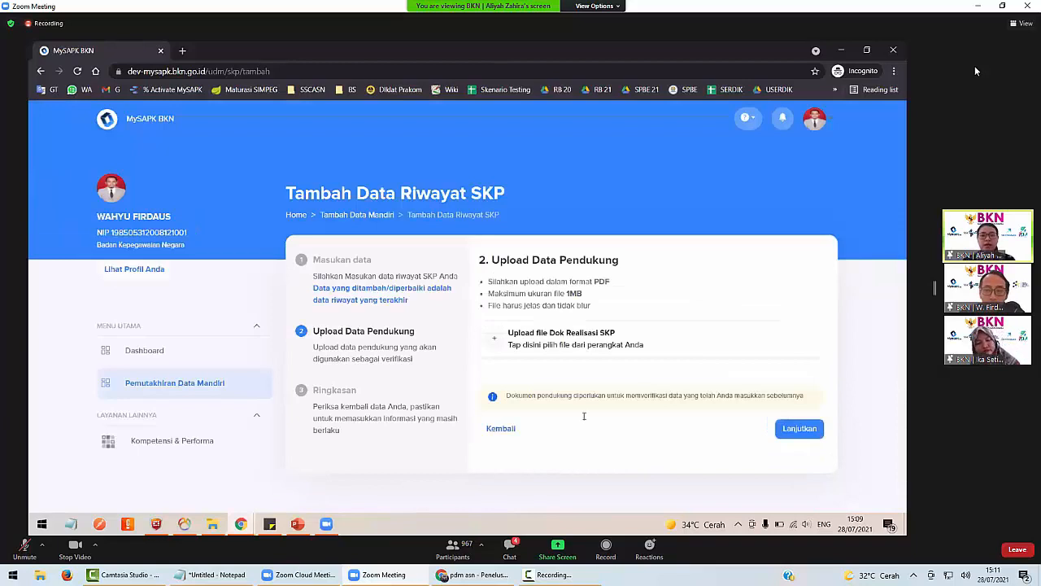
double_click(575, 293)
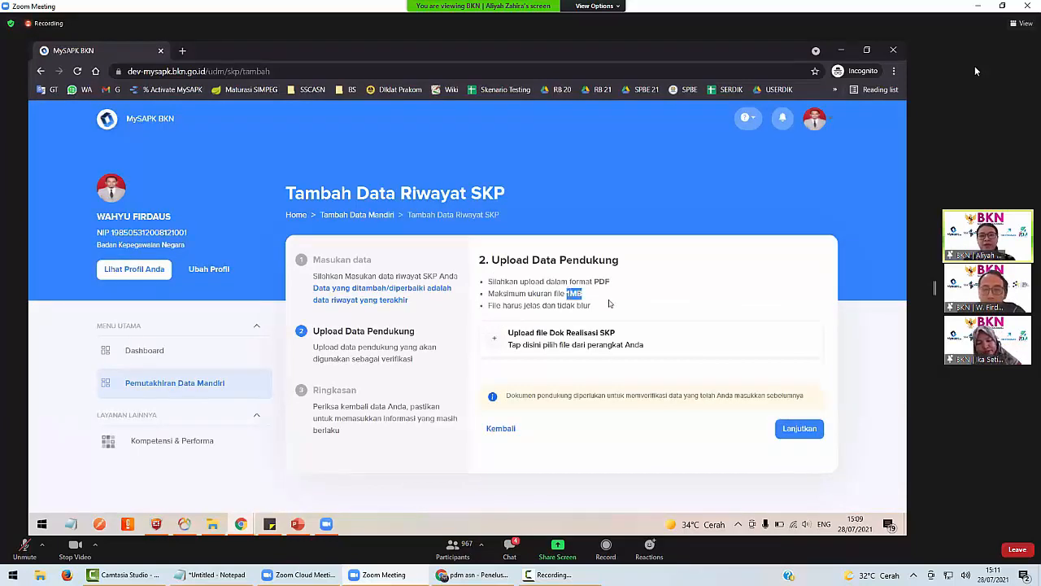
double_click(602, 281)
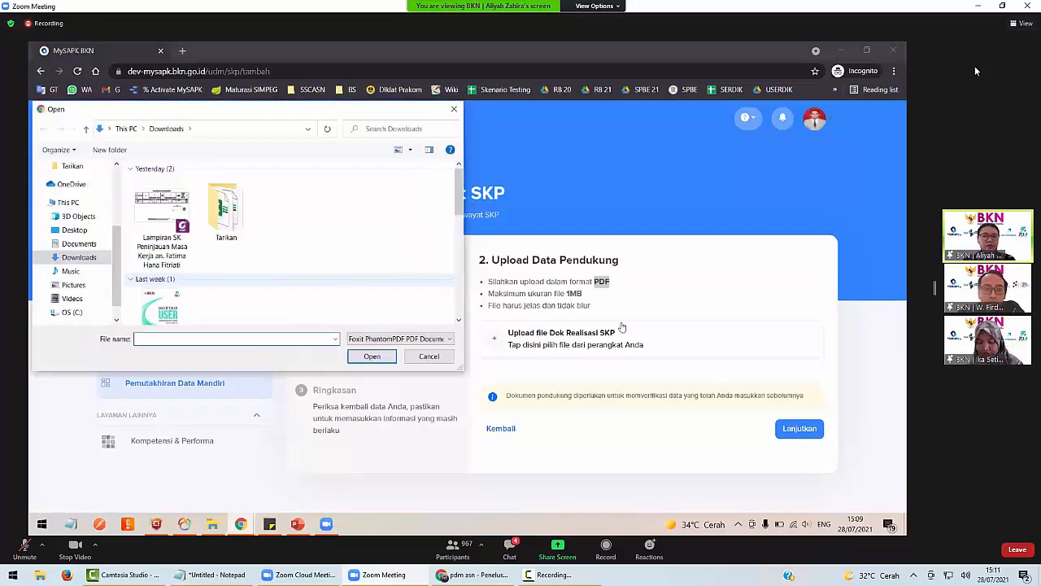
left_click(162, 224)
key("Return")
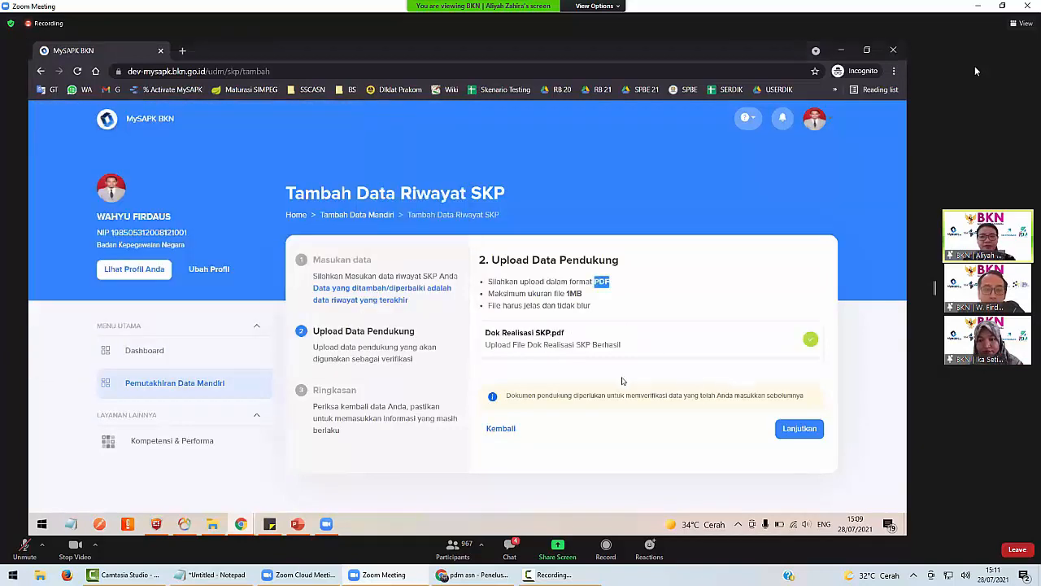
Continue to the Ringkasan summary and review it: Tahun 2020, scores 90, Jumlah 450.
left_click(801, 429)
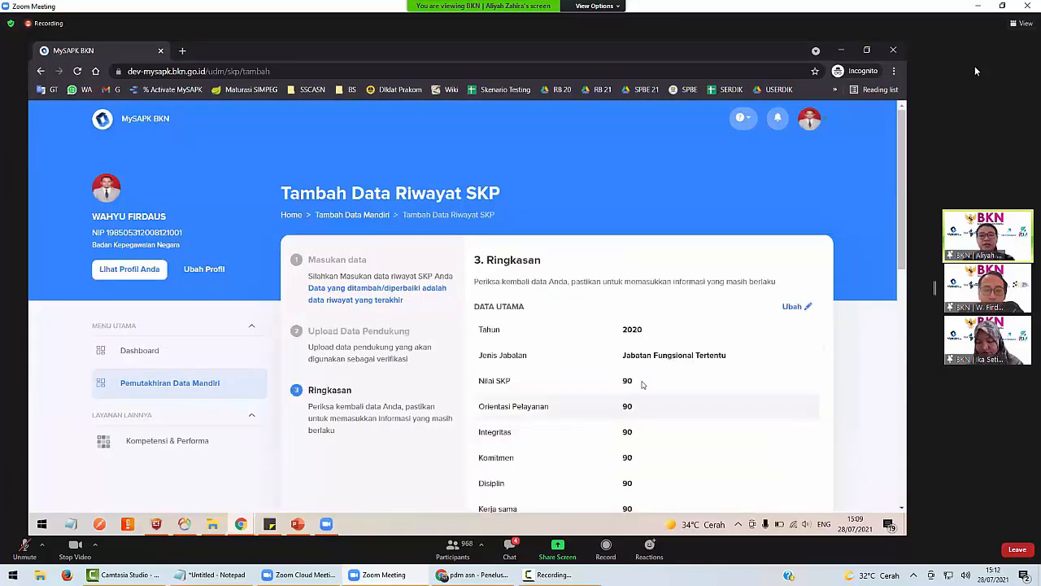
scroll(447, 262, "down", 1)
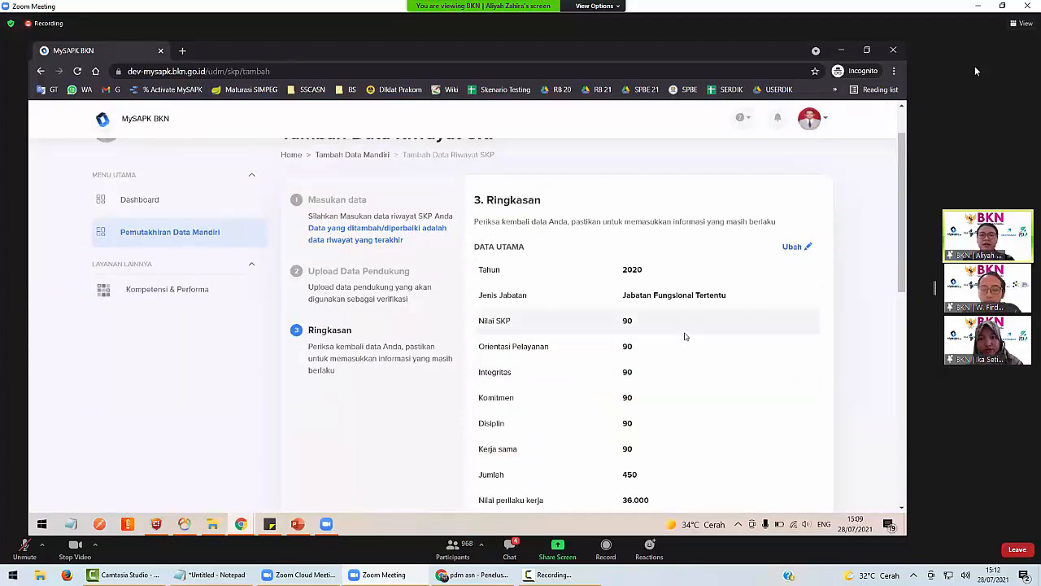
scroll(685, 336, "down", 1)
scroll(635, 319, "down", 1)
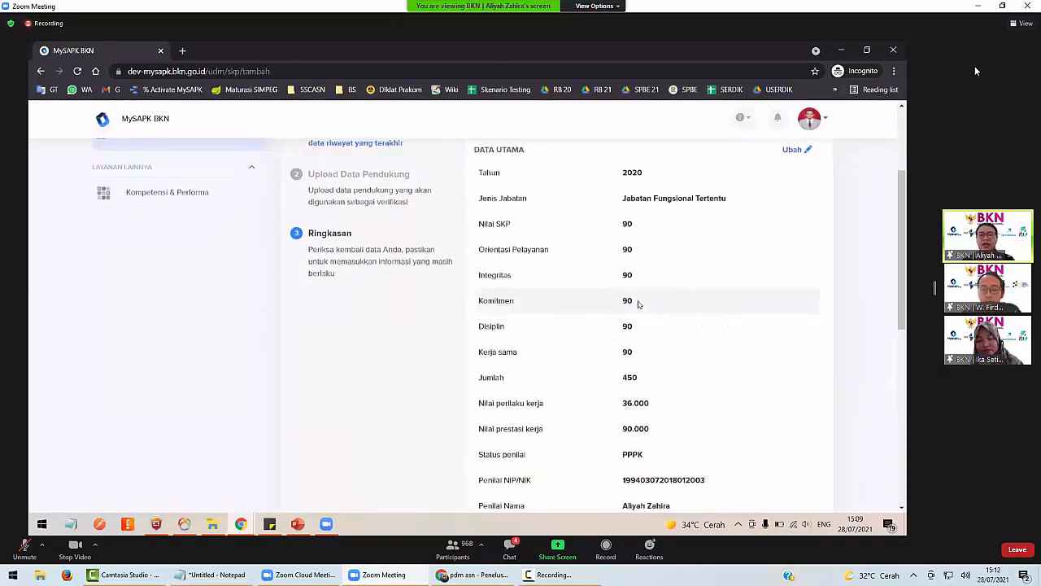
scroll(639, 305, "up", 2)
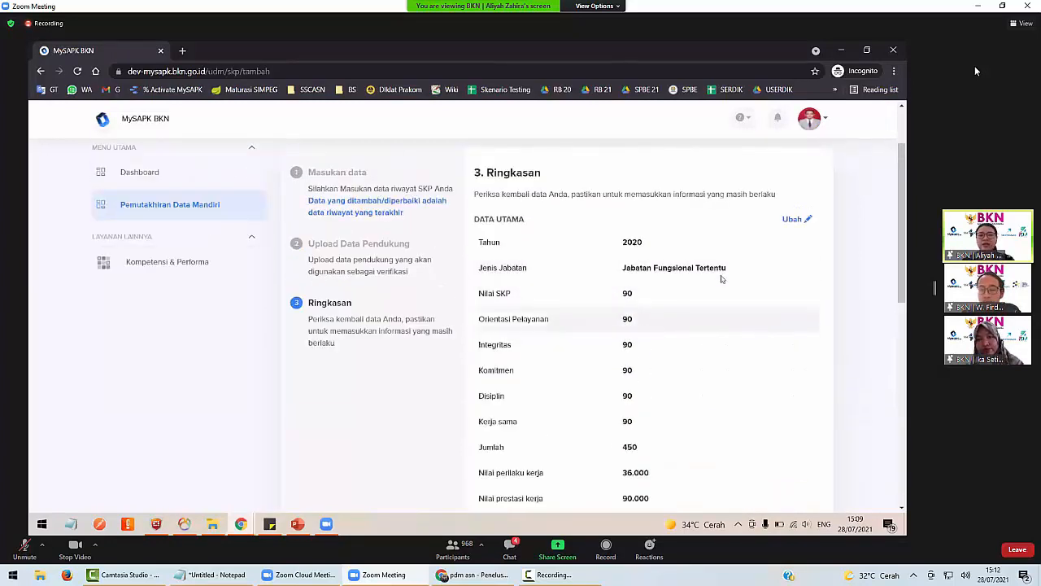
Go back from the summary to edit and change Orientasi Pelayanan to 95.
left_click(789, 220)
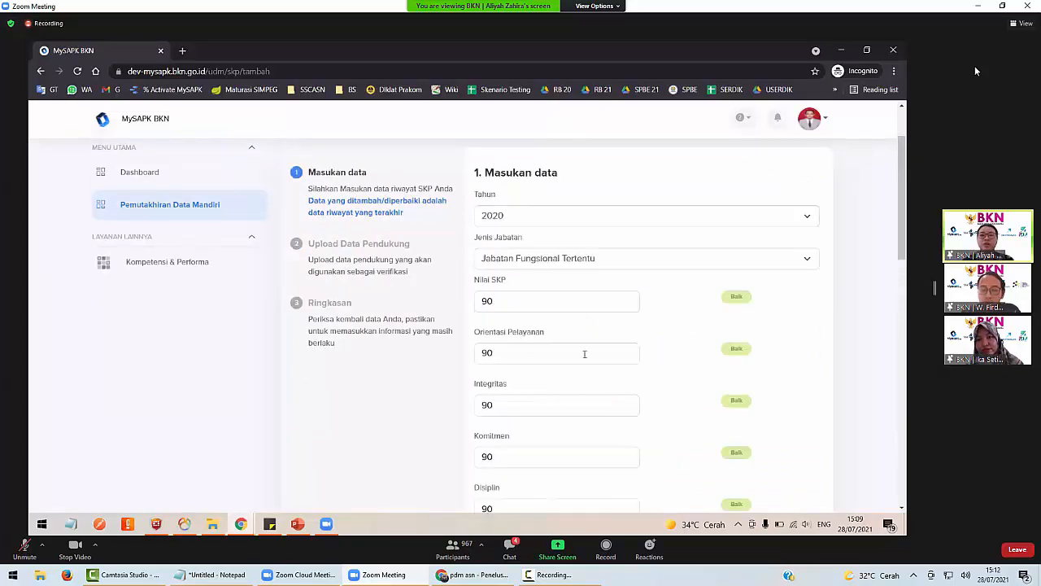
left_click(513, 361)
key("BackSpace")
key("BackSpace")
type("95")
scroll(513, 361, "down", 1)
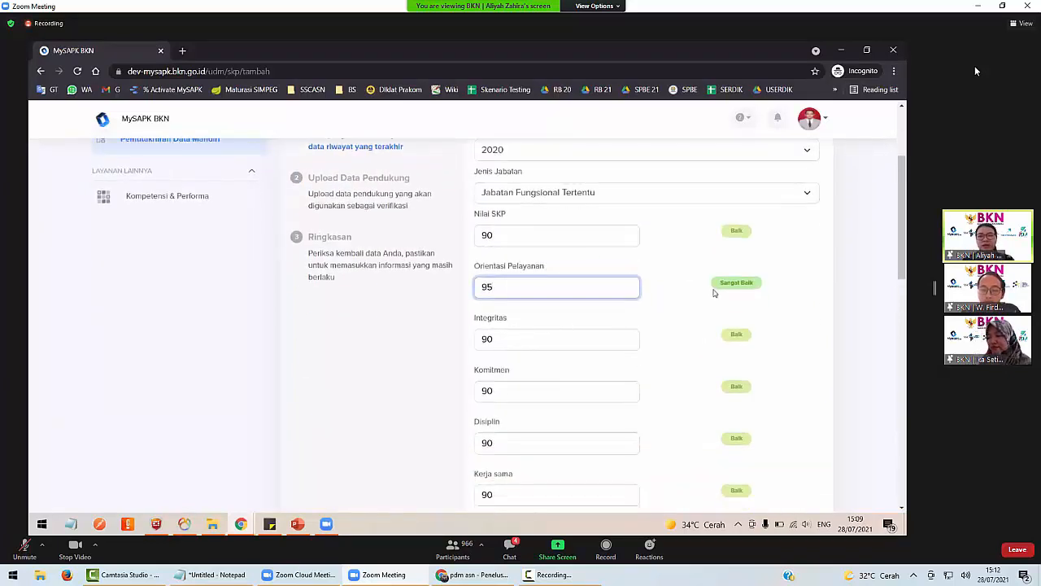
scroll(711, 386, "down", 3)
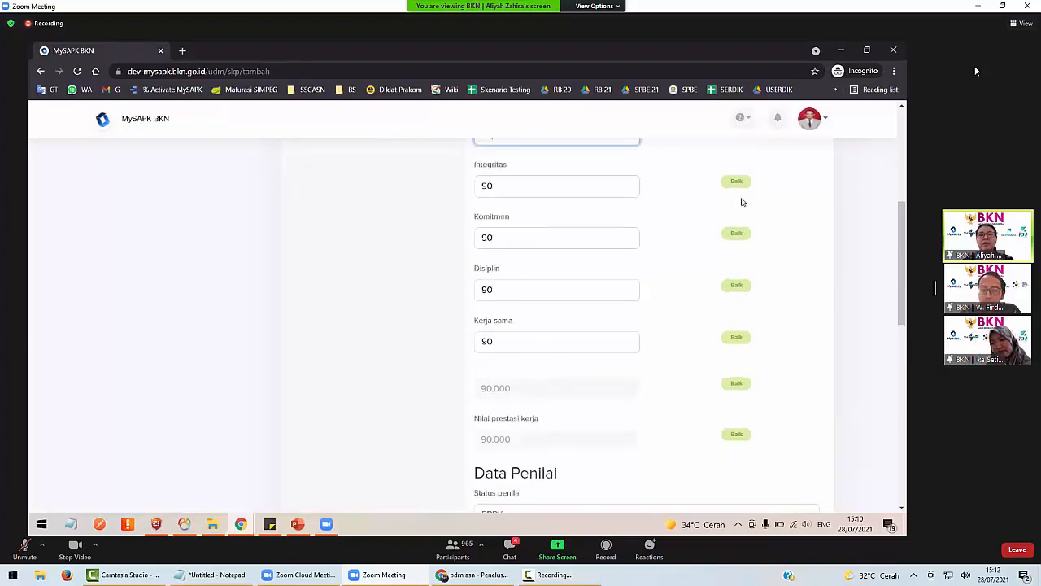
scroll(736, 244, "up", 3)
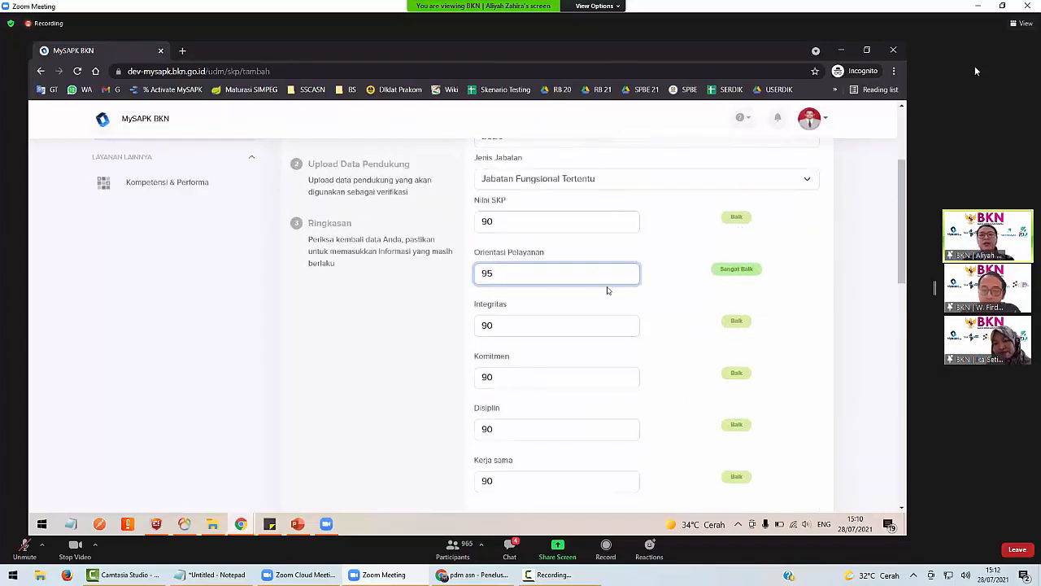
Set Integritas to 70 and Komitmen to 50.
left_click(534, 319)
key("BackSpace")
key("BackSpace")
type("80")
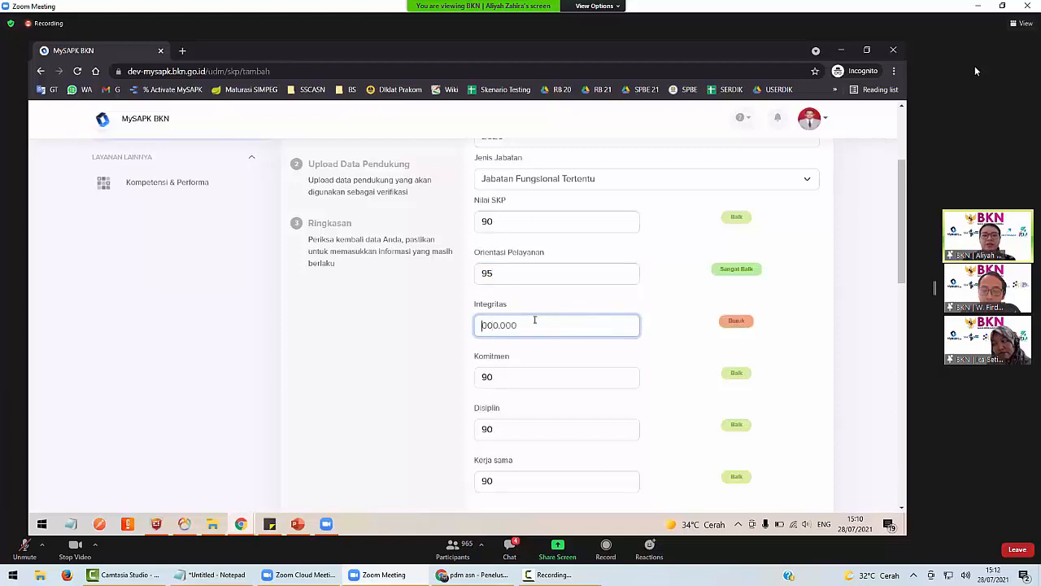
key("BackSpace")
key("BackSpace")
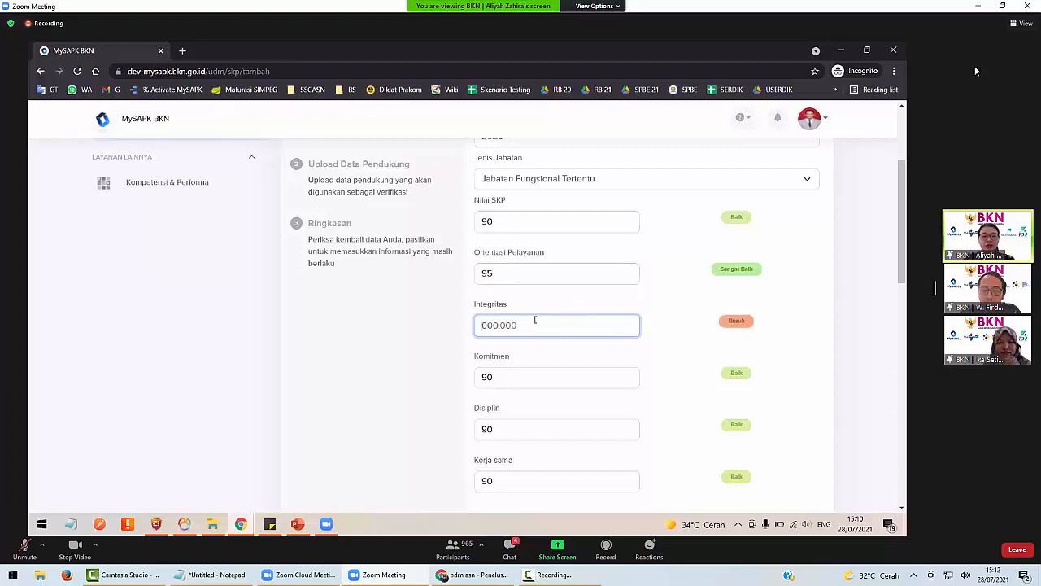
type("70")
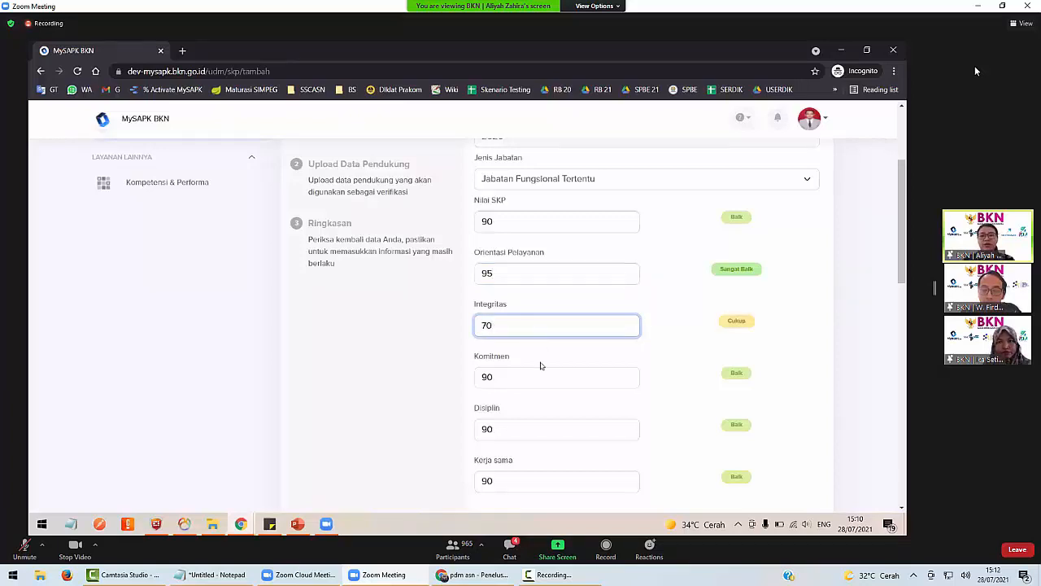
left_click(538, 385)
key("BackSpace")
key("BackSpace")
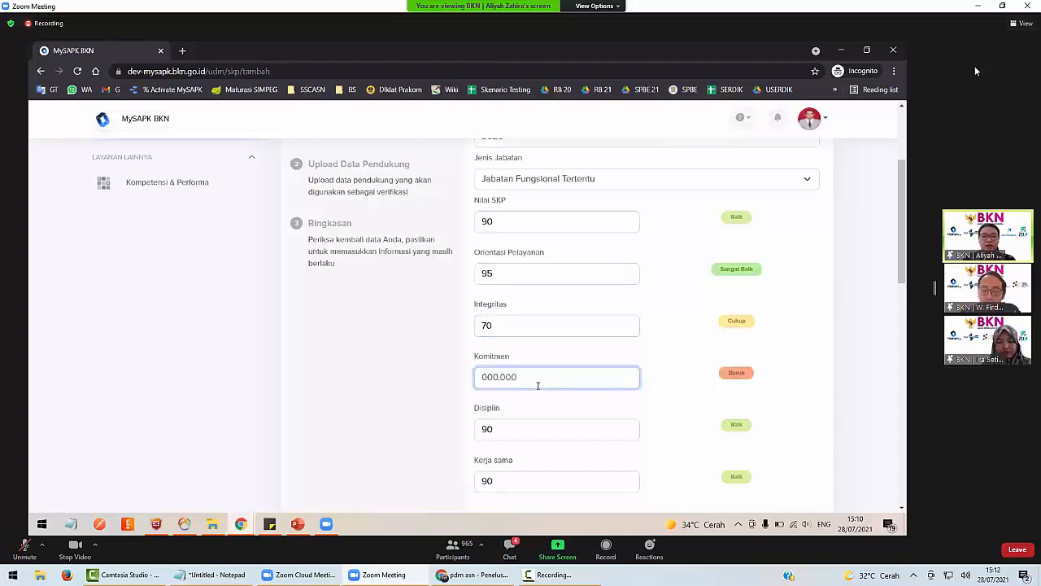
type("50")
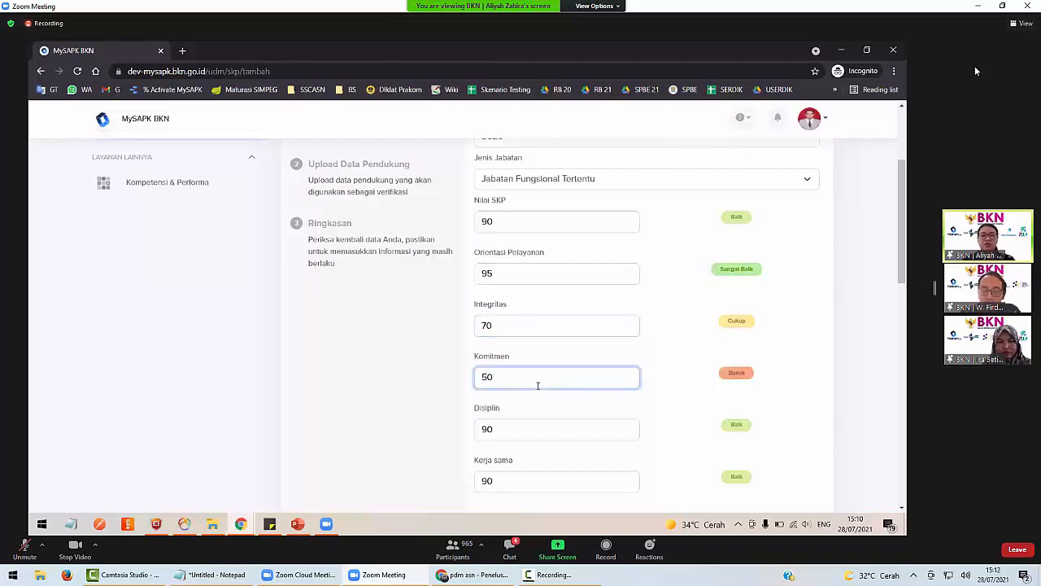
scroll(537, 385, "down", 12)
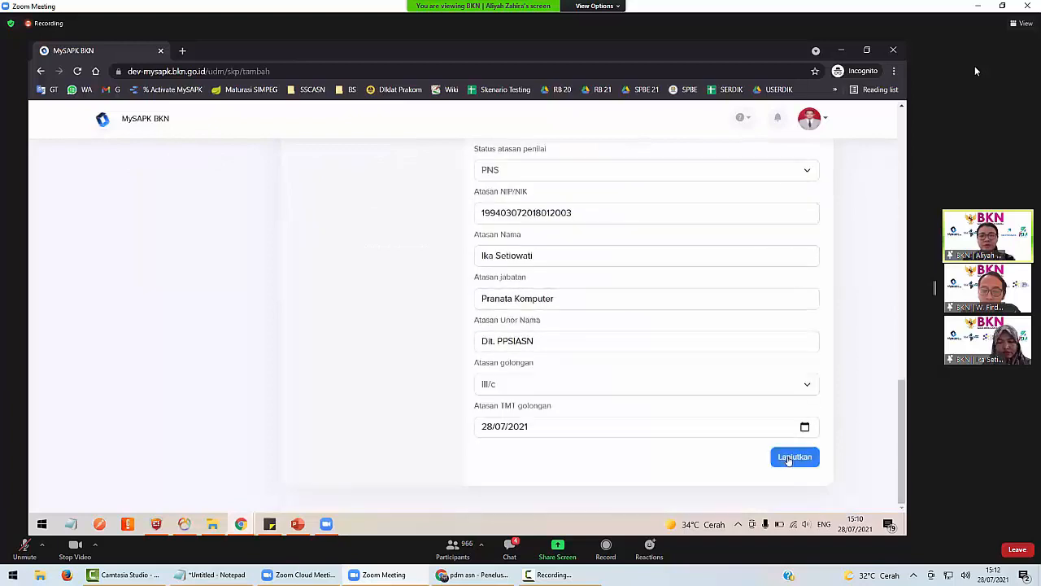
Tick the data-correctness declaration, submit with Kirim, and view Riwayat Pengajuan.
left_click(787, 458)
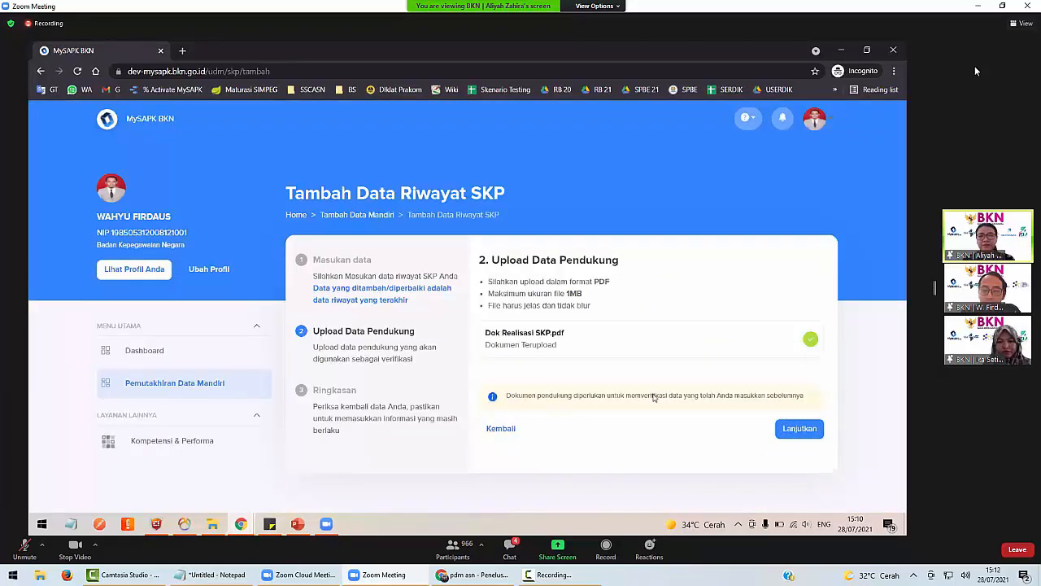
scroll(483, 435, "down", 10)
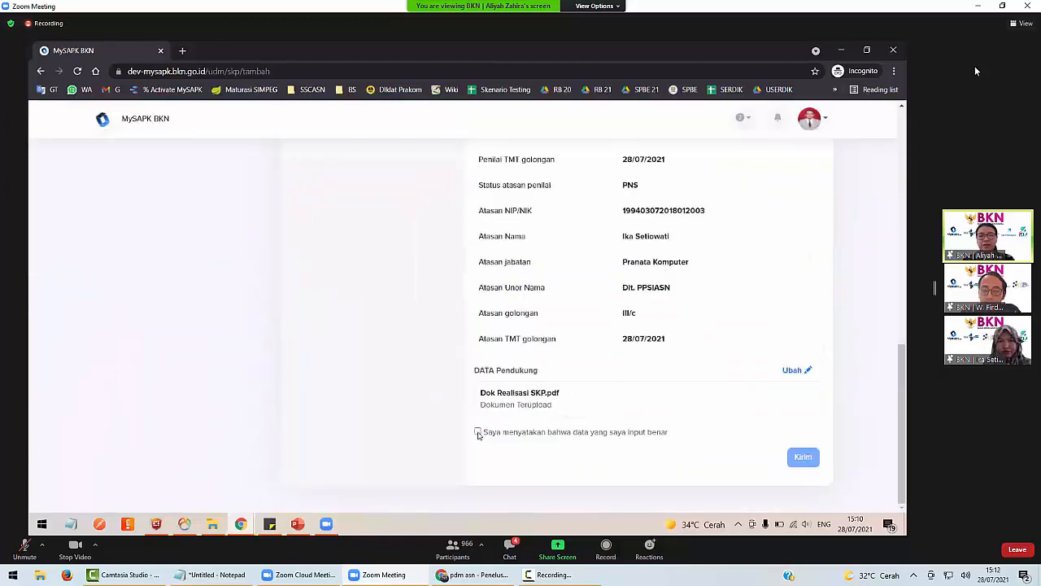
left_click(478, 433)
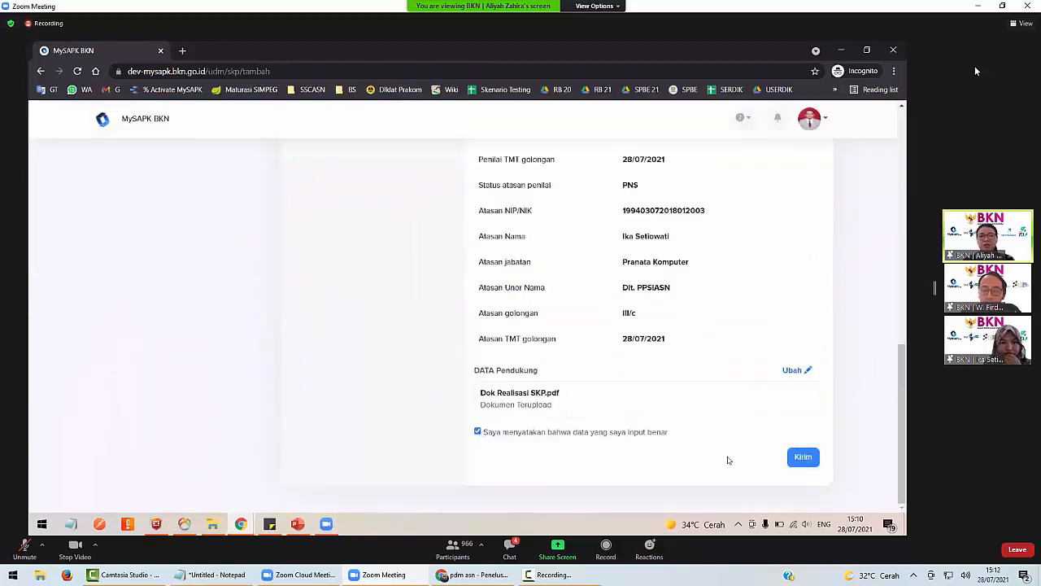
left_click(809, 459)
left_click(478, 433)
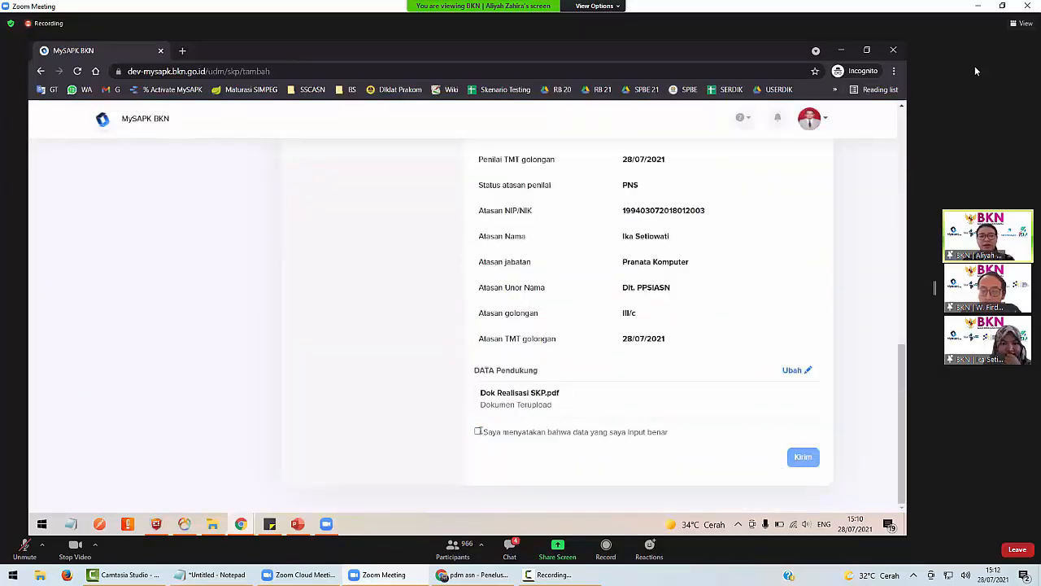
left_click(804, 458)
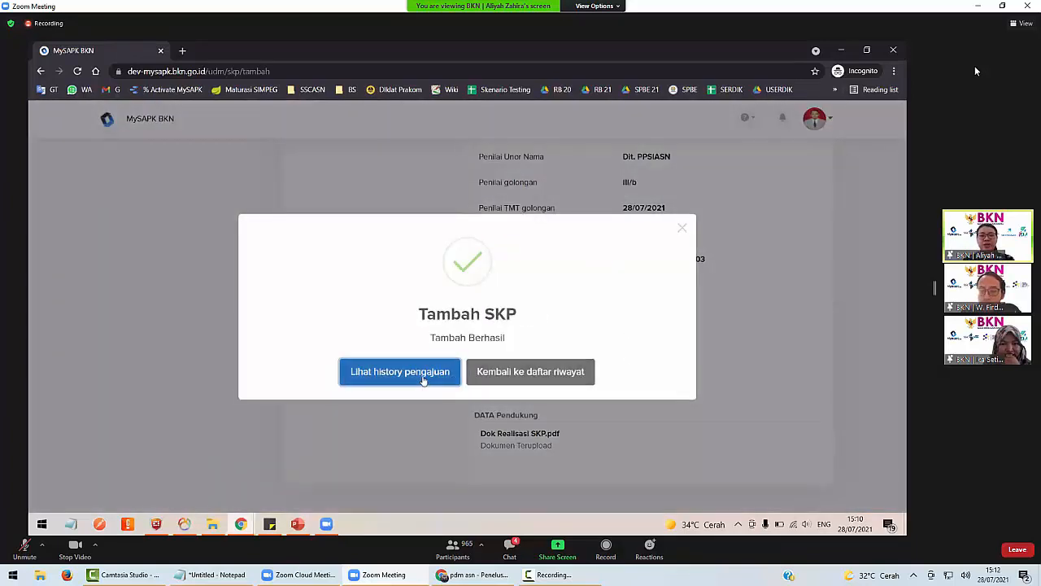
left_click(400, 371)
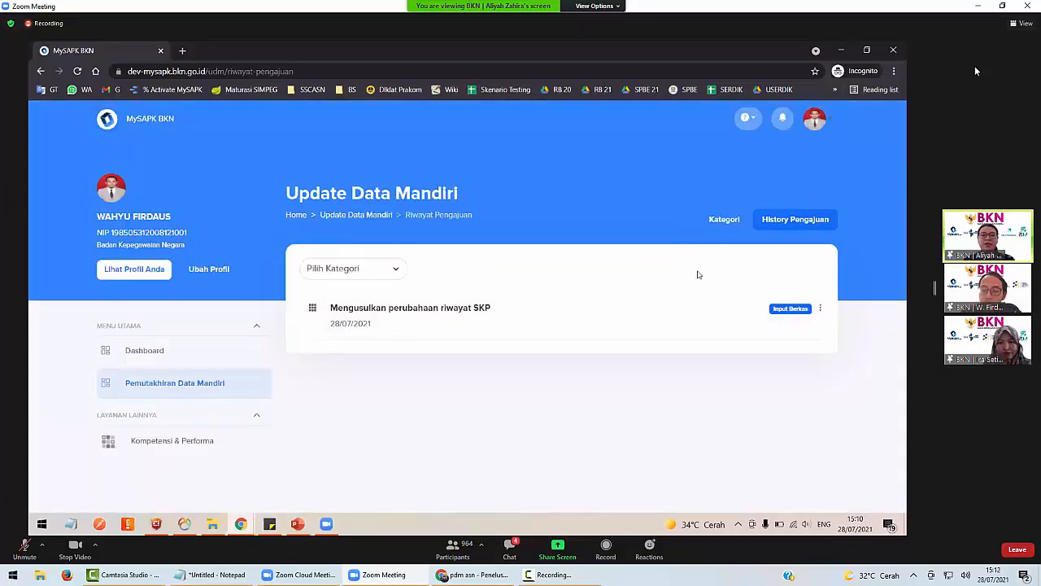
Return to the data-update categories and open the Riwayat SKP history.
left_click(721, 219)
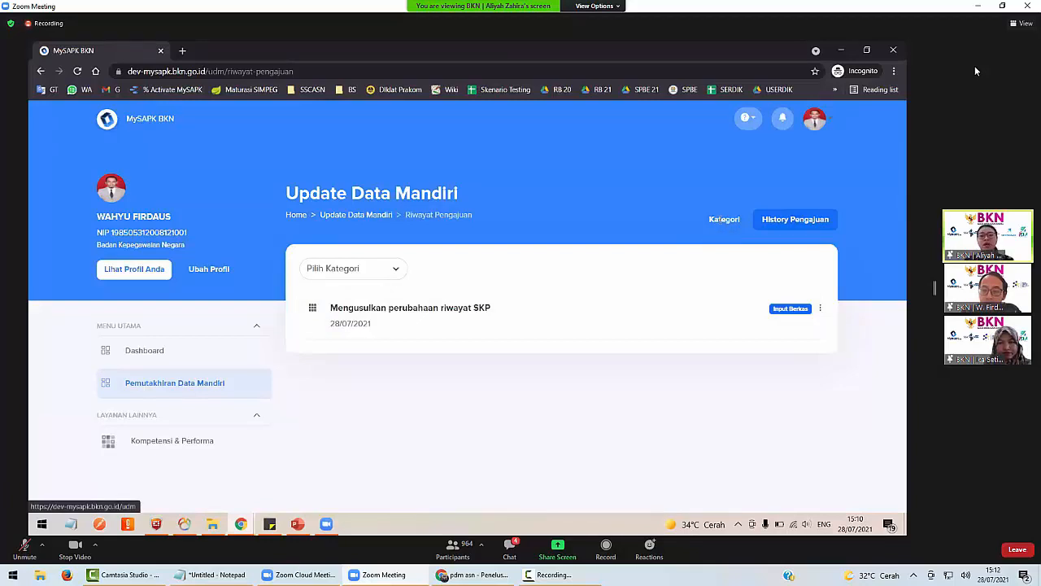
scroll(395, 429, "down", 2)
scroll(395, 431, "down", 2)
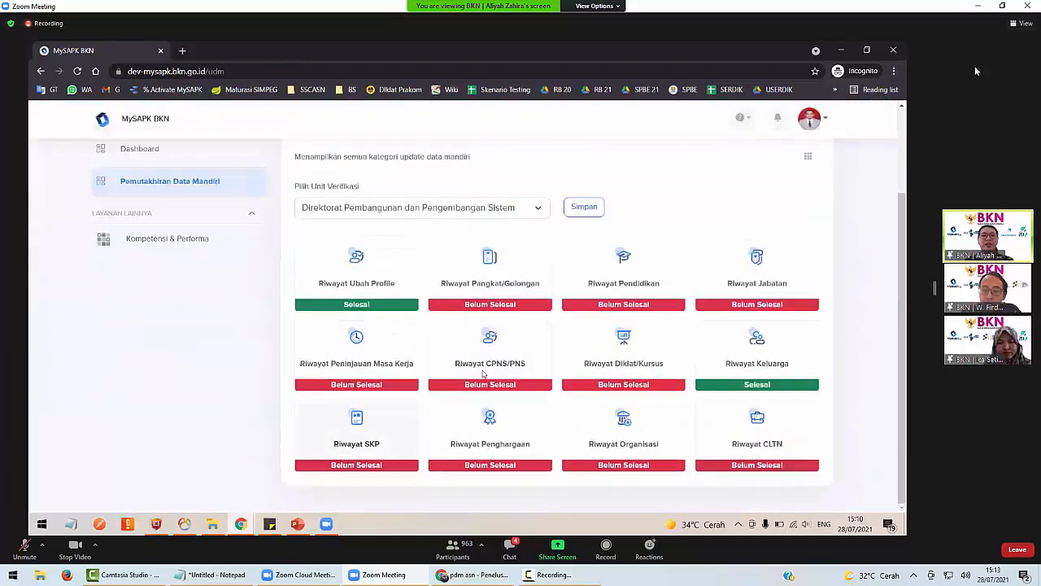
left_click(397, 440)
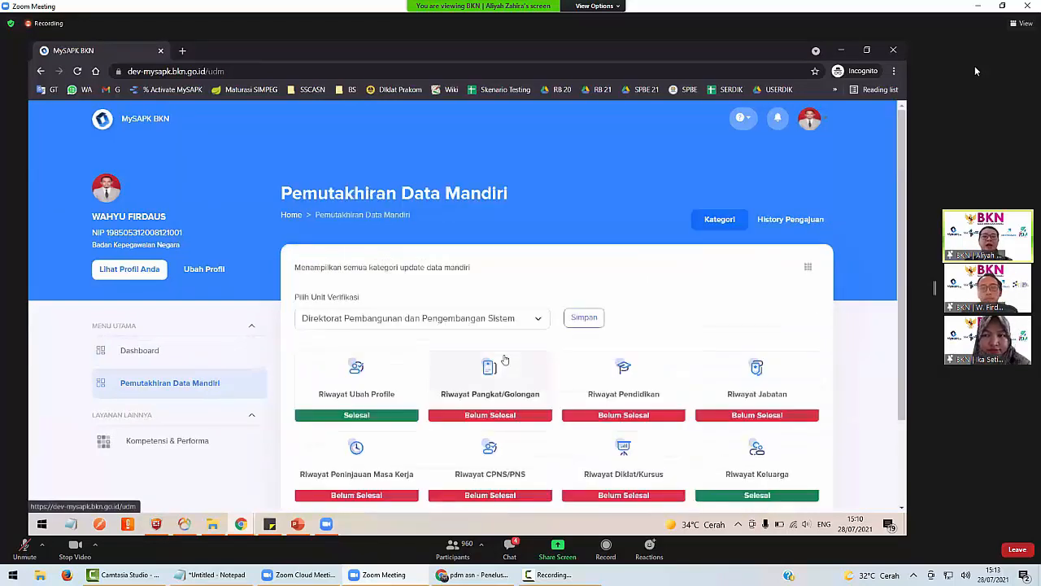
scroll(505, 360, "down", 3)
left_click(401, 428)
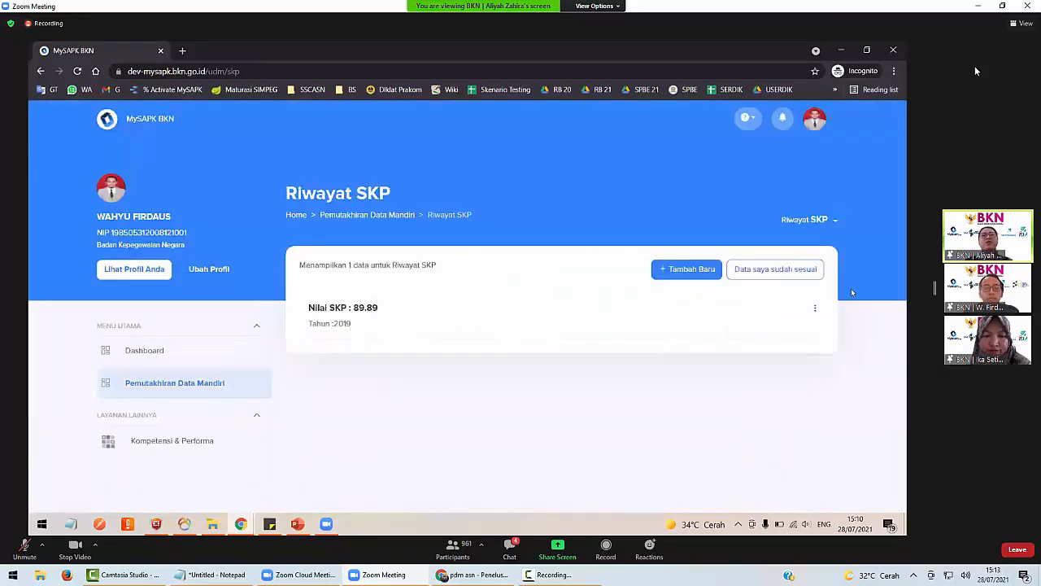
Confirm the SKP data as complete, then show the 2019 record's Detail (Nilai SKP 89.89).
left_click(765, 270)
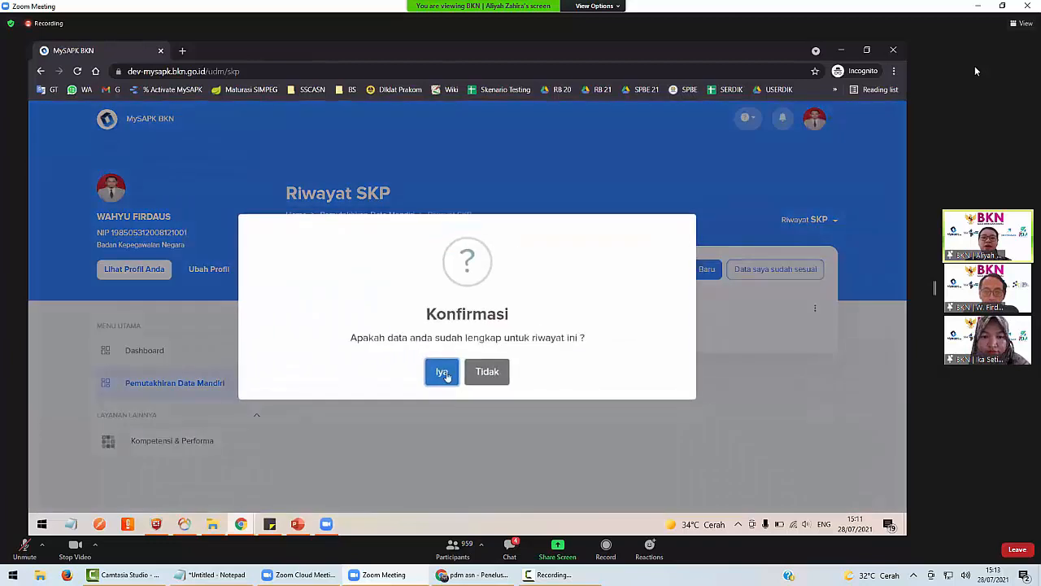
left_click(445, 371)
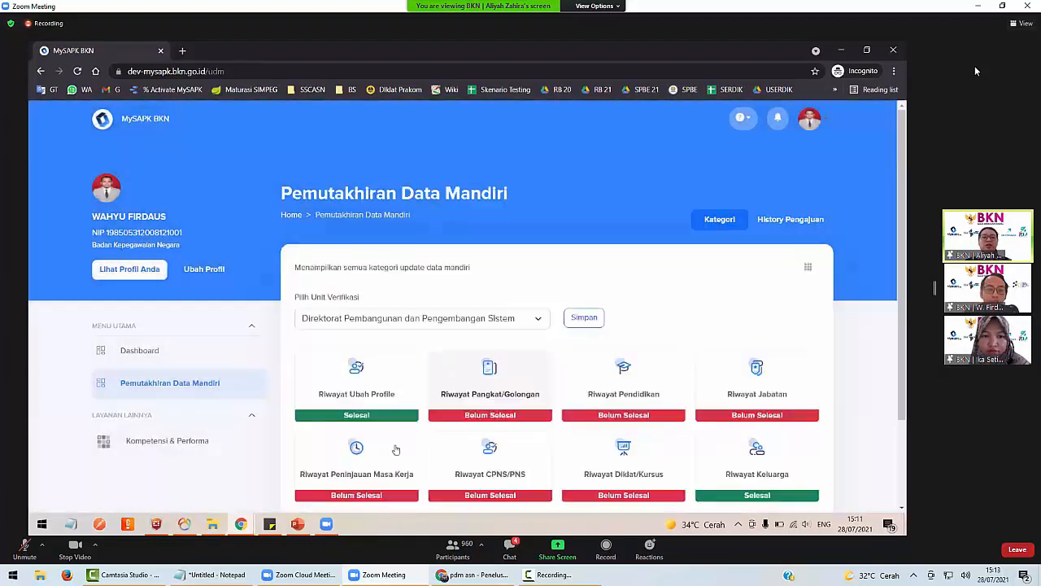
scroll(390, 458, "down", 2)
left_click(389, 458)
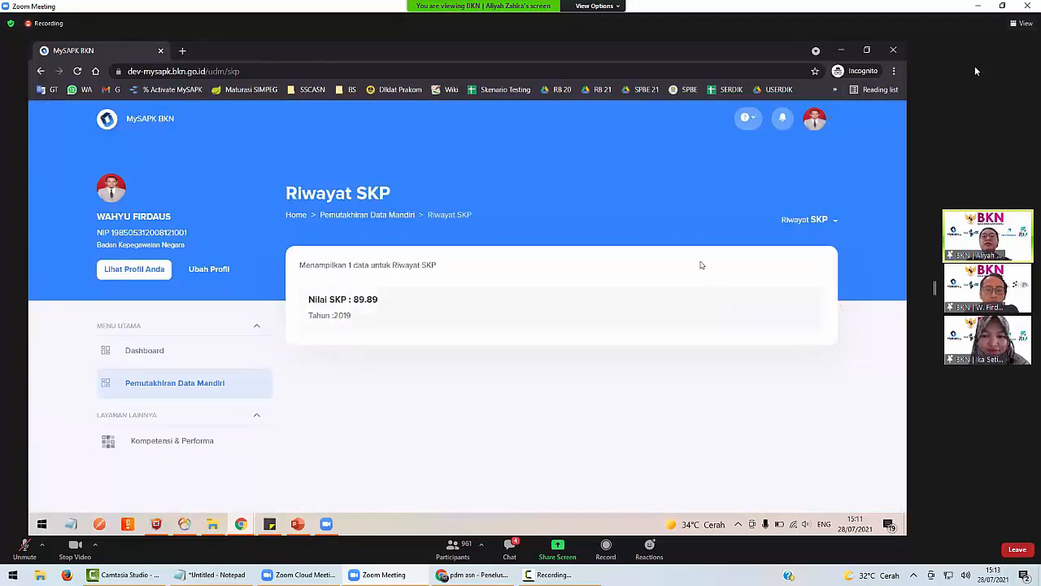
left_click(460, 305)
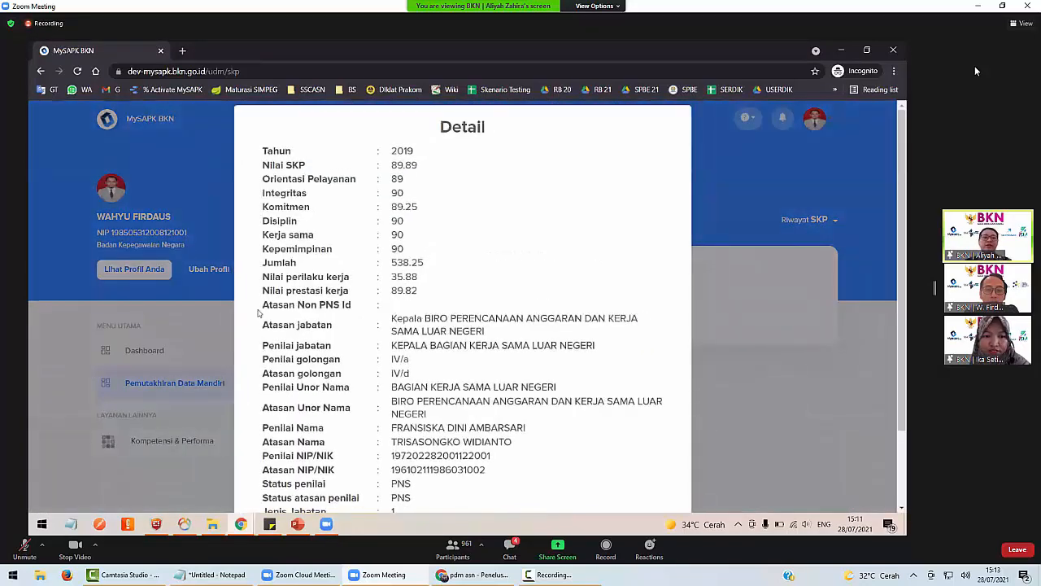
Close the 2019 SKP Detail modal and scroll down the page.
left_click(189, 379)
scroll(458, 371, "down", 3)
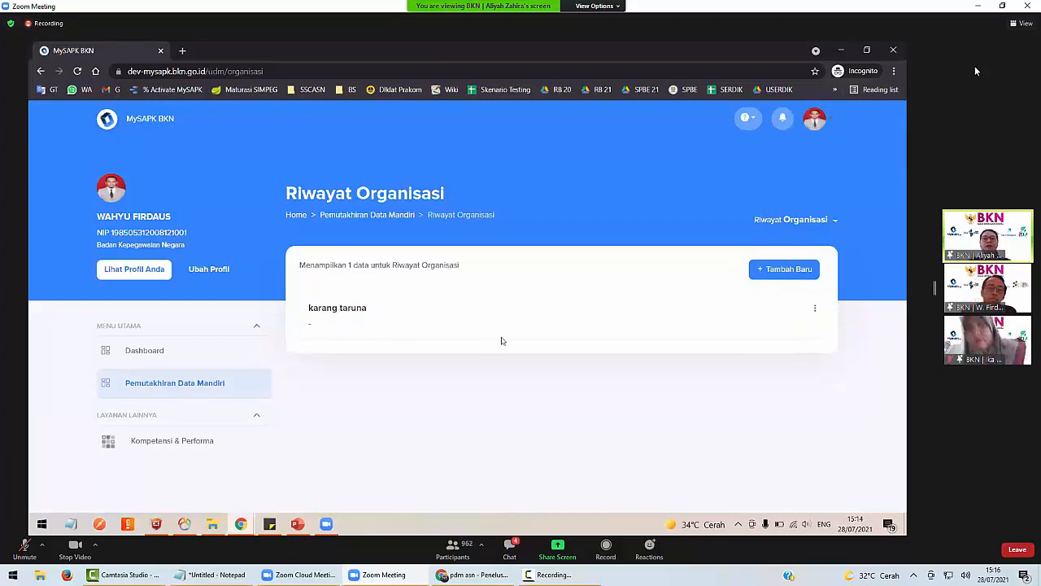
Check the karang taruna organisation entry's details, then open it in Ubah Data.
left_click(347, 310)
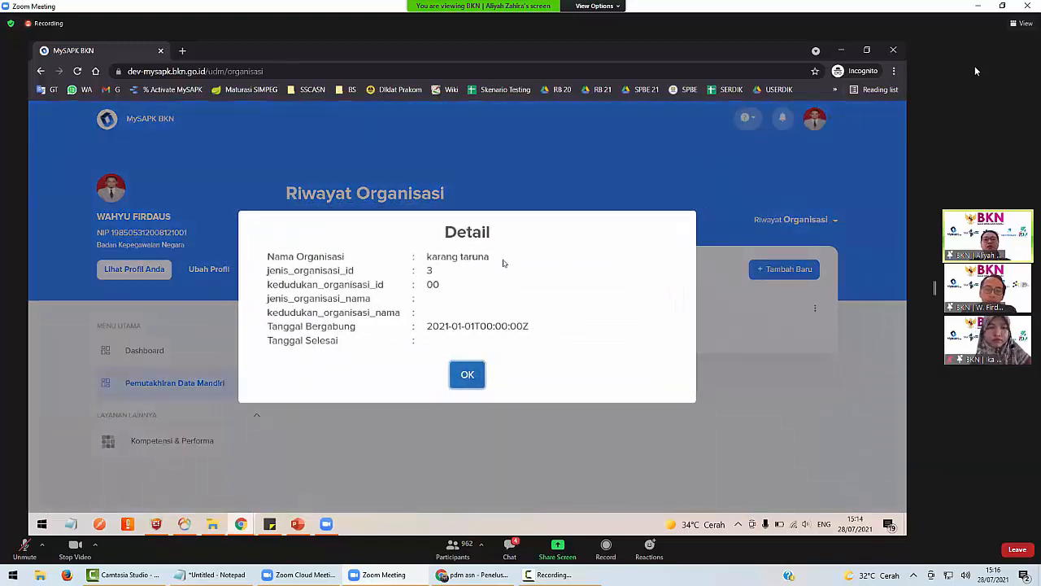
left_click(468, 375)
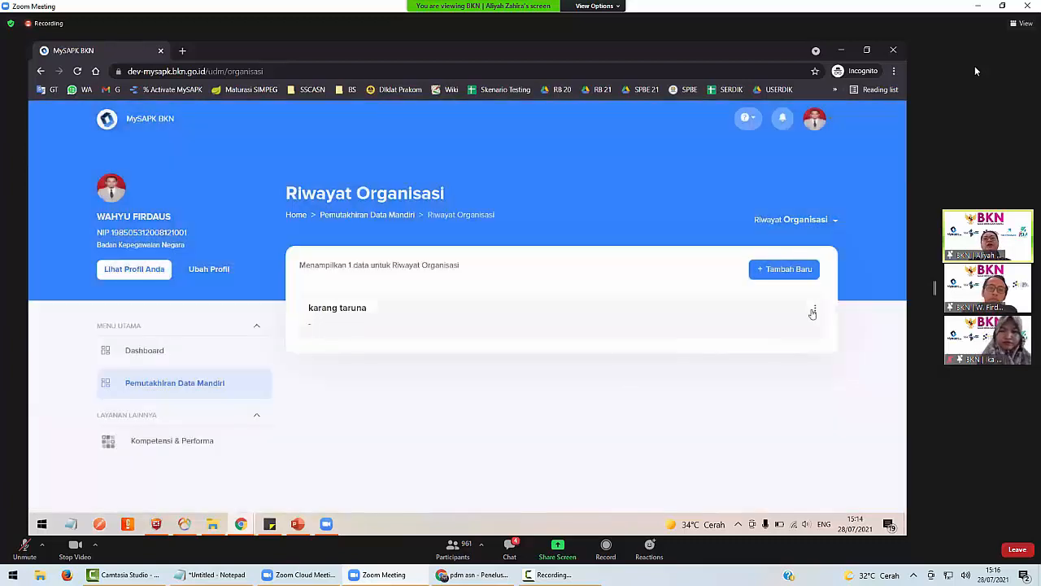
left_click(815, 308)
left_click(846, 336)
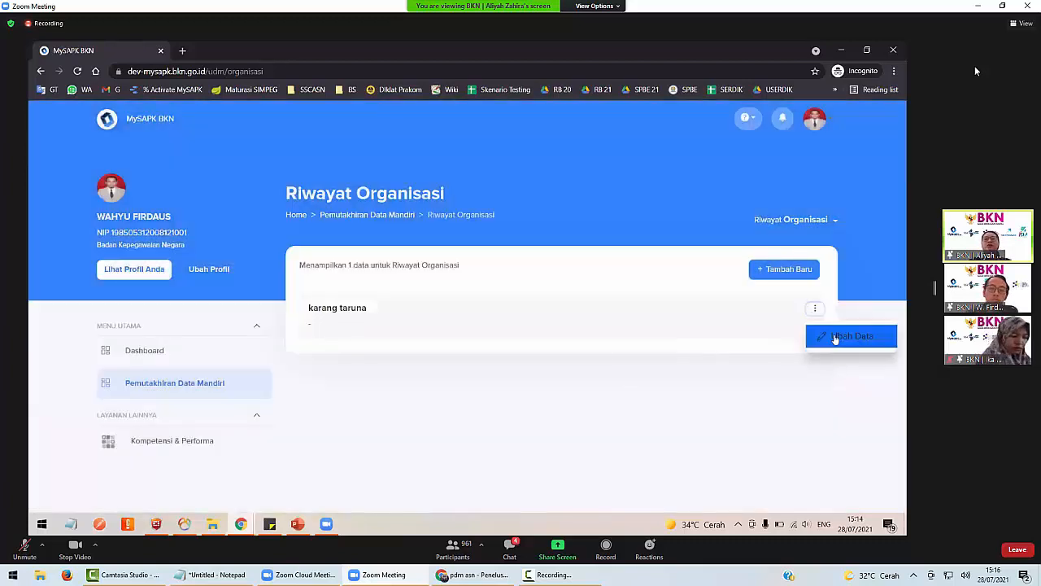
Capitalise the organisation name to 'Karang Taruna' and enter position 'Ketua'.
left_click(494, 302)
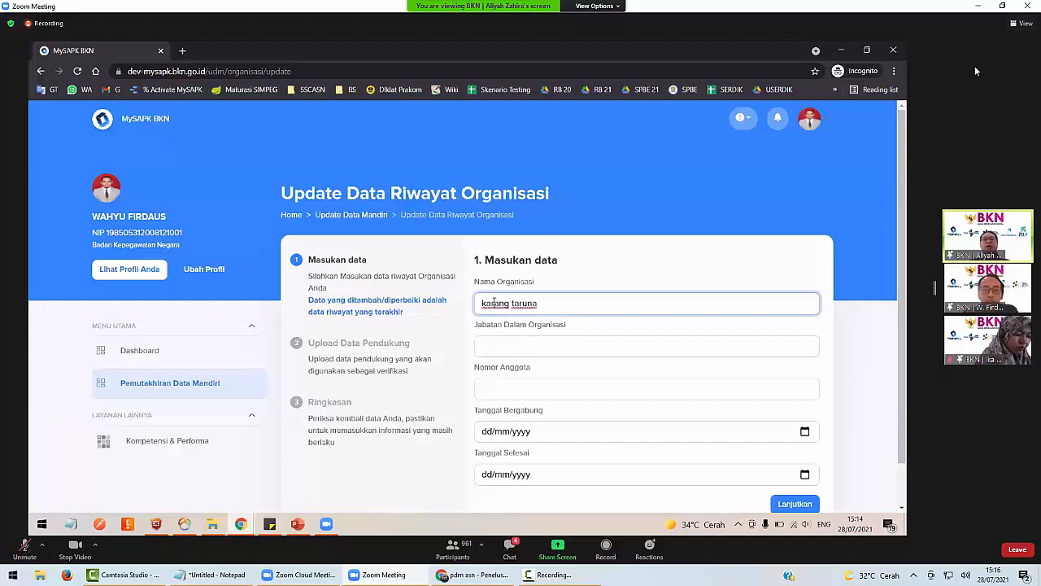
key("shift+Right")
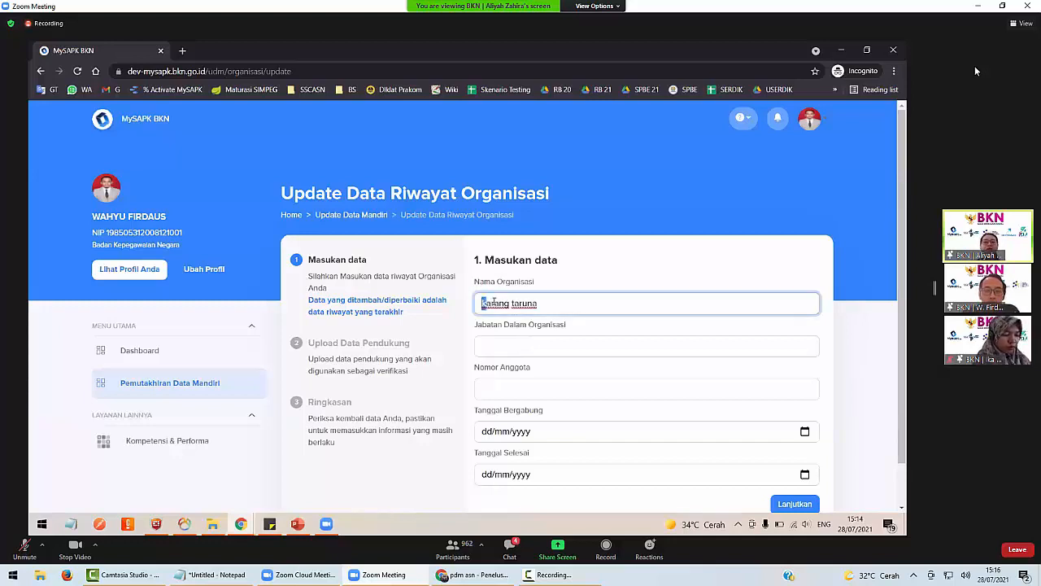
type("K")
key("shift+Right")
type("T")
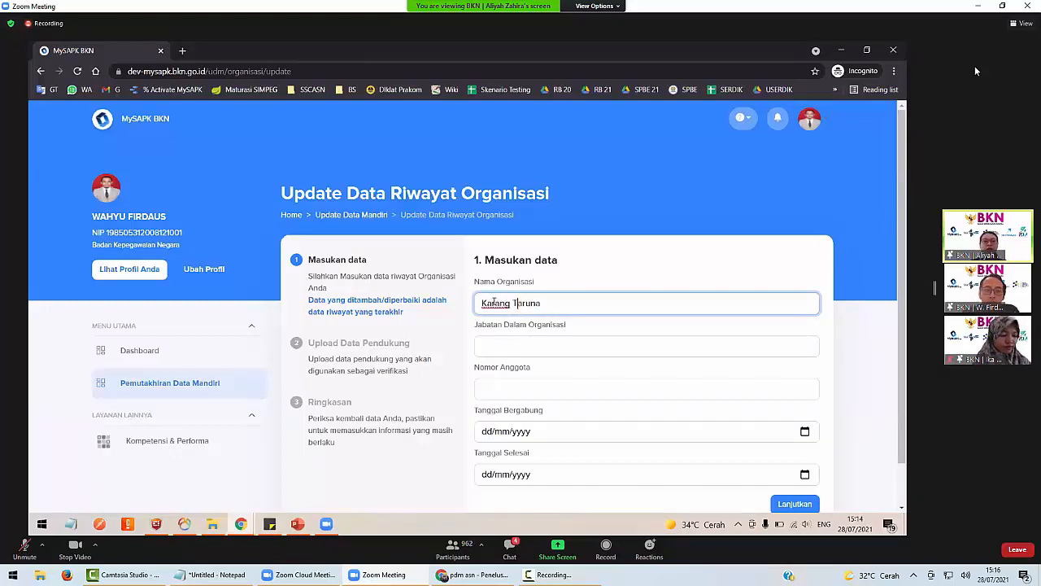
left_click(527, 341)
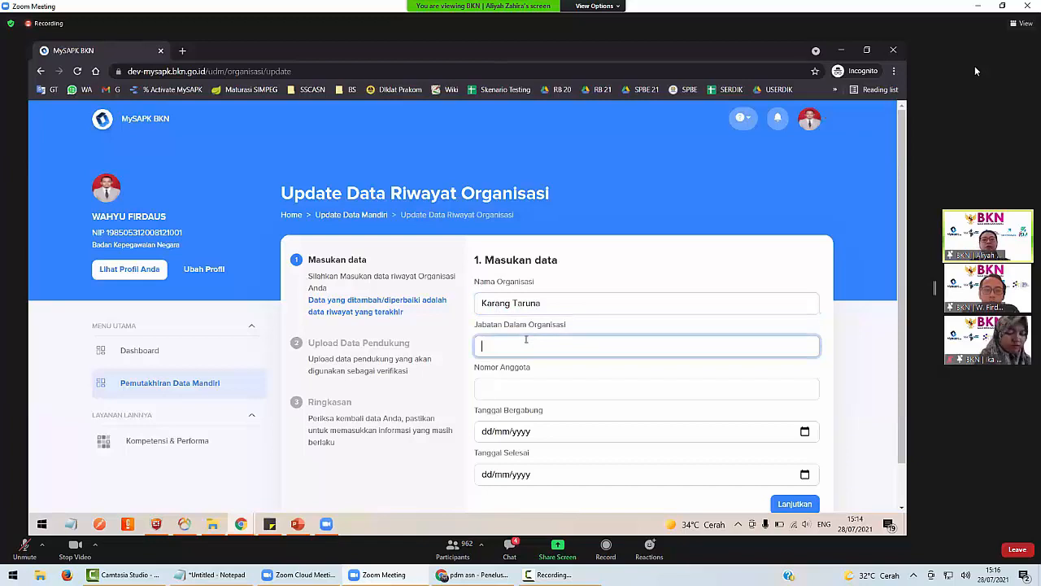
type("Ketua")
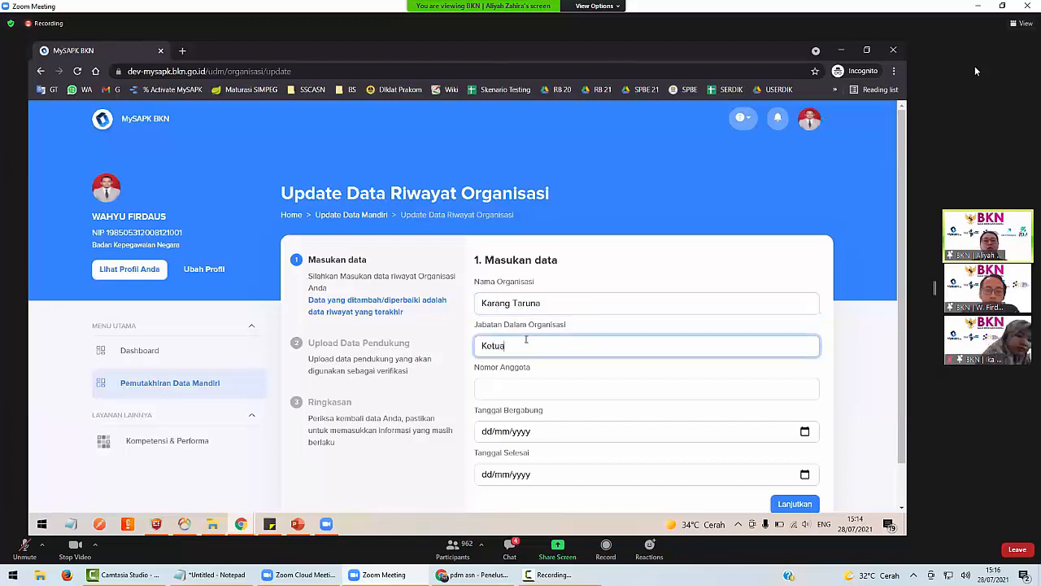
Enter 0 as the Nomor Anggota.
scroll(541, 389, "down", 1)
left_click(527, 345)
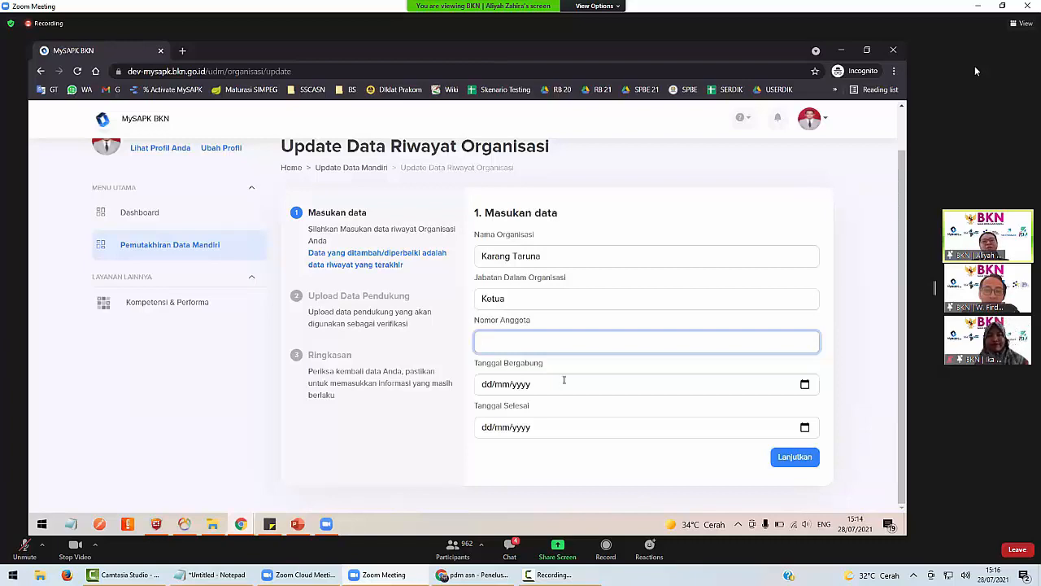
scroll(564, 380, "up", 1)
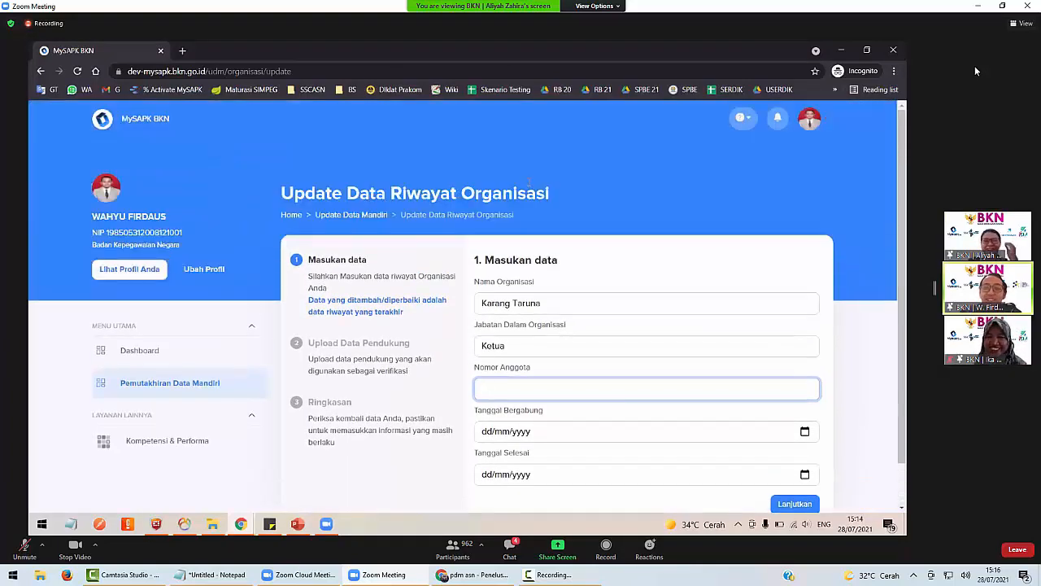
double_click(530, 189)
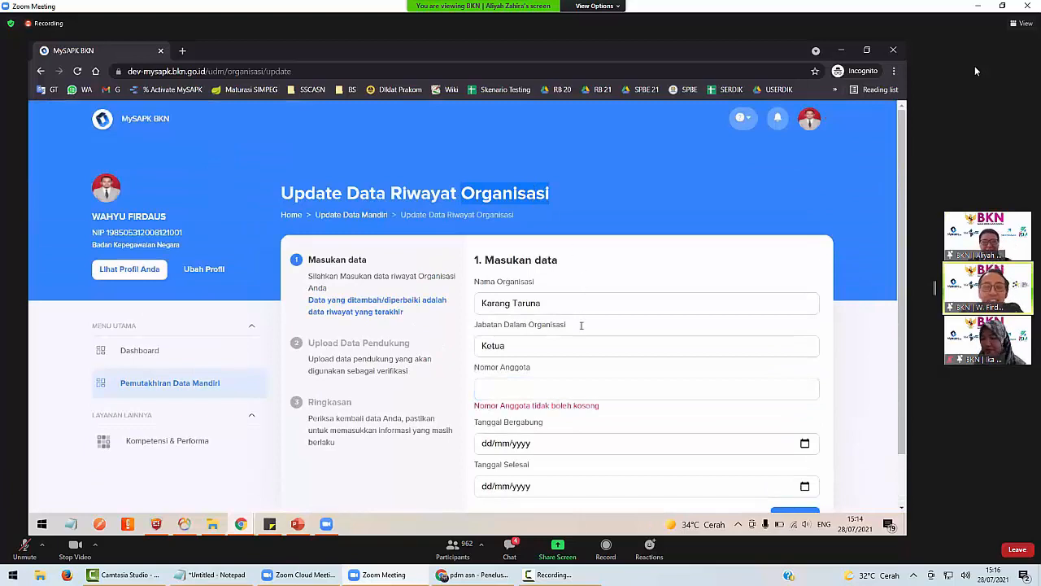
scroll(581, 324, "down", 1)
left_click(598, 209)
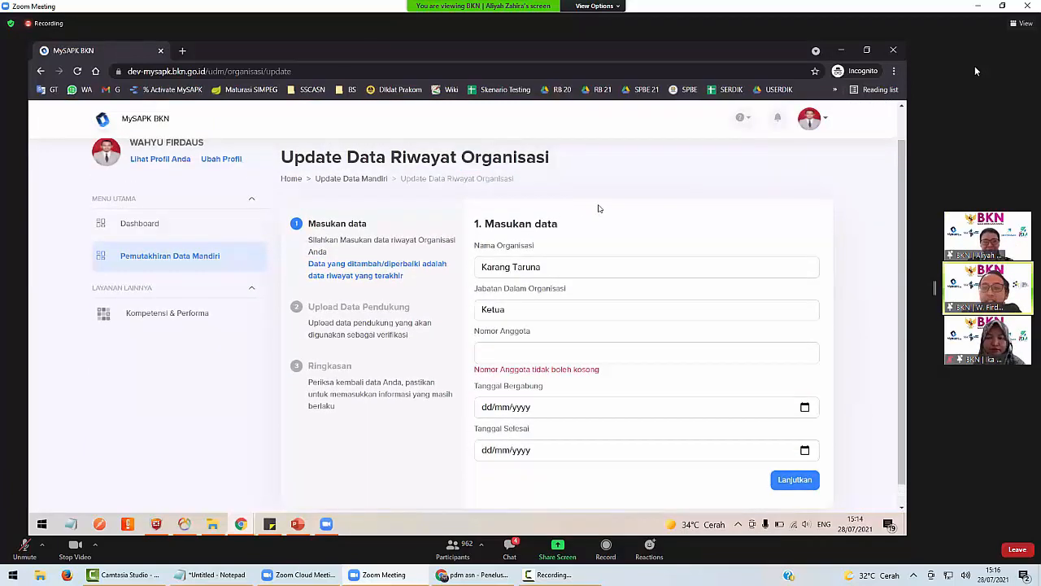
scroll(587, 281, "down", 1)
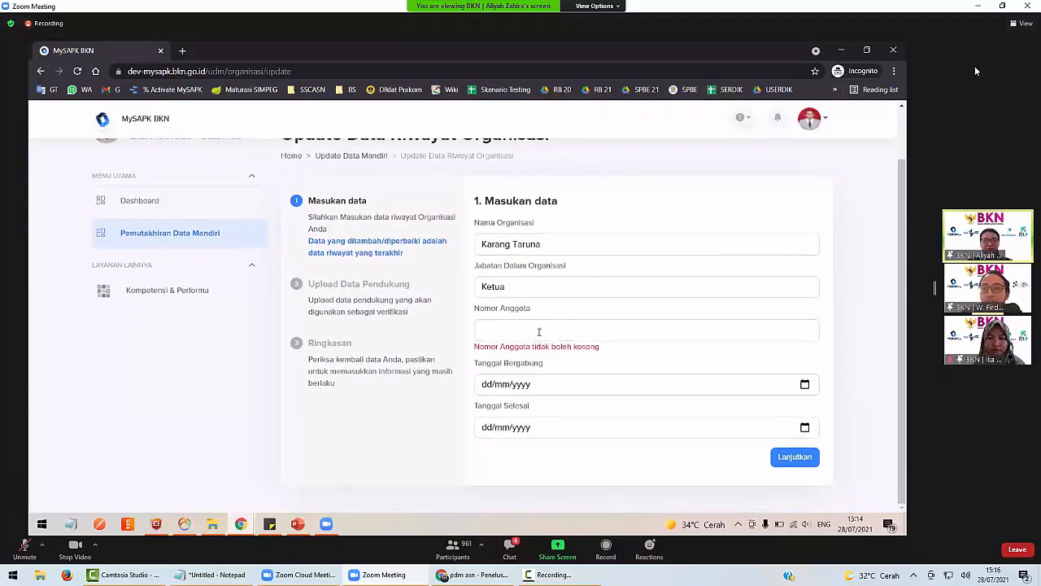
left_click(539, 332)
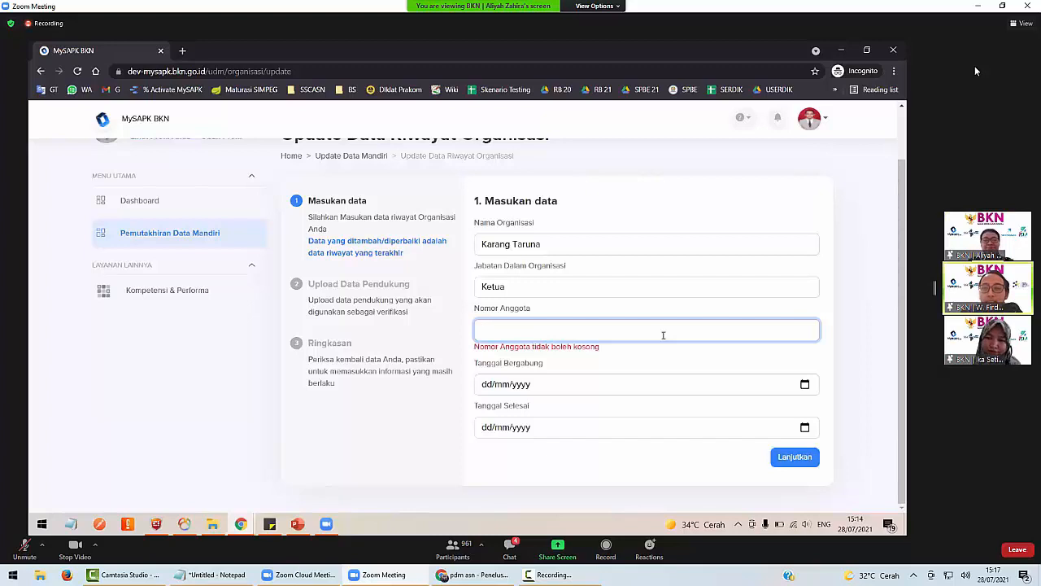
type("0")
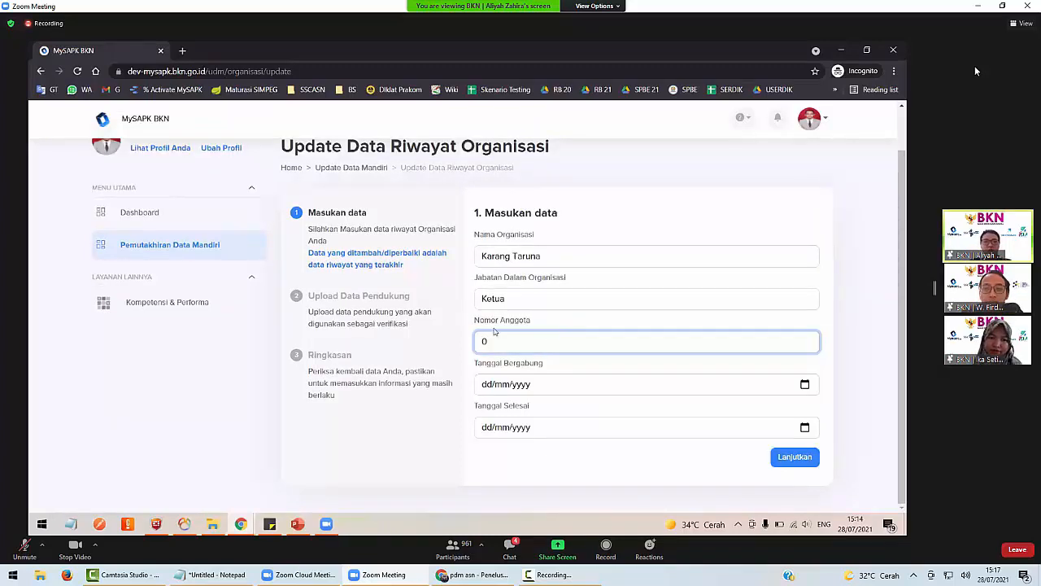
Set the joining date to 27/07/2021 and the end date to 28/07/2021.
left_click(813, 385)
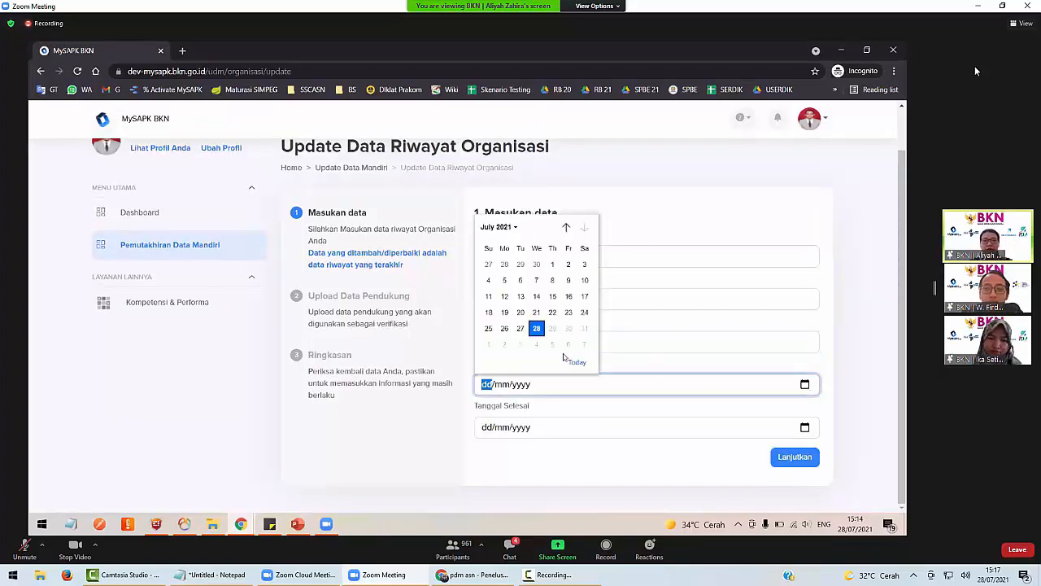
left_click(536, 327)
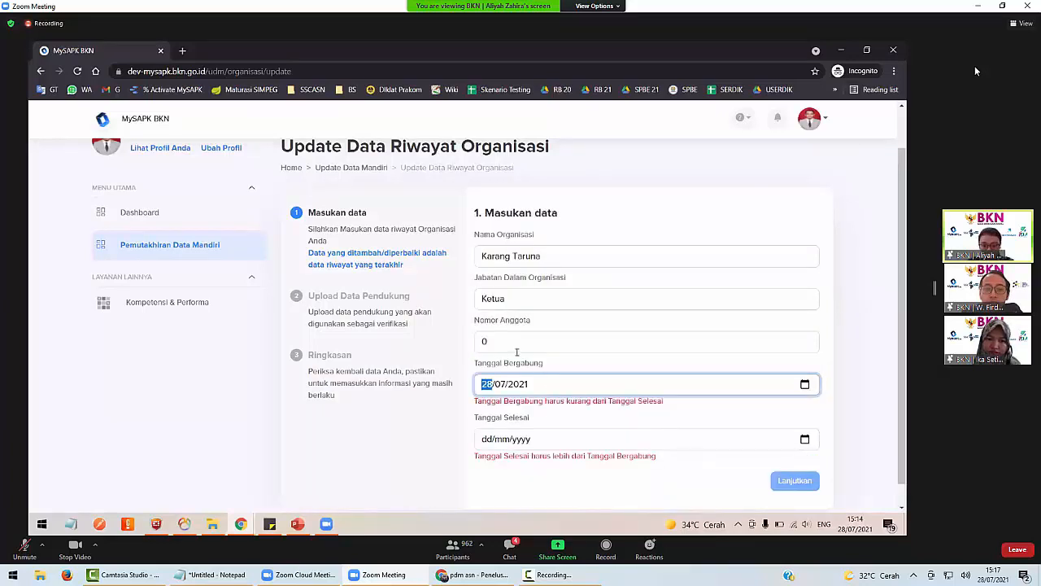
left_click(804, 384)
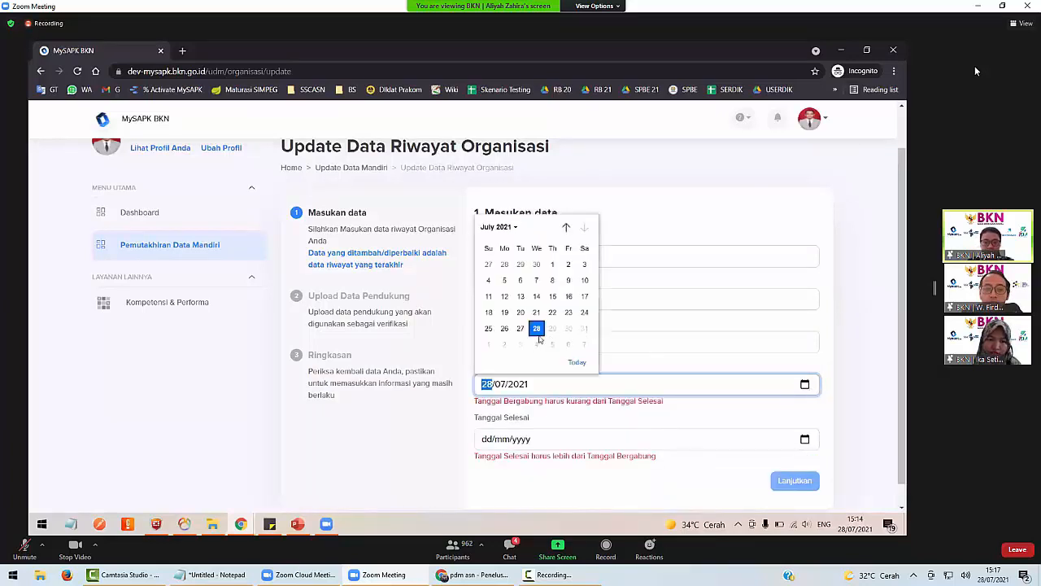
left_click(521, 327)
left_click(805, 439)
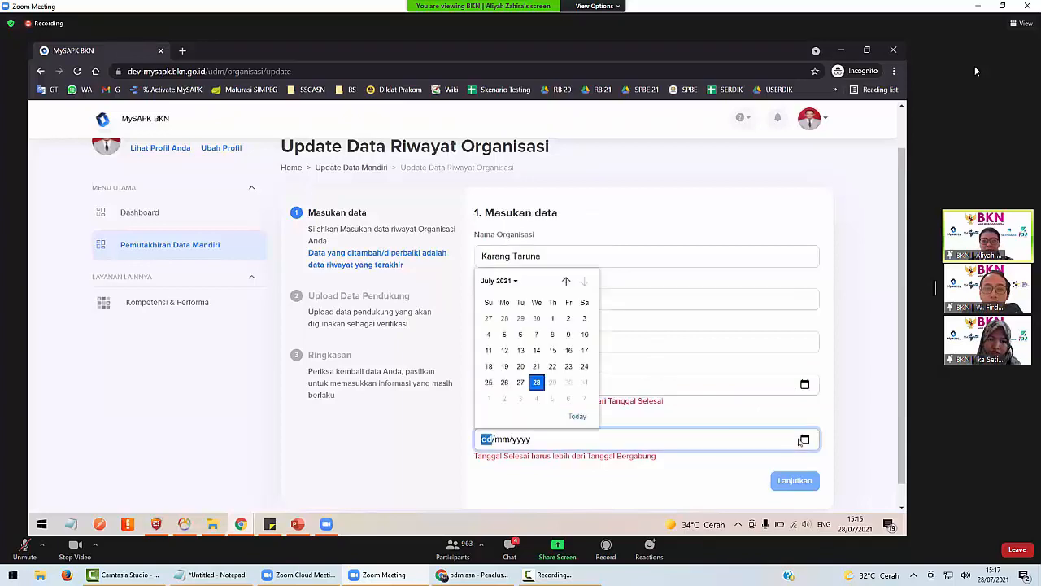
left_click(537, 383)
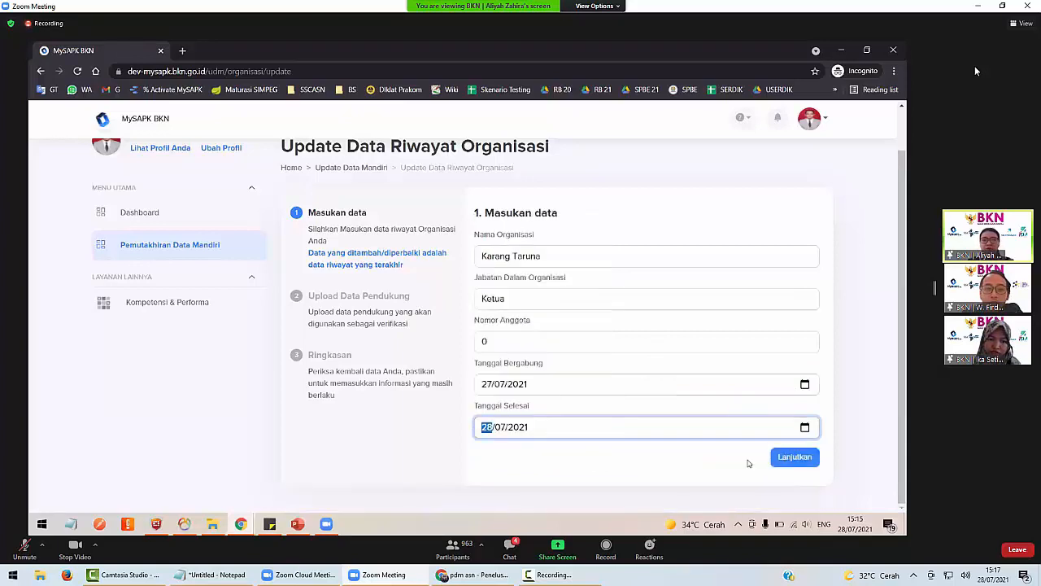
Upload Dok SK Organisasi.pdf from Downloads as the SK document, then continue to the summary.
left_click(810, 458)
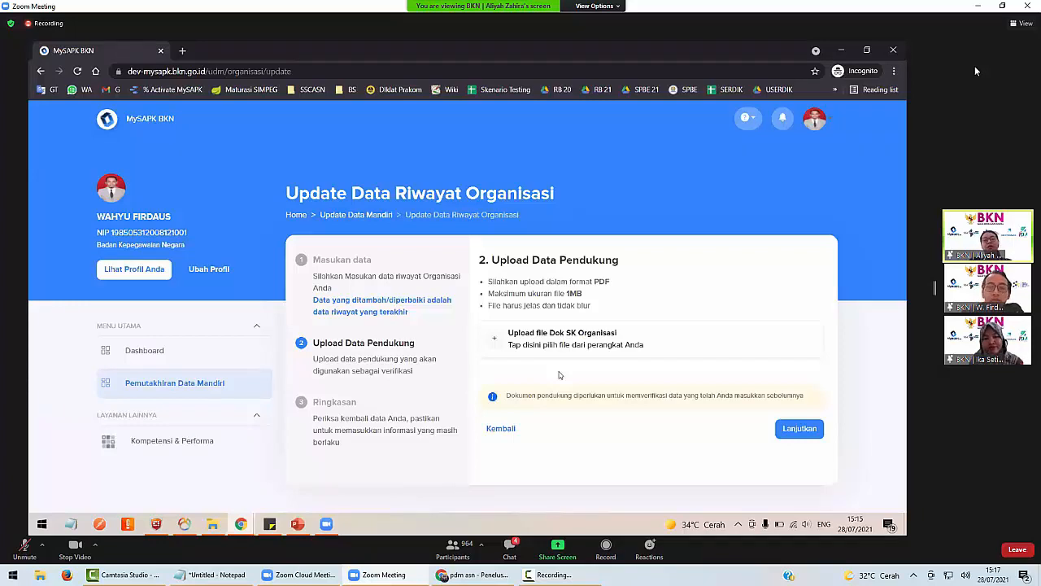
left_click(552, 338)
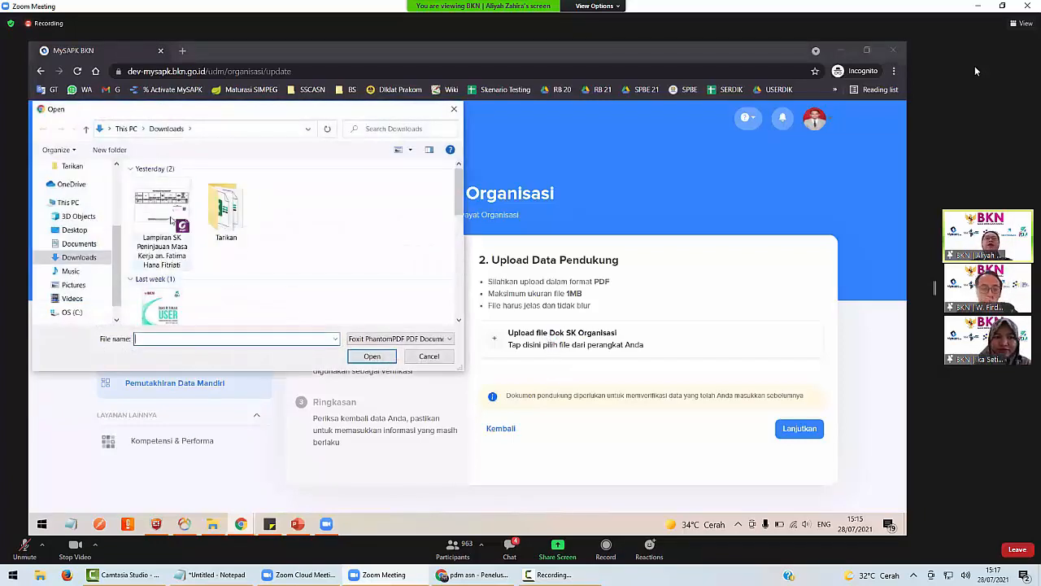
double_click(170, 219)
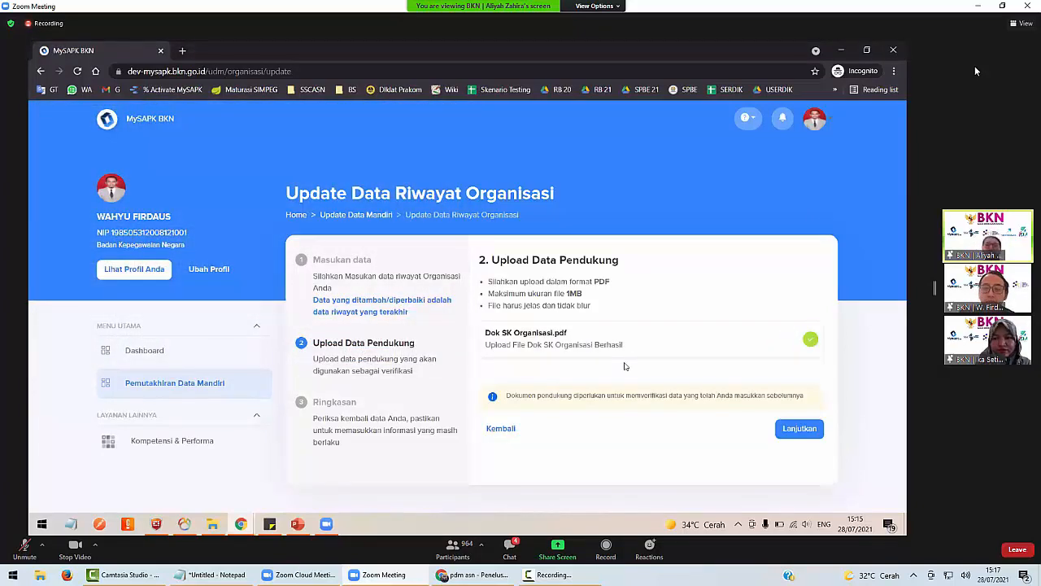
left_click(801, 429)
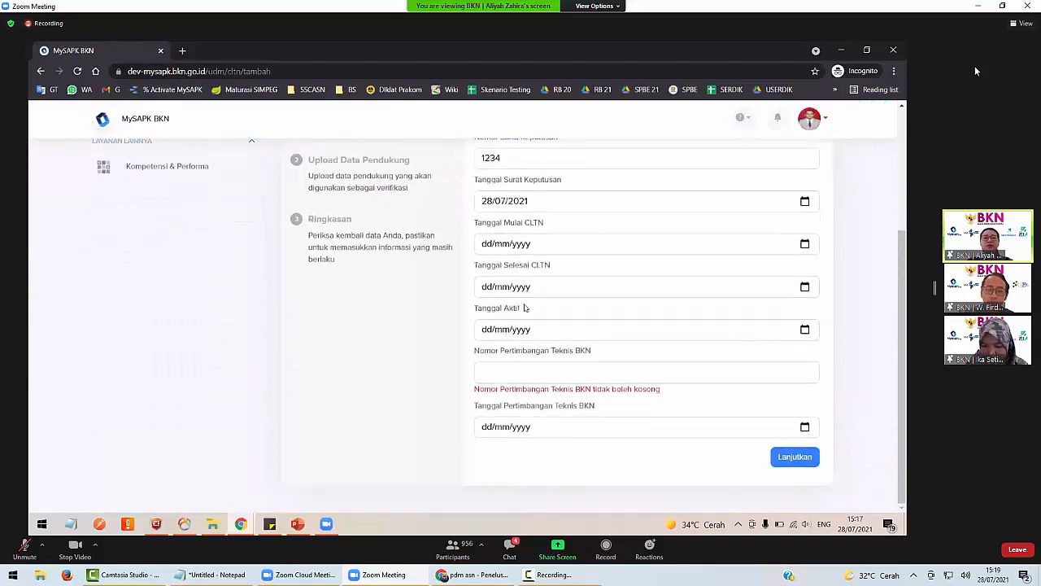
Try Penetapan CLTN, then Perpanjangan CLTN, as the Jenis CLTN.
scroll(529, 310, "up", 1)
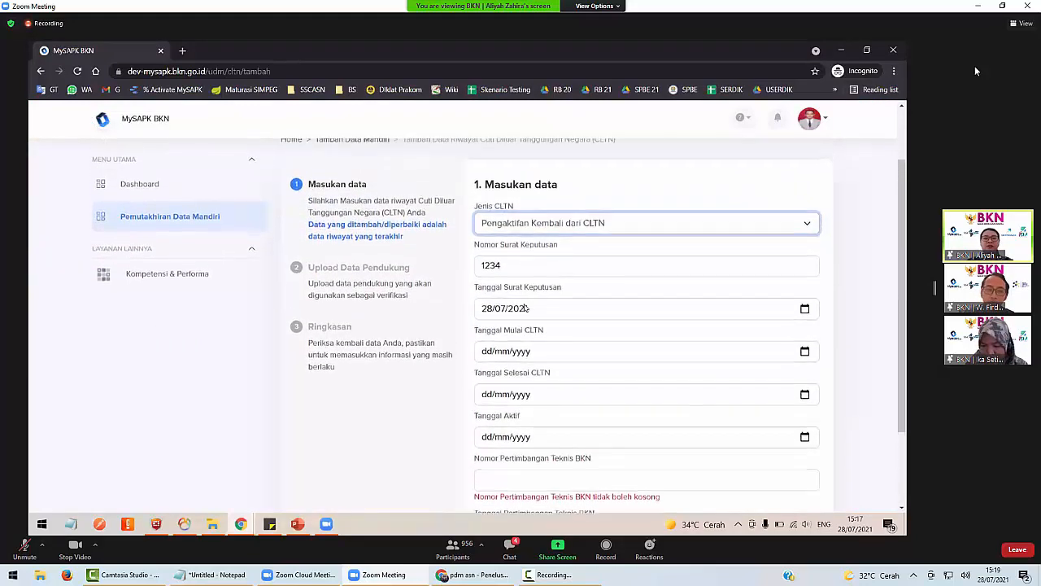
left_click(532, 225)
left_click(519, 242)
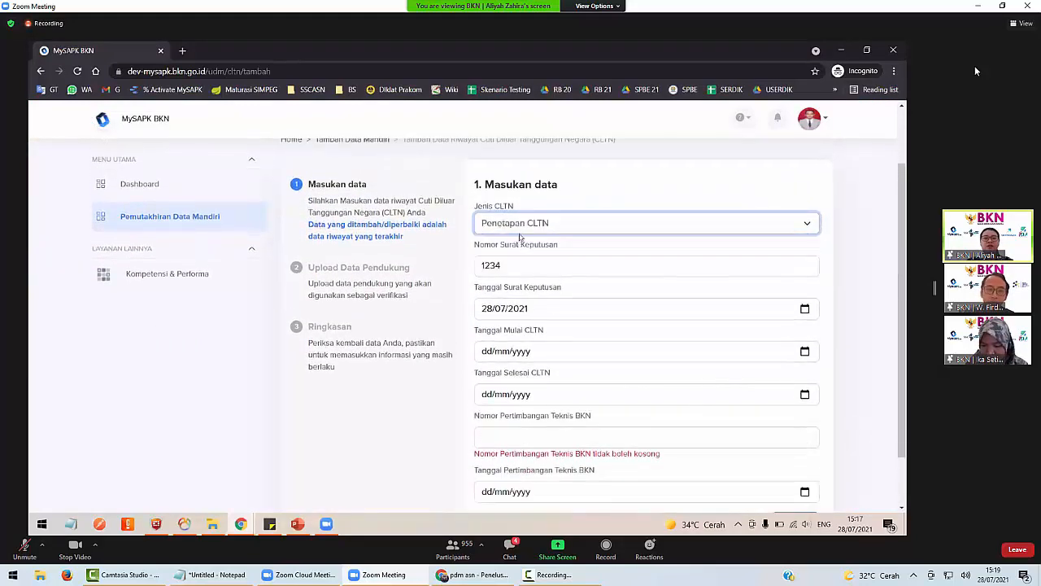
left_click(520, 229)
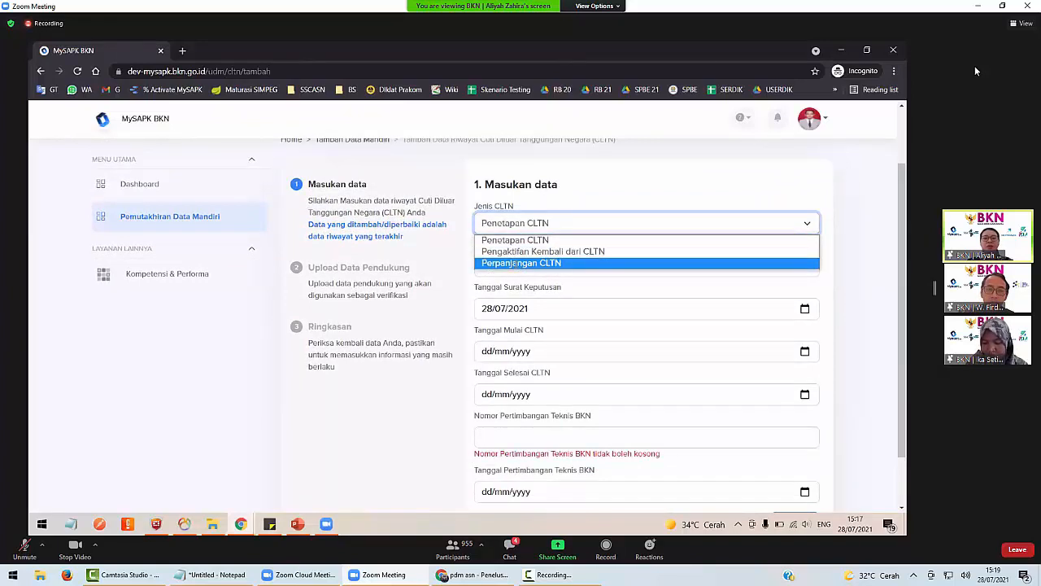
left_click(519, 263)
scroll(558, 343, "down", 1)
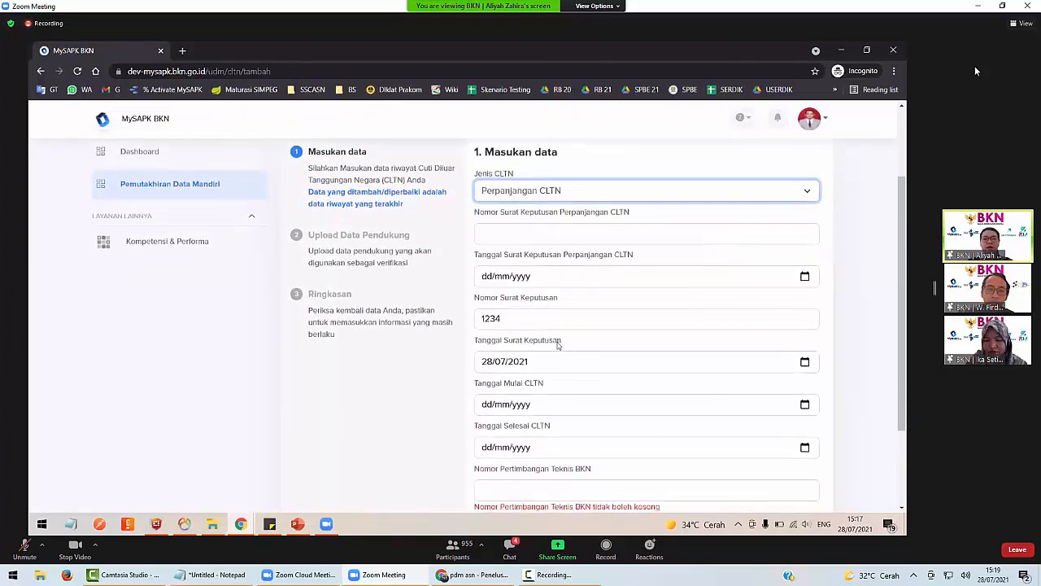
left_click(547, 231)
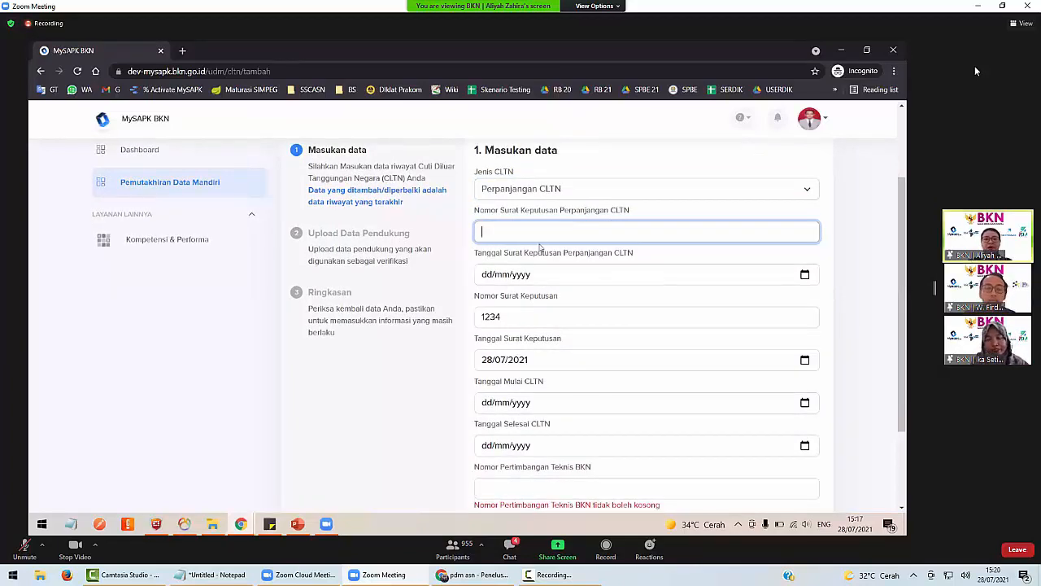
scroll(525, 318, "down", 2)
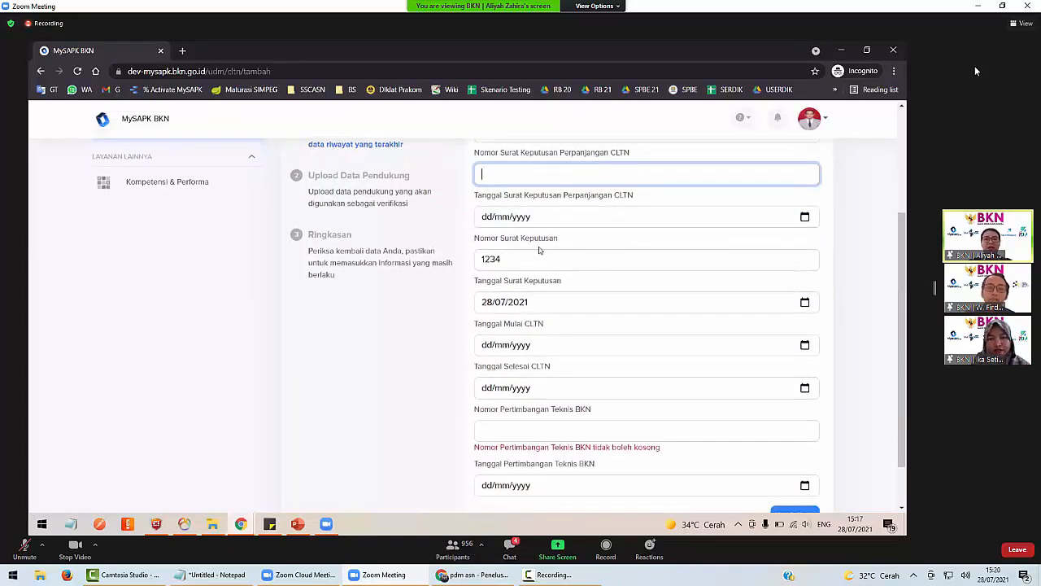
scroll(538, 429, "down", 2)
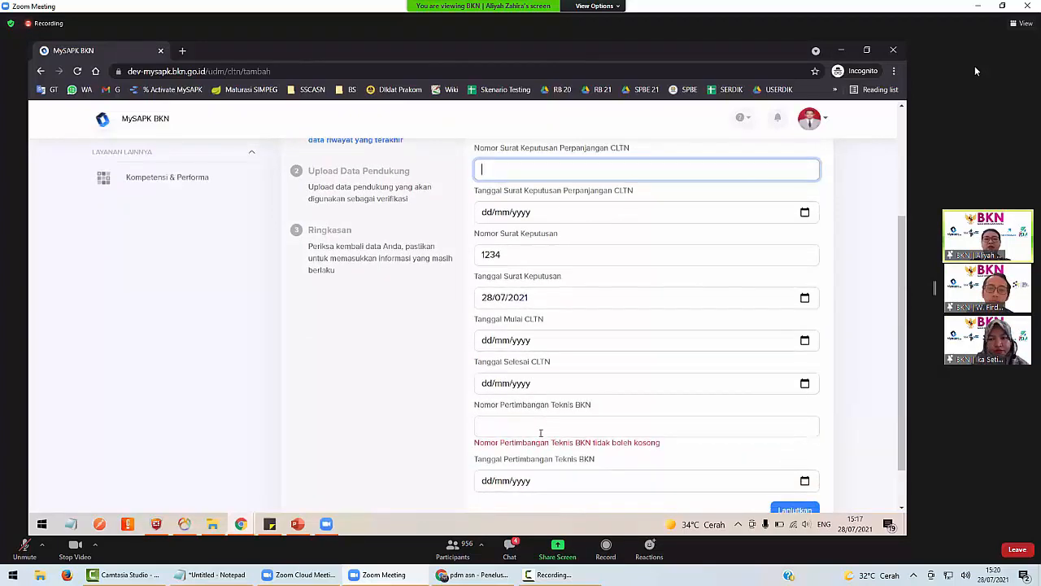
scroll(541, 437, "up", 6)
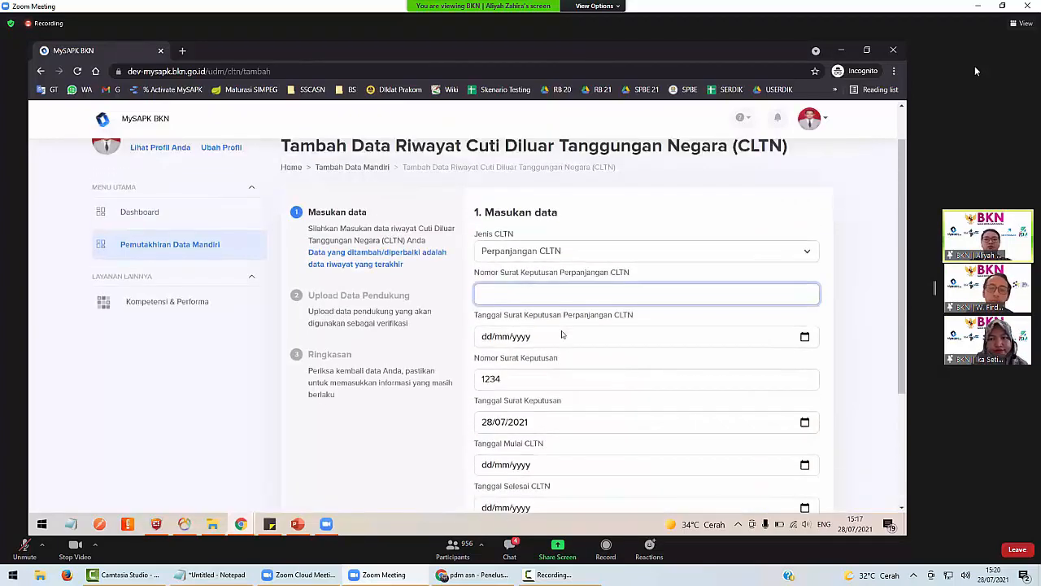
Settle on Pengaktifan Kembali dari CLTN, which adds the Tanggal Aktif field.
left_click(524, 263)
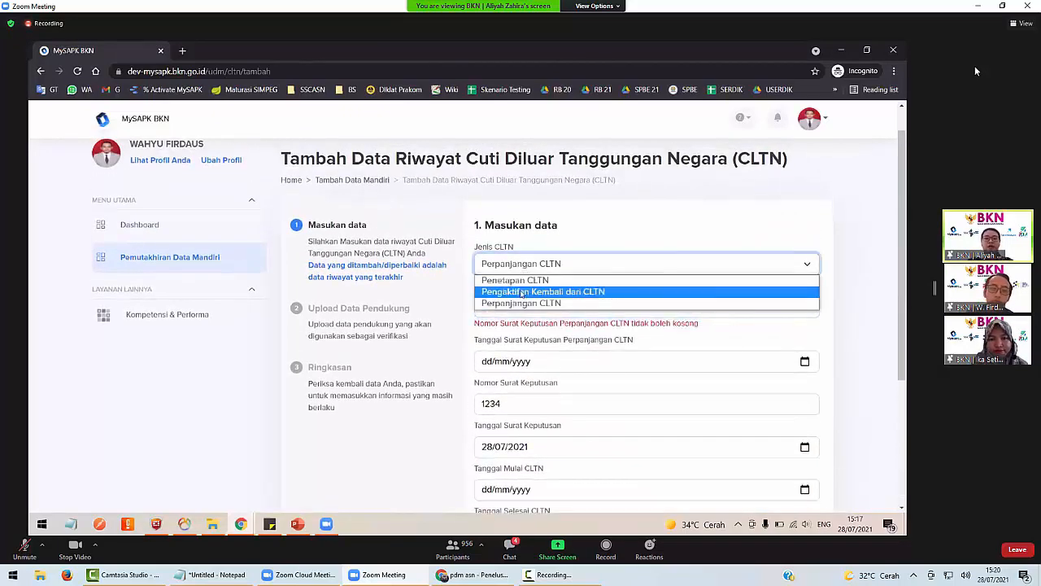
left_click(522, 292)
left_click(517, 268)
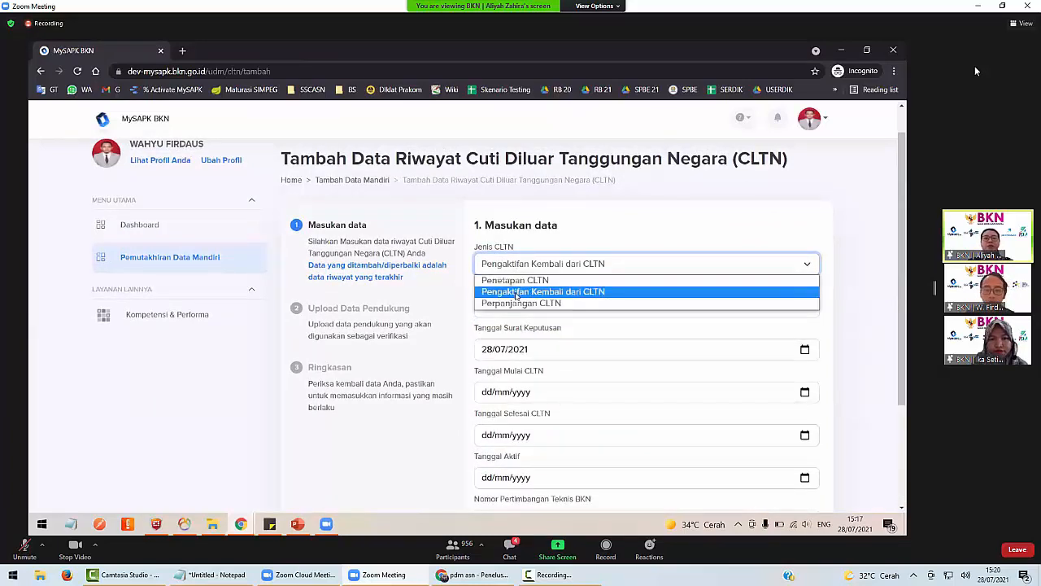
left_click(518, 293)
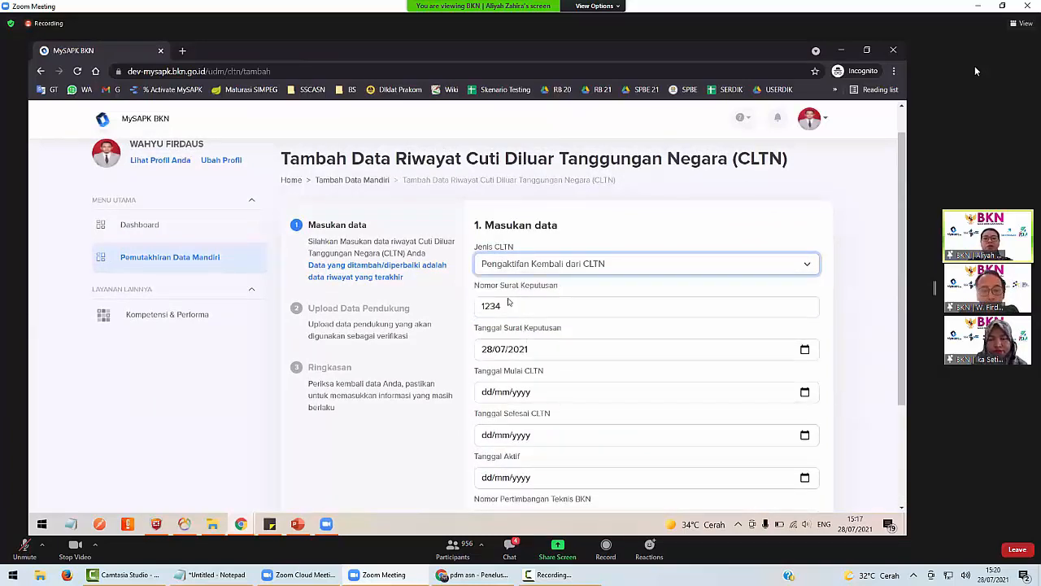
scroll(523, 345, "down", 3)
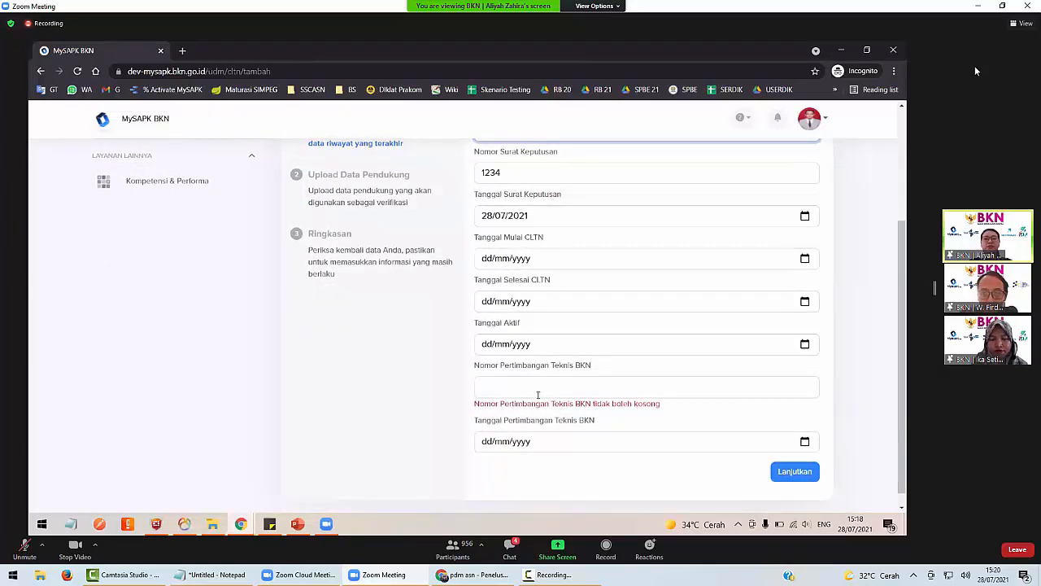
Enter technical consideration number 457 dated 27/07/2021, keeping Pengaktifan Kembali as the type.
left_click(518, 386)
type("457")
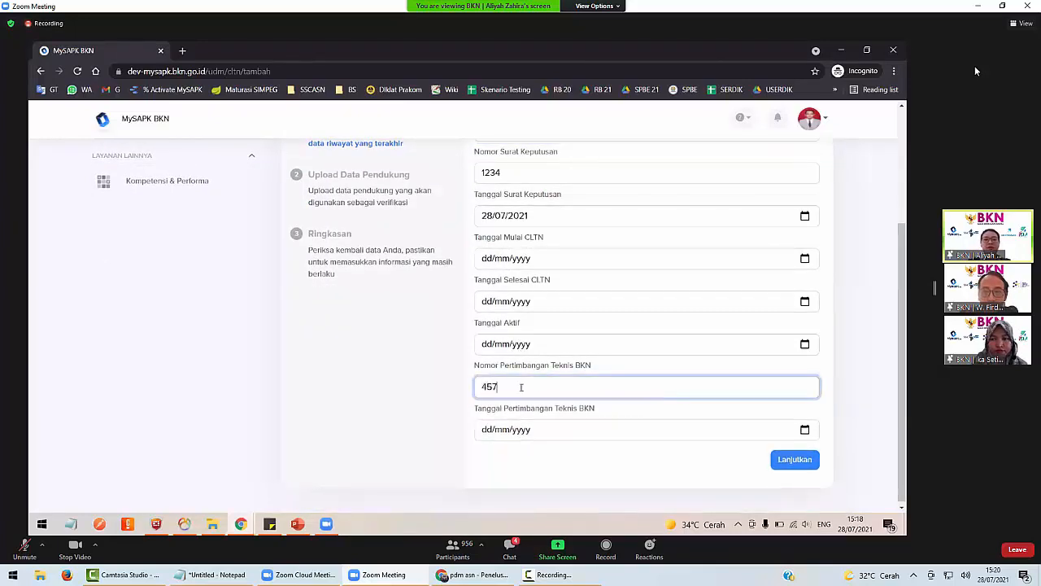
left_click(804, 430)
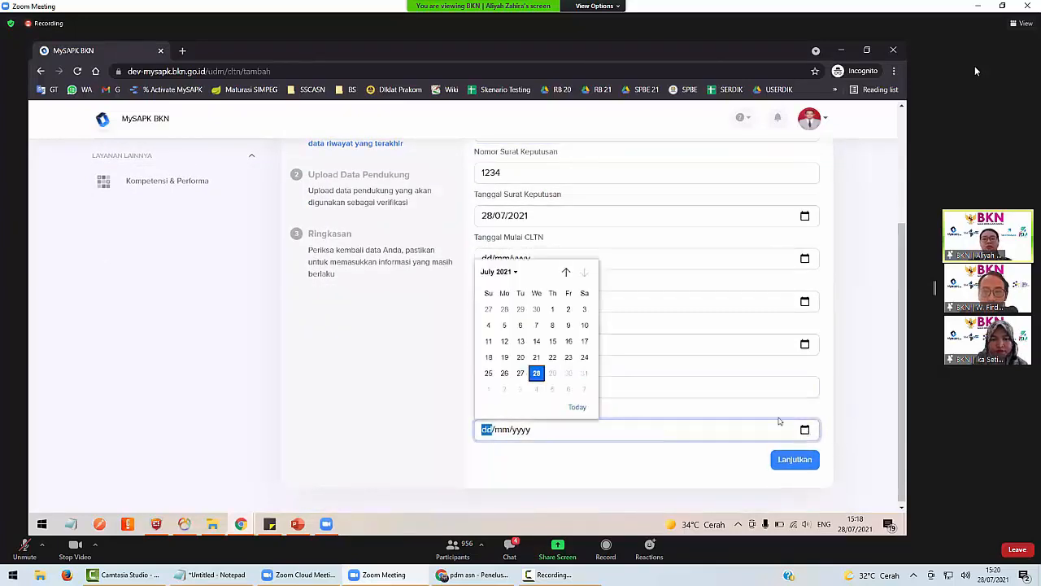
left_click(520, 373)
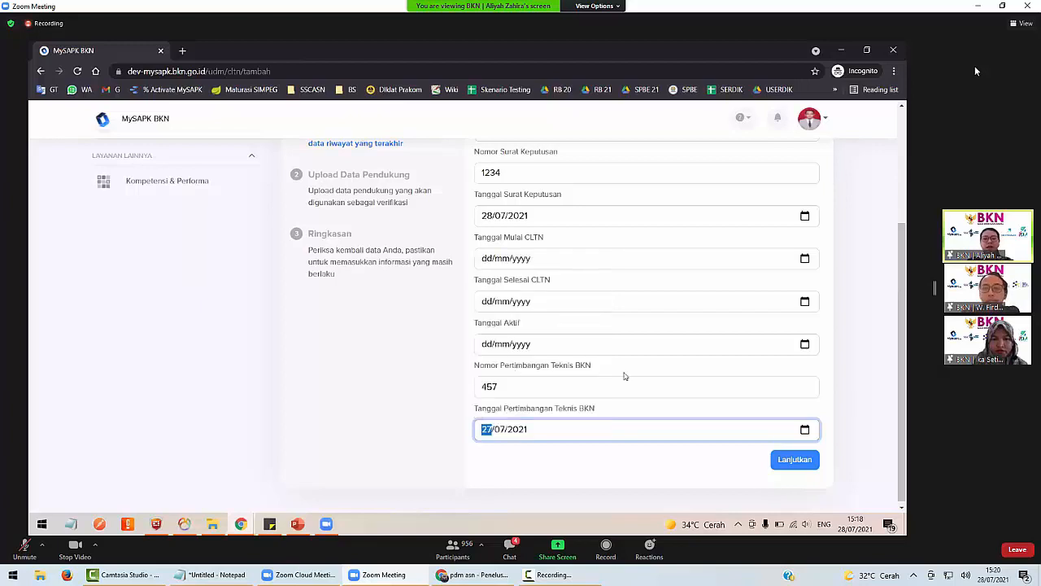
scroll(625, 376, "up", 1)
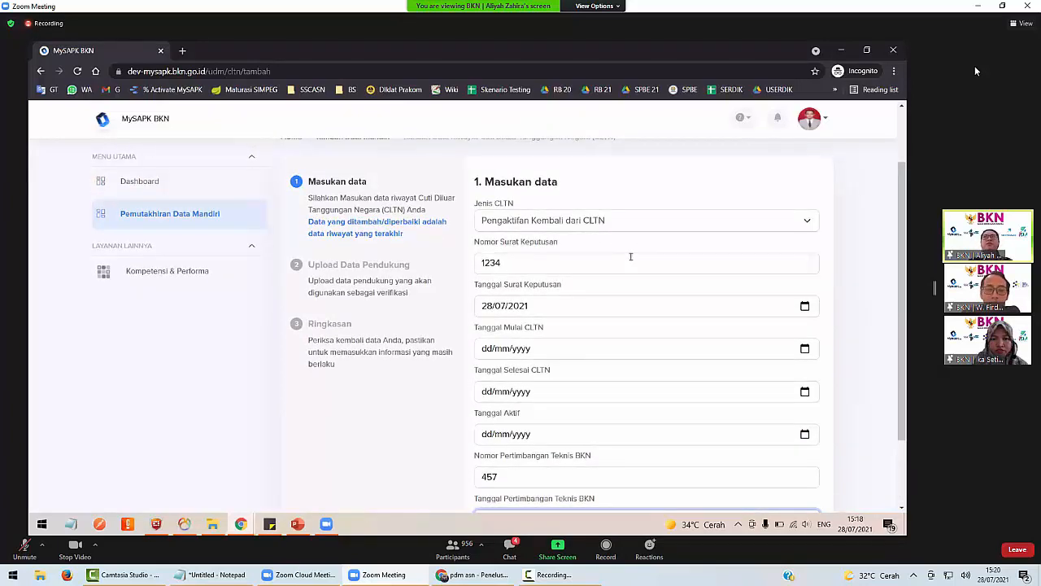
left_click(596, 224)
left_click(597, 224)
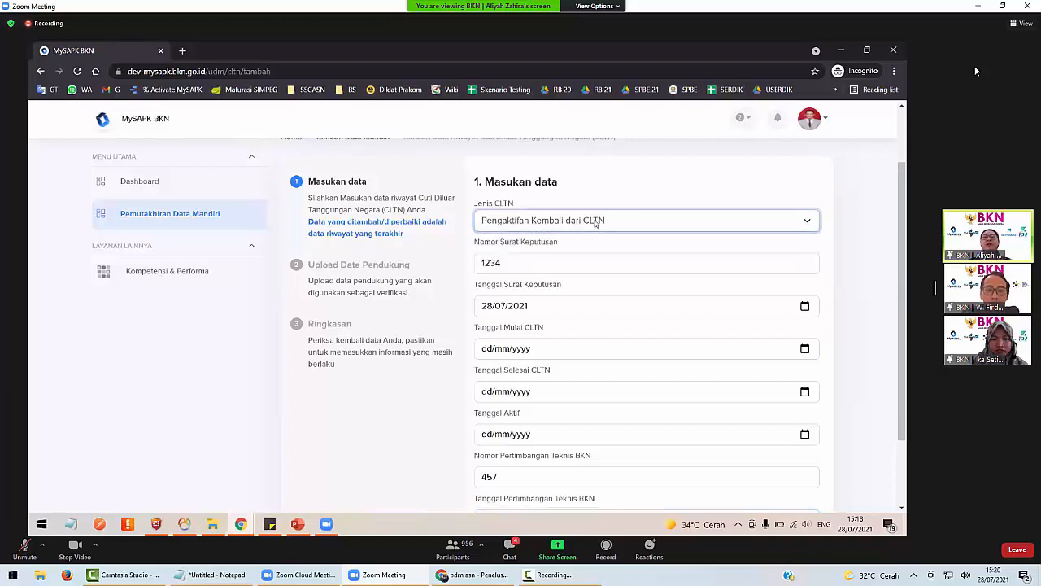
Set the CLTN start, end and active dates to 28/07/2021 and proceed to uploading.
left_click(805, 349)
left_click(537, 293)
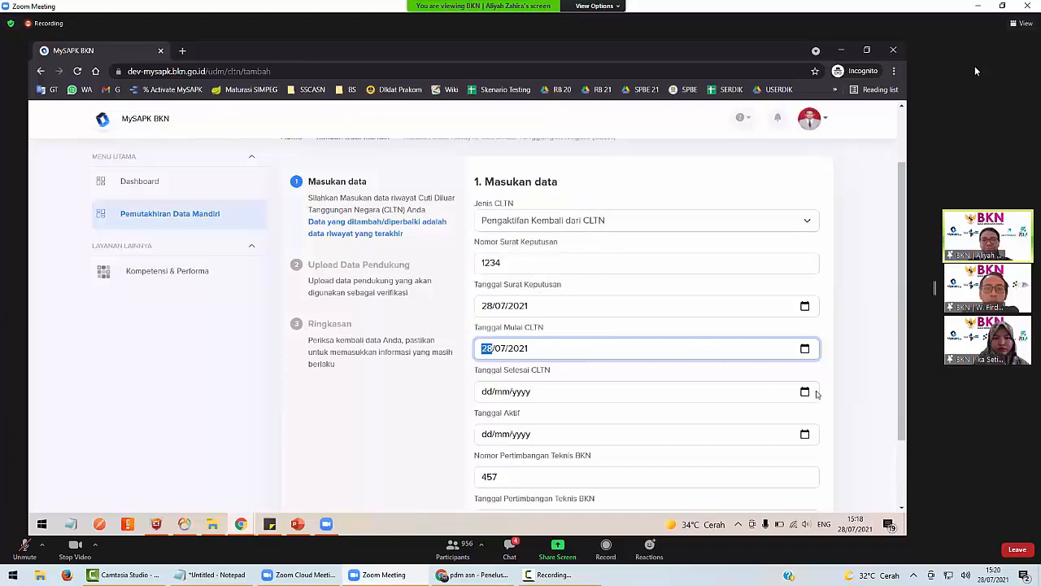
left_click(806, 393)
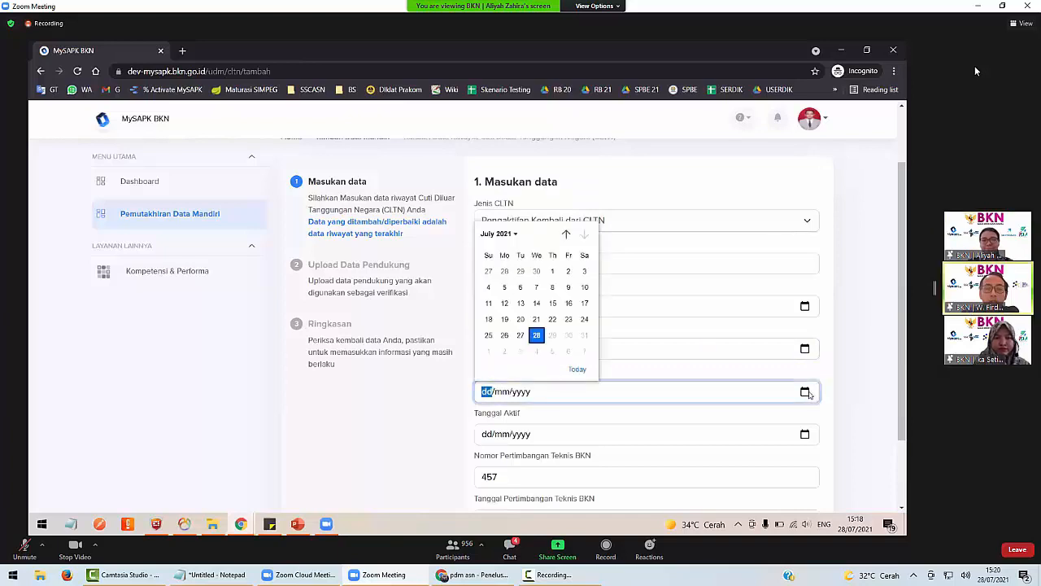
left_click(569, 366)
left_click(805, 434)
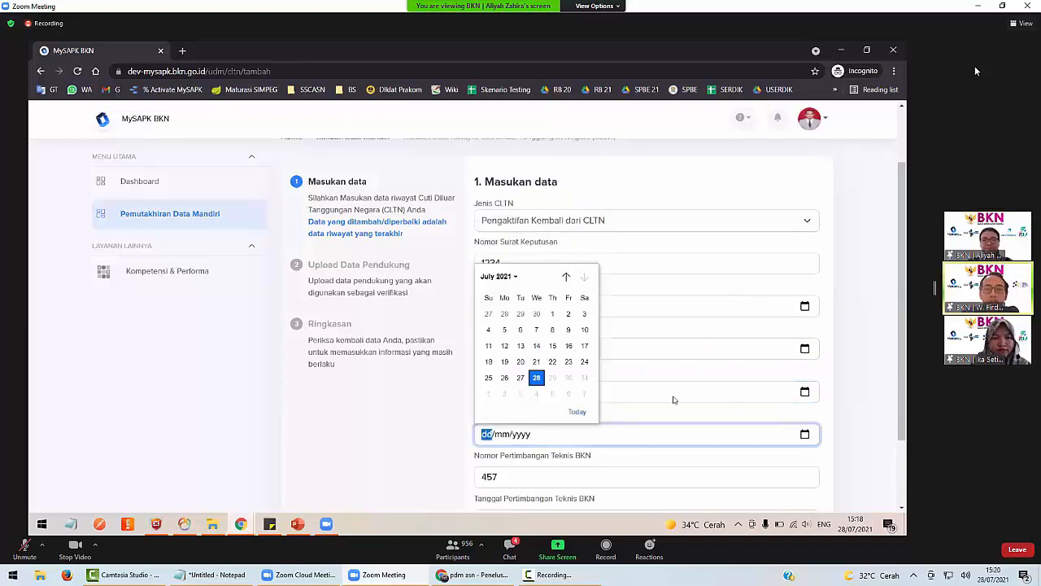
left_click(535, 381)
scroll(535, 383, "down", 2)
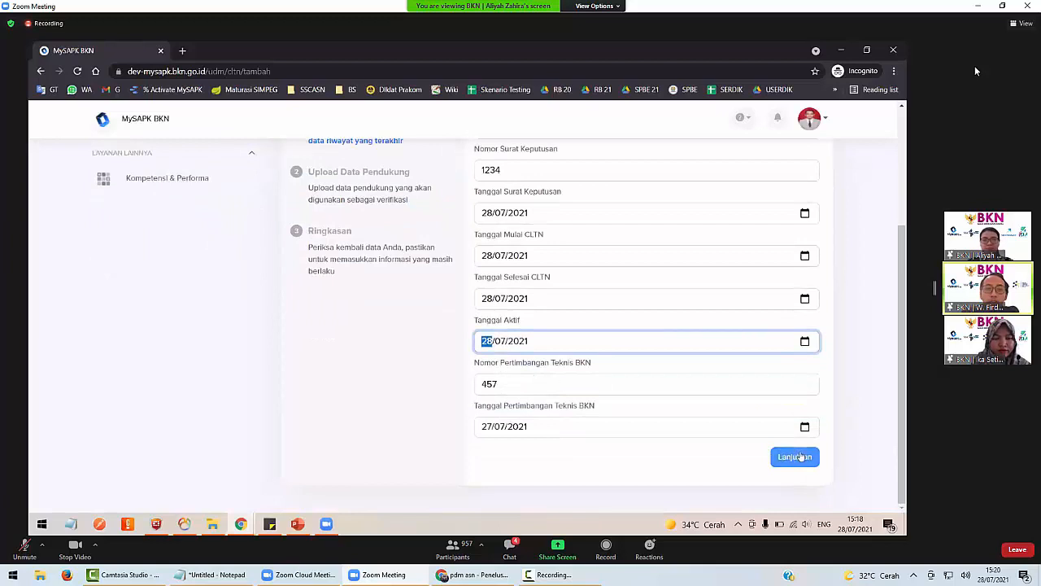
left_click(797, 455)
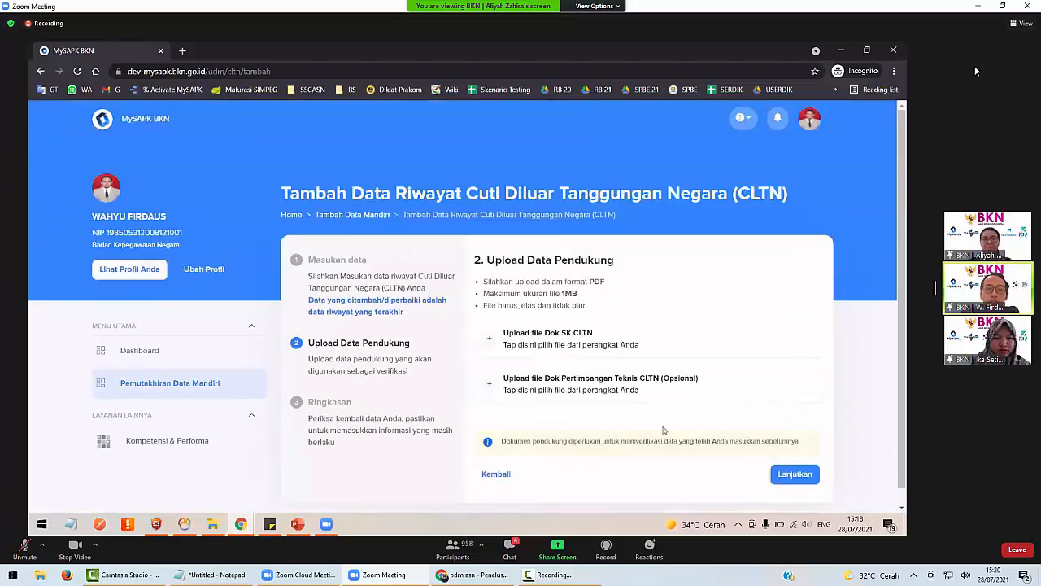
left_click(498, 476)
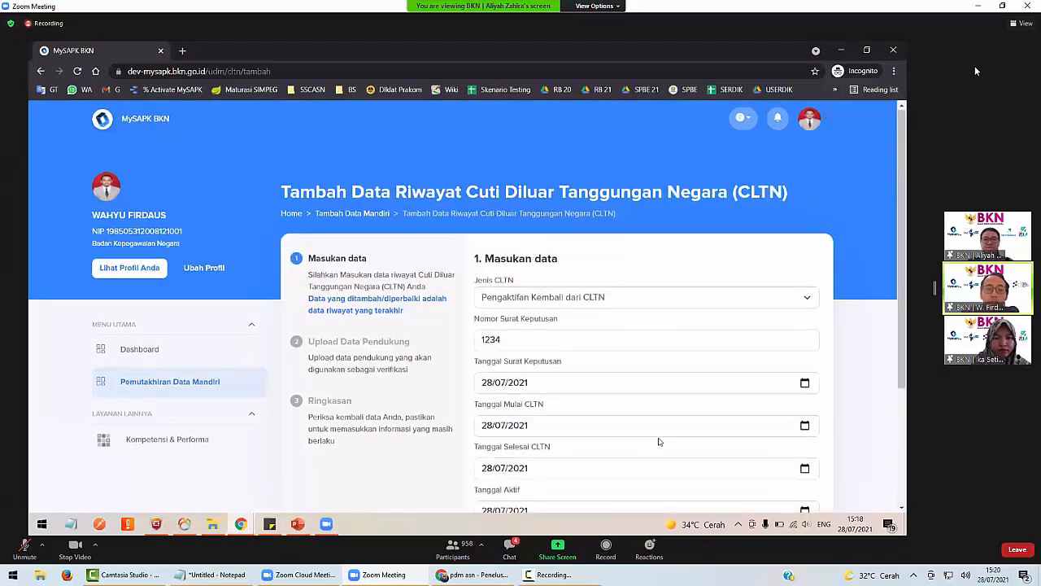
scroll(659, 442, "down", 2)
scroll(659, 439, "up", 2)
left_click(584, 254)
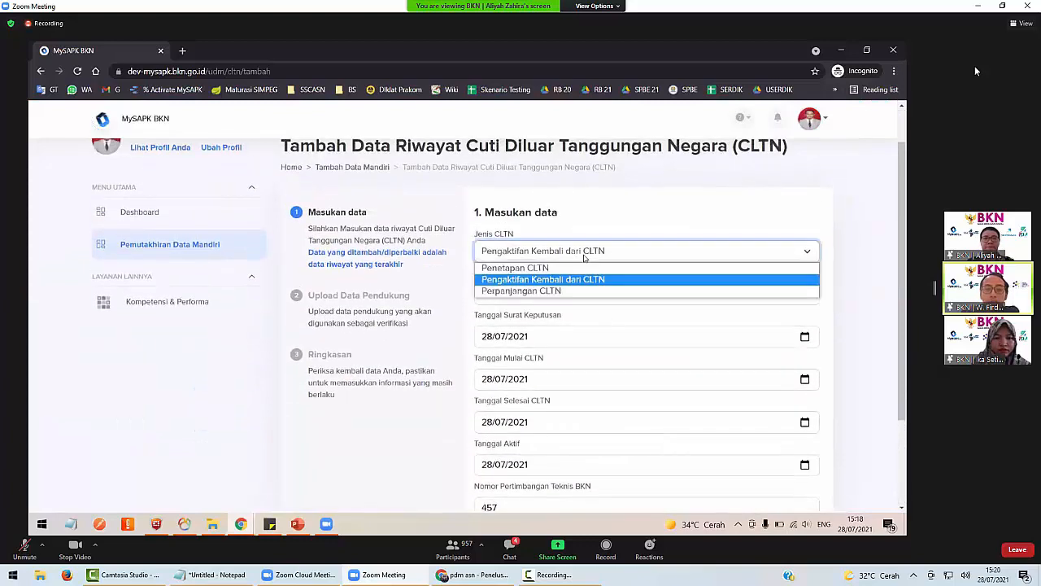
left_click(584, 257)
scroll(672, 360, "down", 2)
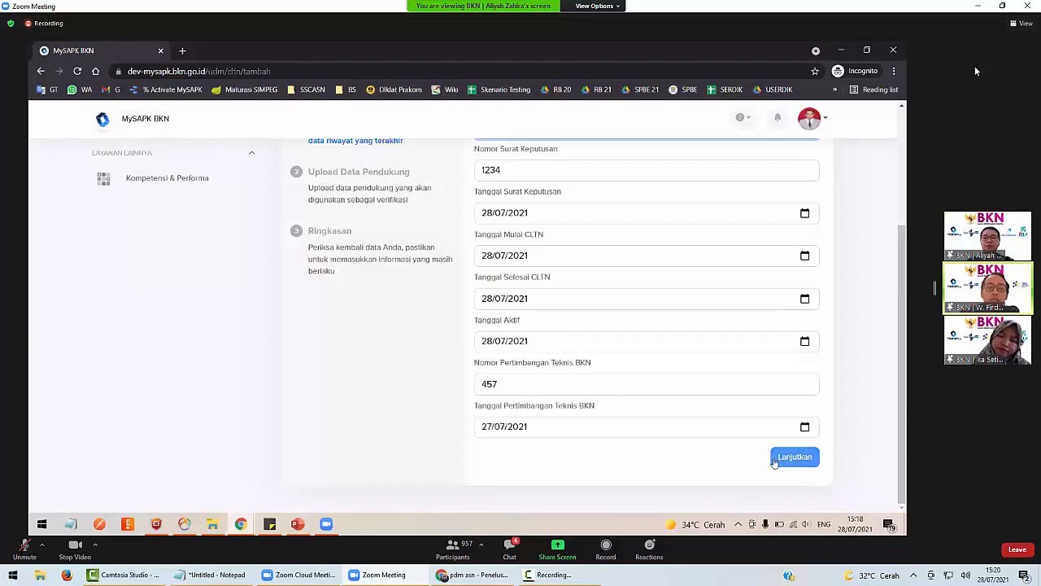
left_click(779, 460)
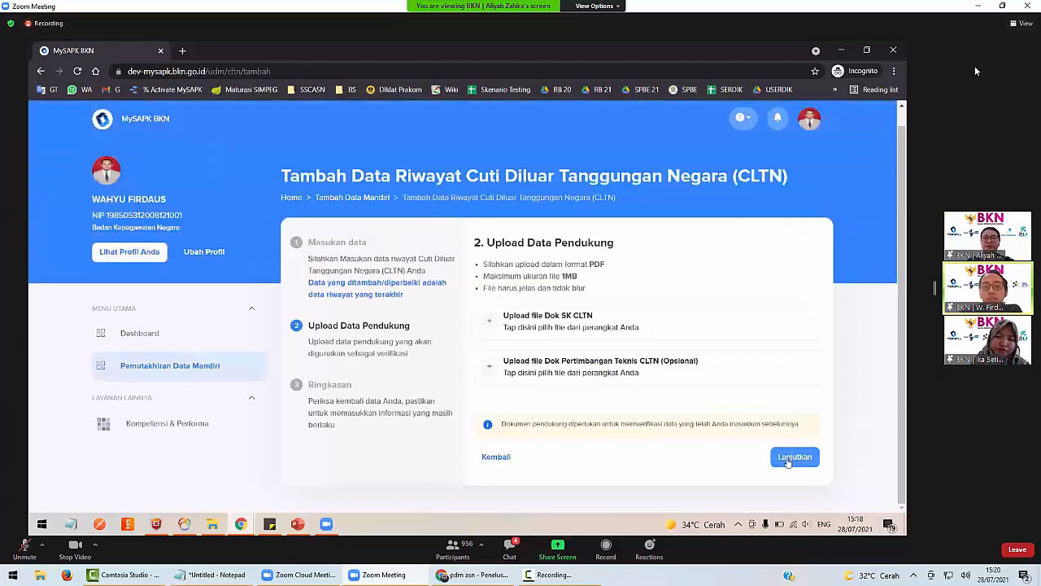